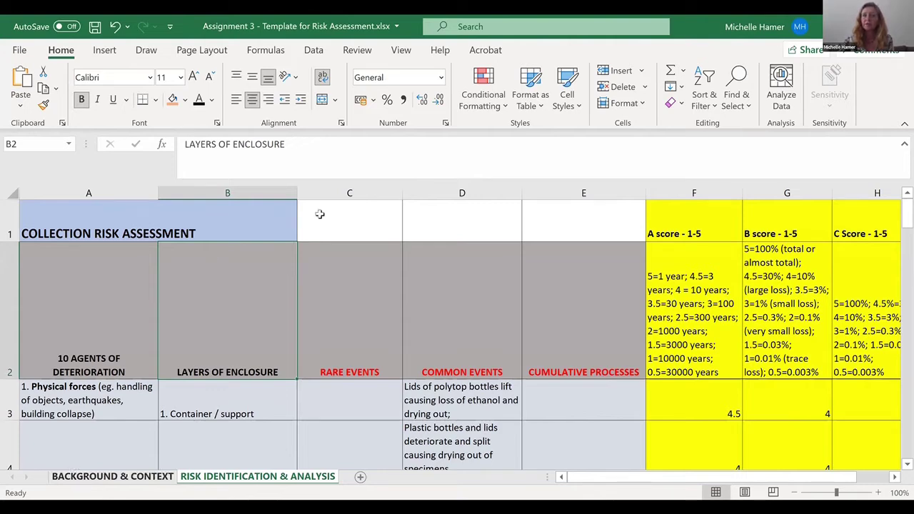
# Review the taxon, collection size, collection object type and staffing entries on the BACKGROUND & CONTEXT sheet.
pyautogui.hotkey('ctrl', 'pageup')
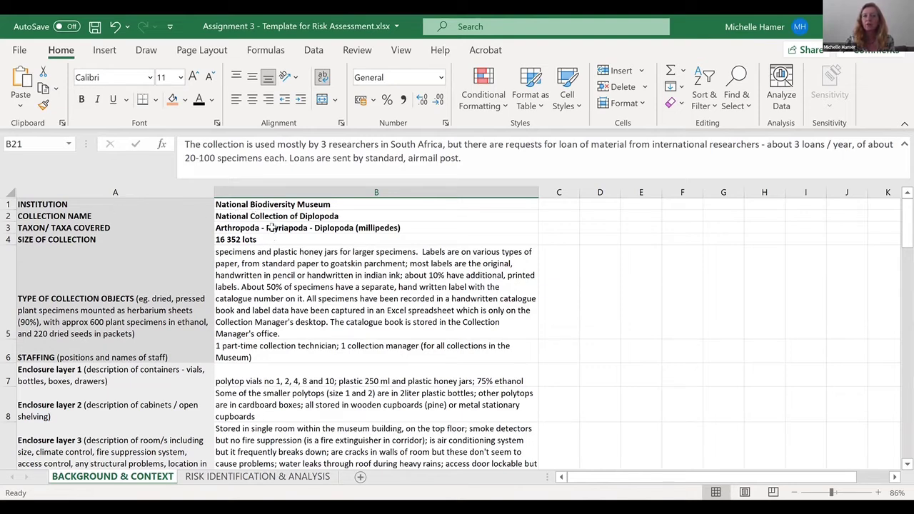
pyautogui.click(265, 231)
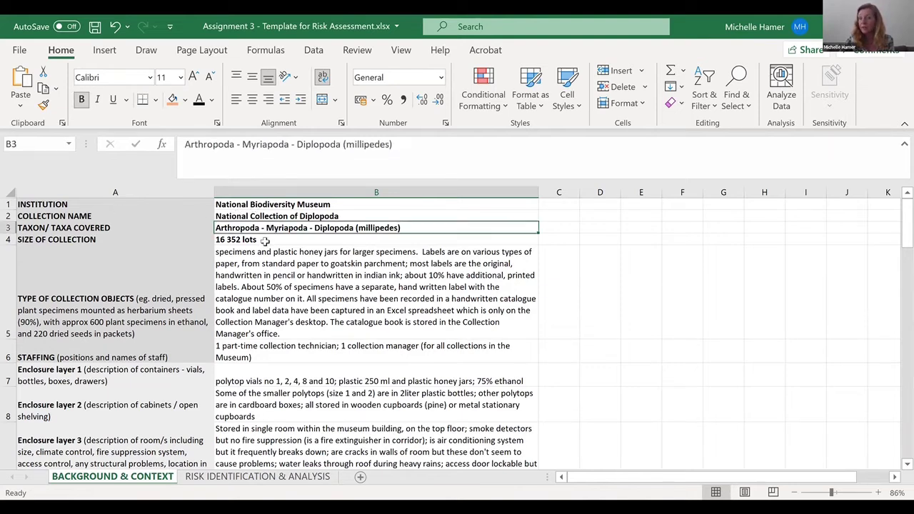
pyautogui.click(265, 241)
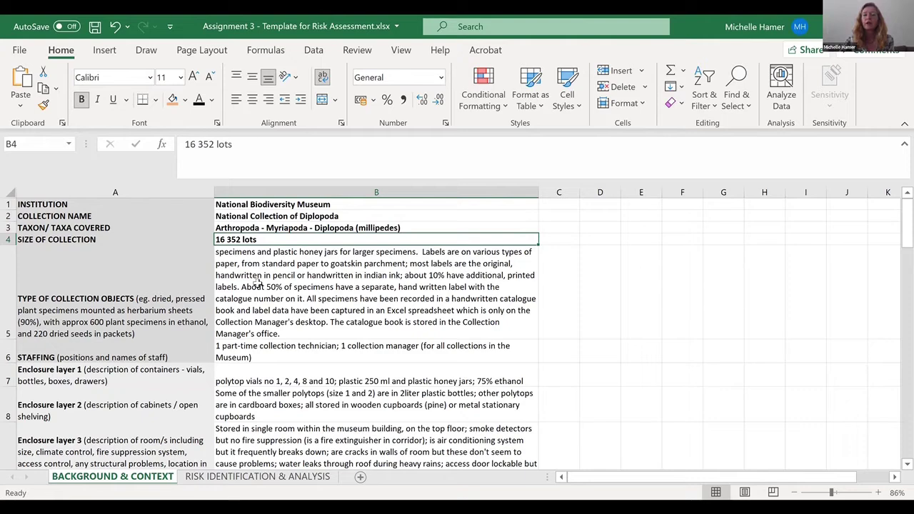
pyautogui.click(280, 289)
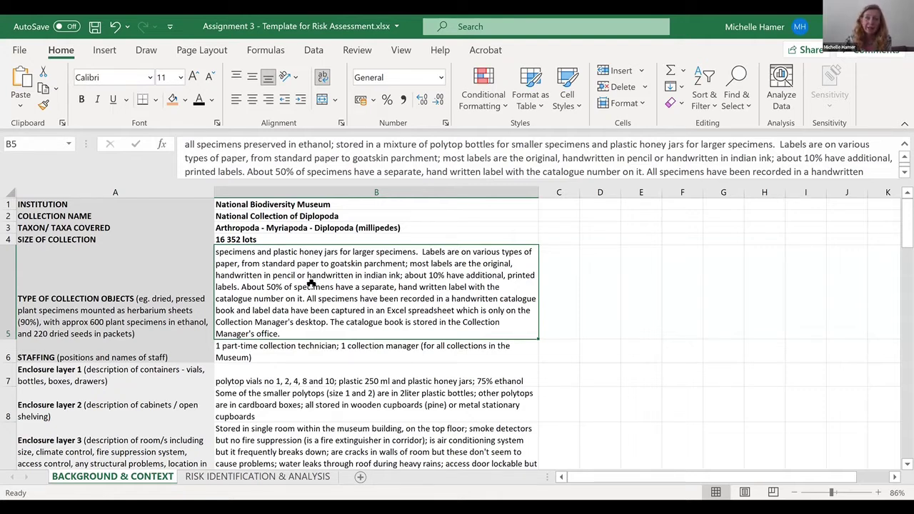
pyautogui.click(300, 361)
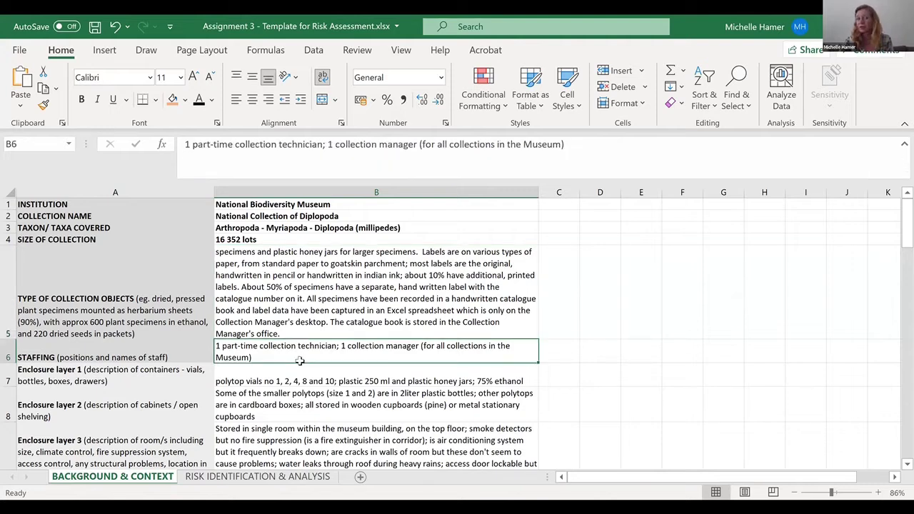
# Read through the descriptions of enclosure layers 1 to 6, from containers and cabinets to room, building, site and region.
pyautogui.click(294, 393)
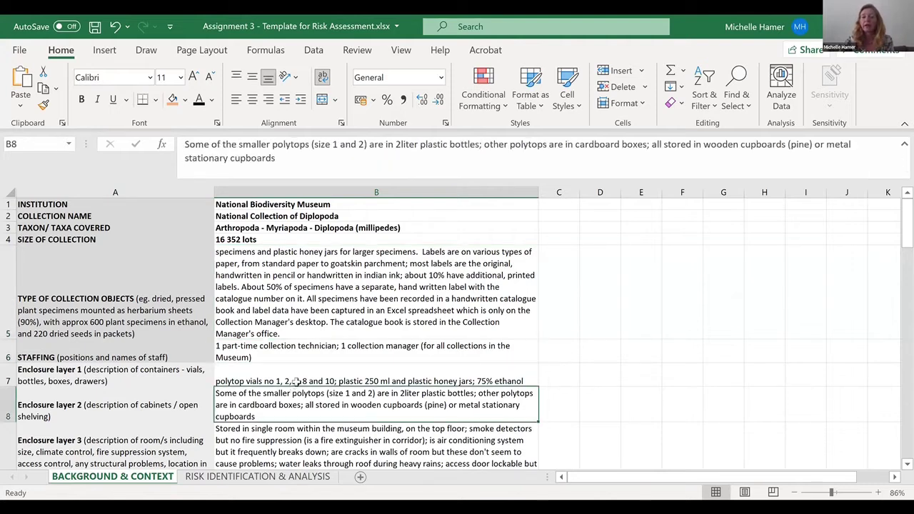
pyautogui.click(295, 383)
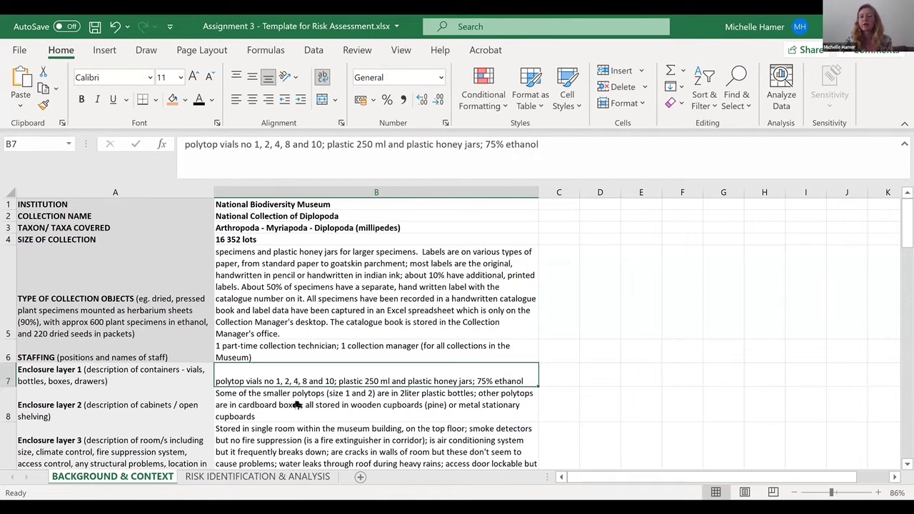
pyautogui.scroll(-1, 297, 405)
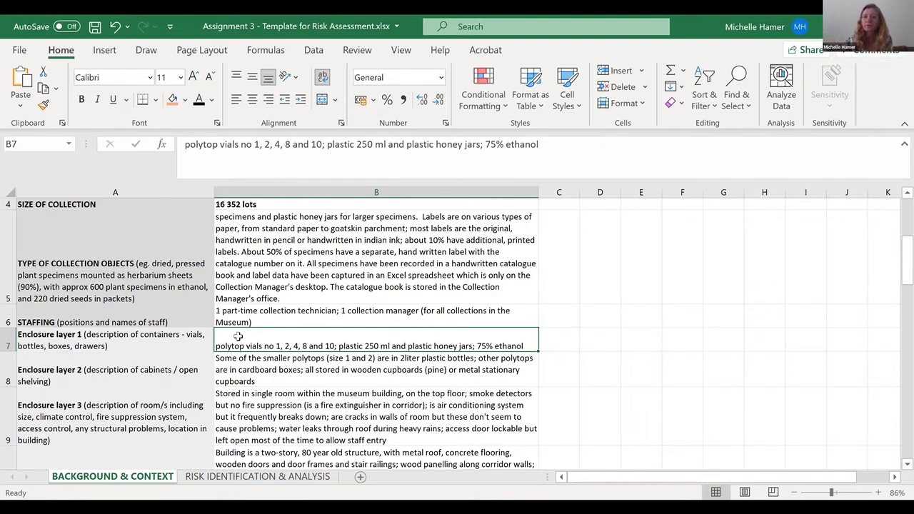
pyautogui.click(251, 372)
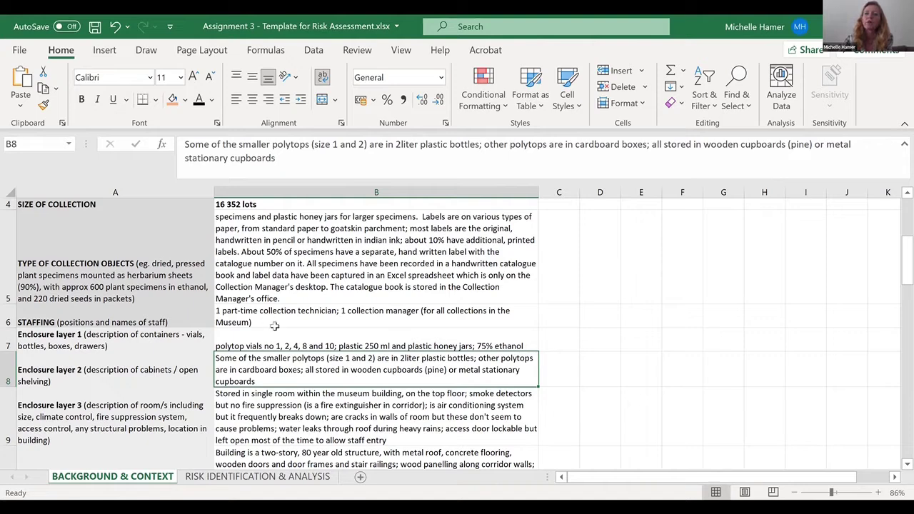
pyautogui.click(269, 409)
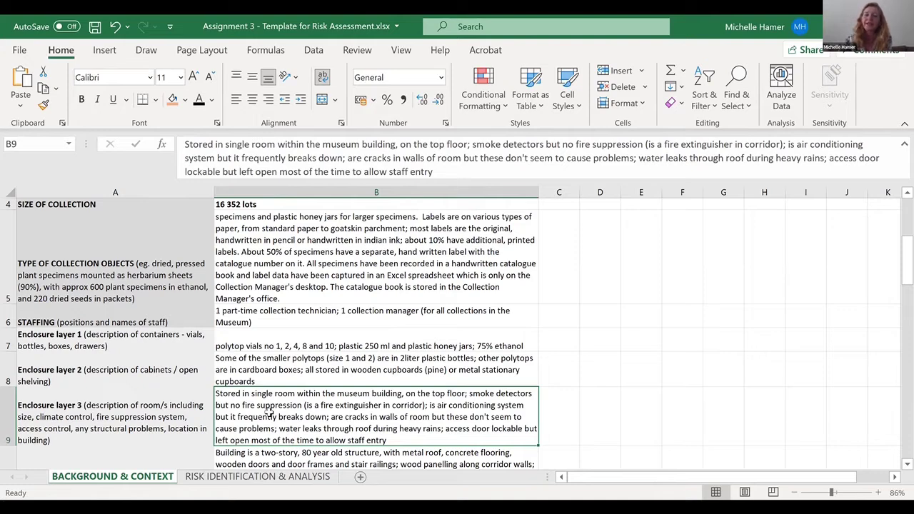
pyautogui.scroll(-2, 306, 348)
pyautogui.click(305, 348)
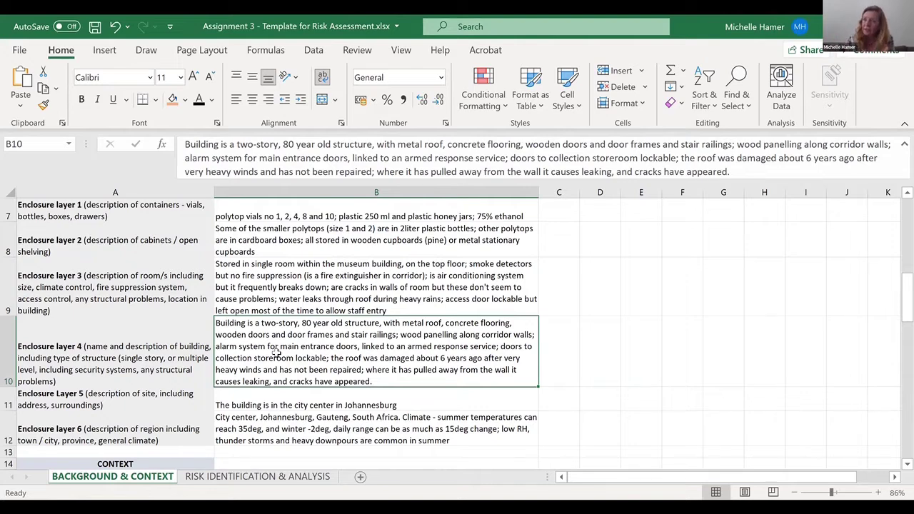
pyautogui.click(284, 413)
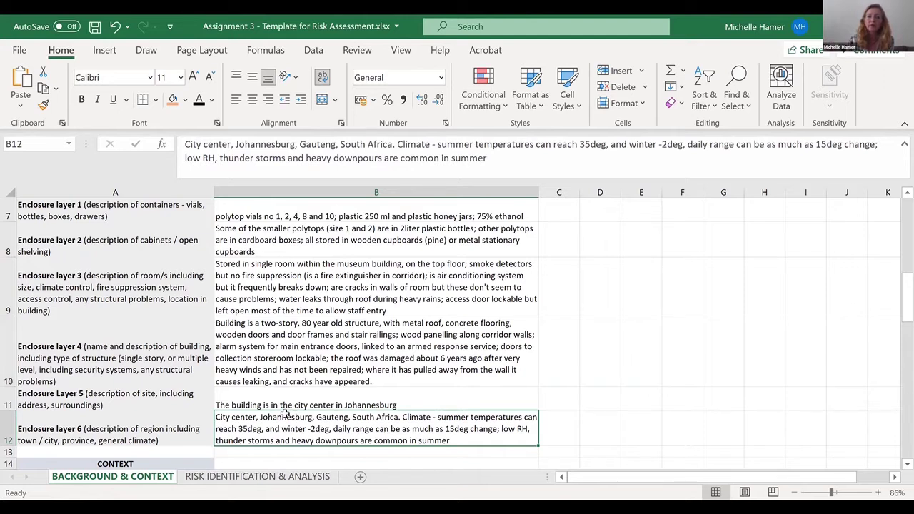
pyautogui.click(311, 398)
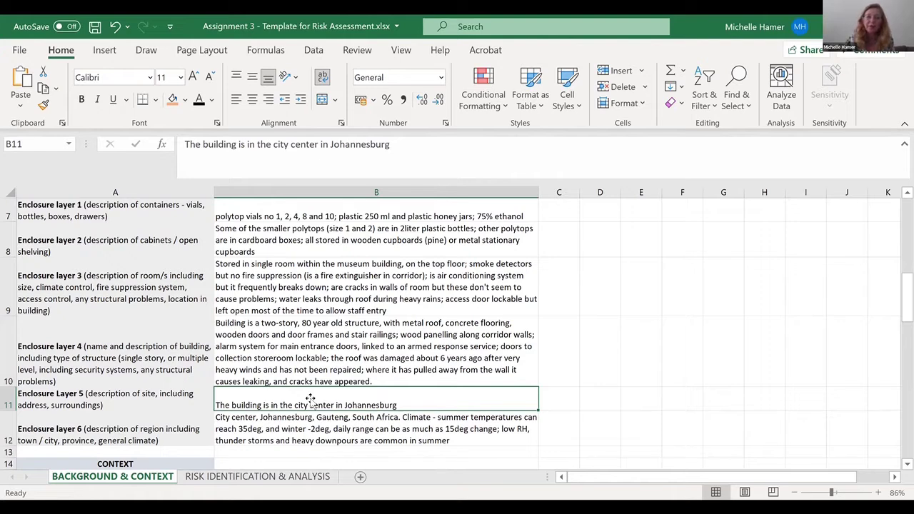
pyautogui.click(292, 430)
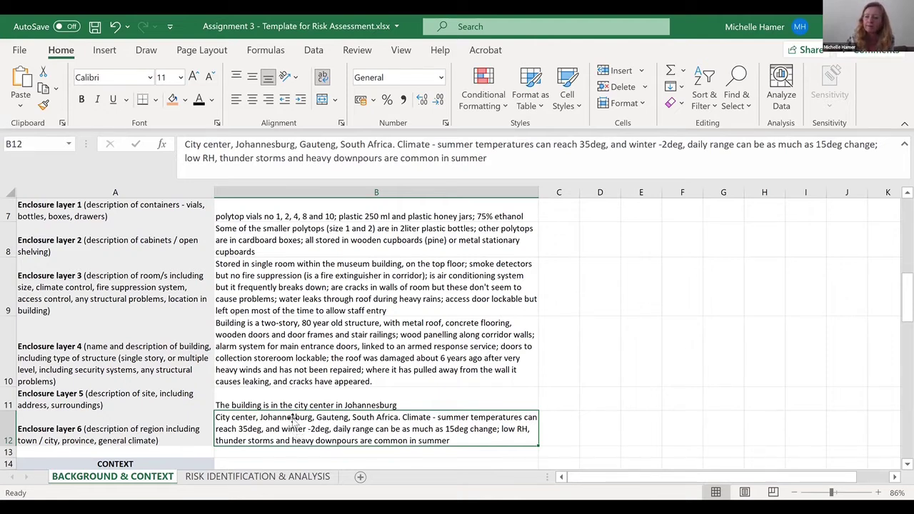
# Examine the financial, political and local service delivery entries in the CONTEXT section.
pyautogui.press('Down')
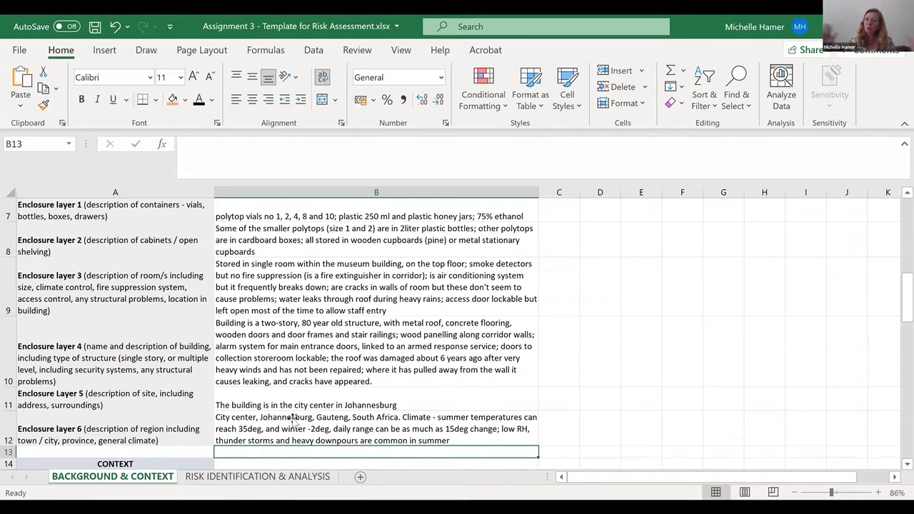
pyautogui.press('Down')
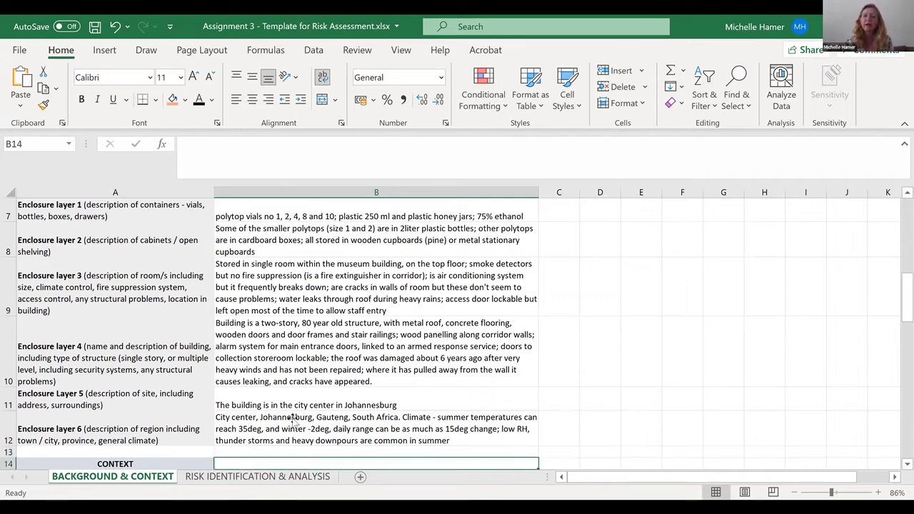
pyautogui.press('Down')
pyautogui.press('Down')
pyautogui.press('Down')
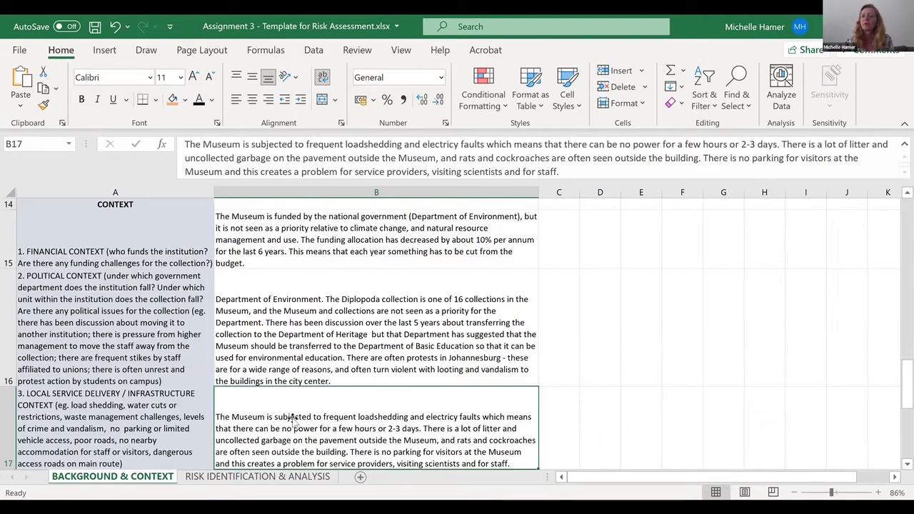
pyautogui.press('Up')
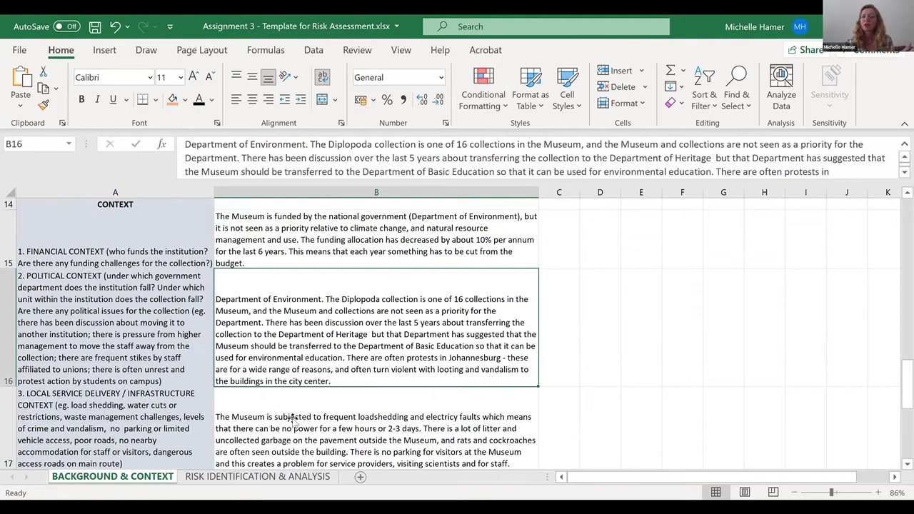
pyautogui.press('Up')
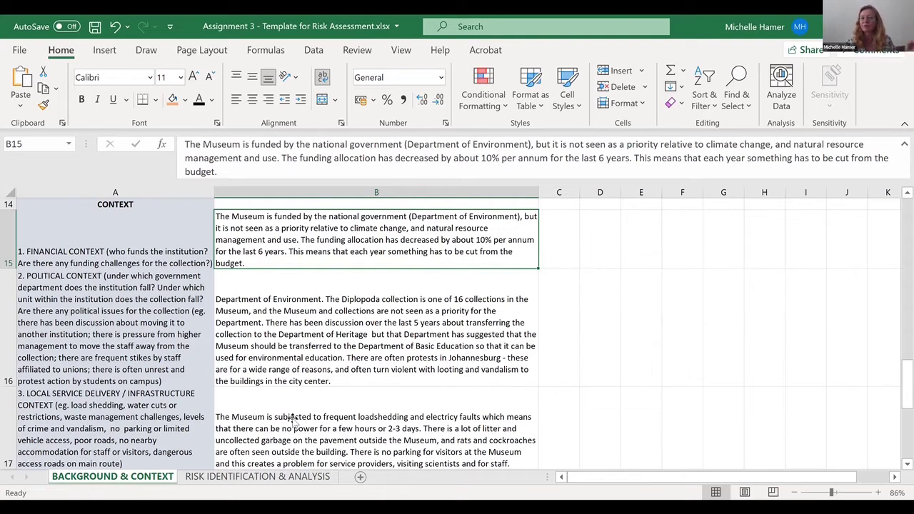
pyautogui.press('Down')
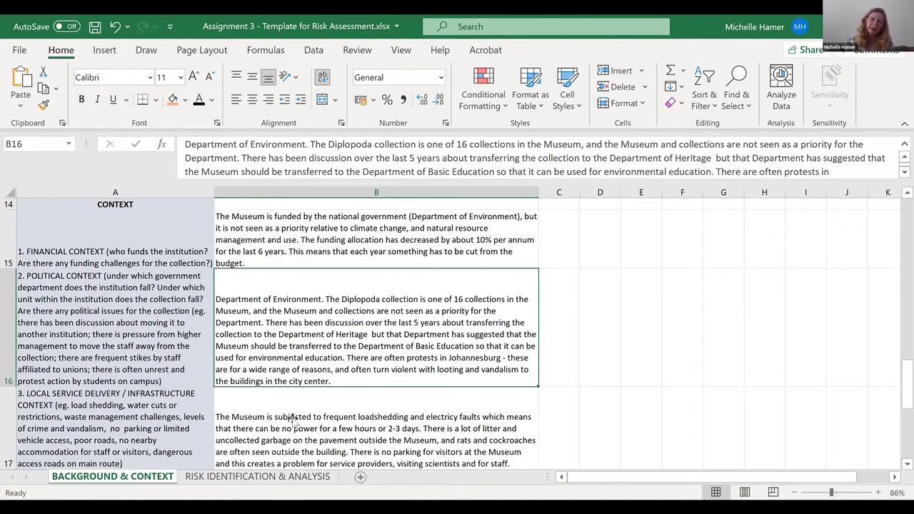
pyautogui.click(293, 421)
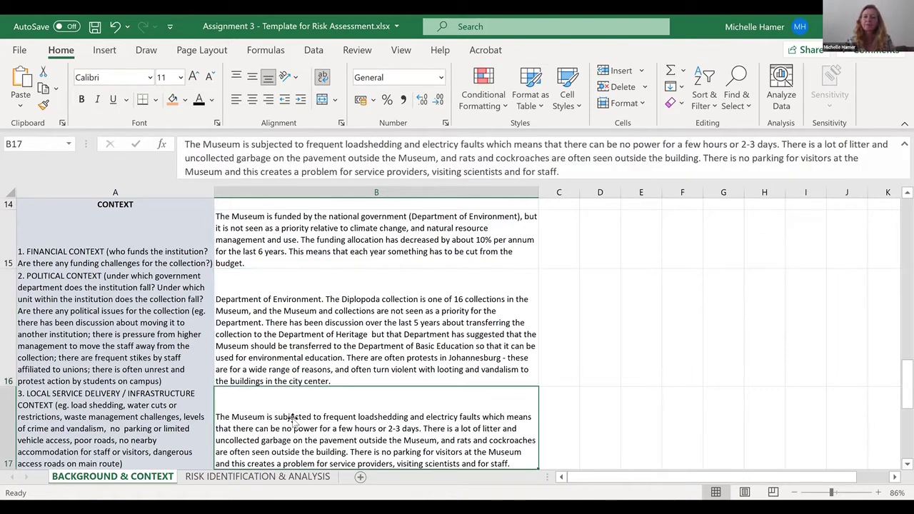
# Review the legislative, administrative, environmental and collection use entries, and return to the collection objects entry near the start of the sheet.
pyautogui.scroll(-2, 293, 420)
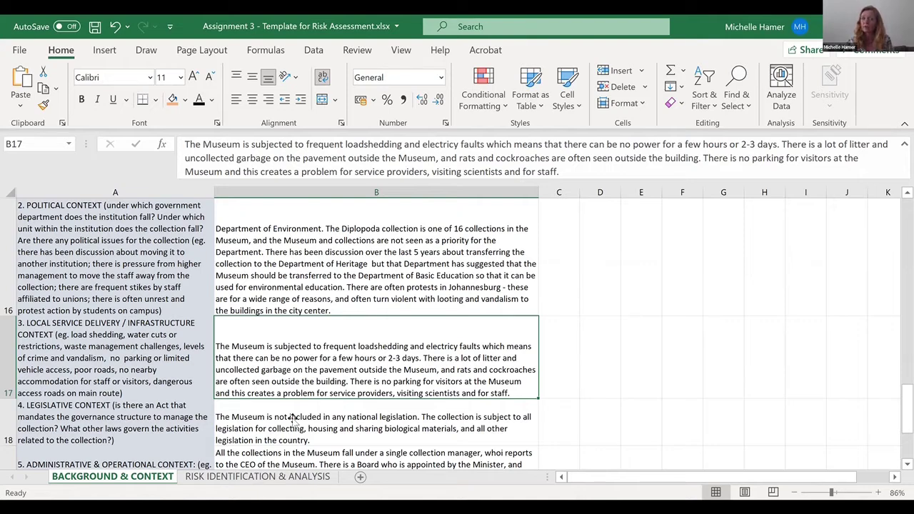
pyautogui.click(291, 419)
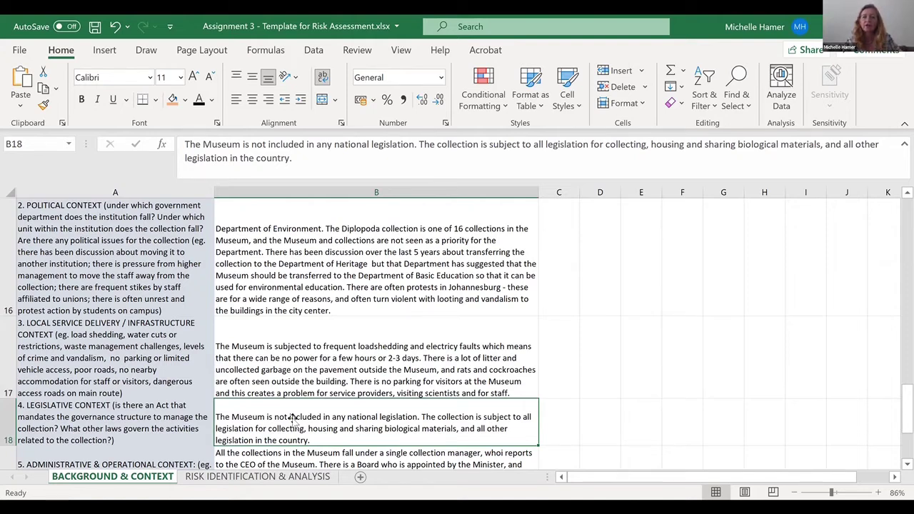
pyautogui.press('Down')
pyautogui.scroll(-1, 292, 420)
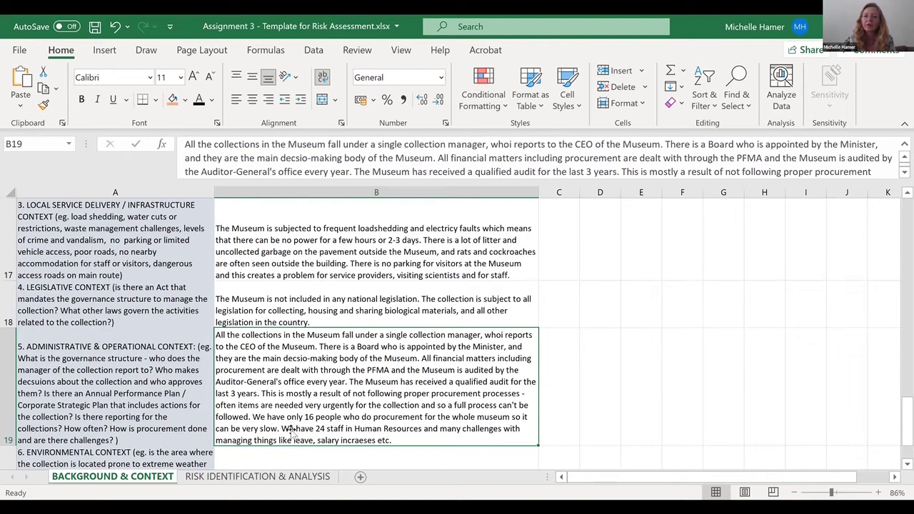
pyautogui.scroll(-1, 291, 431)
pyautogui.click(289, 238)
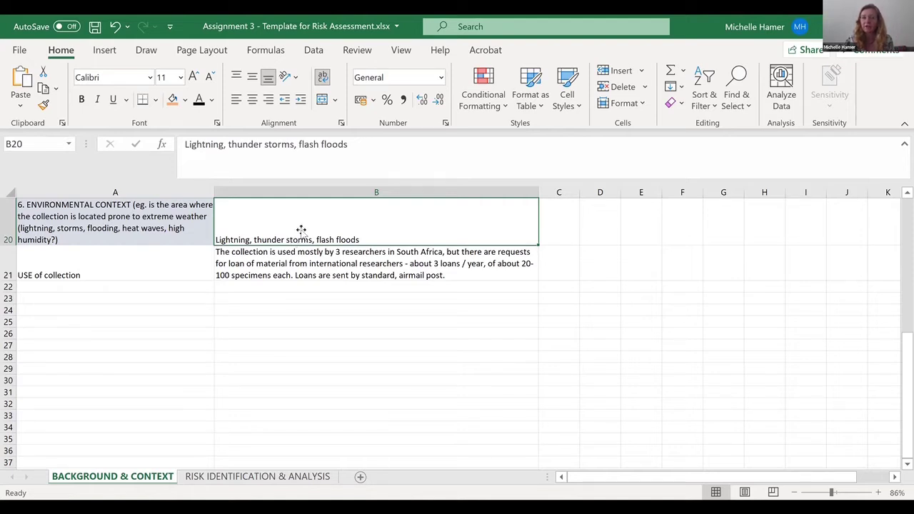
pyautogui.click(296, 264)
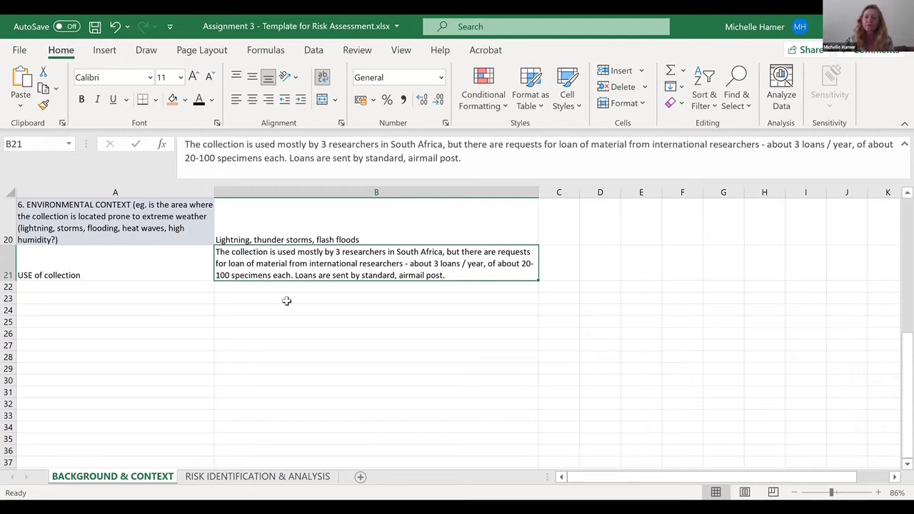
pyautogui.scroll(7, 300, 286)
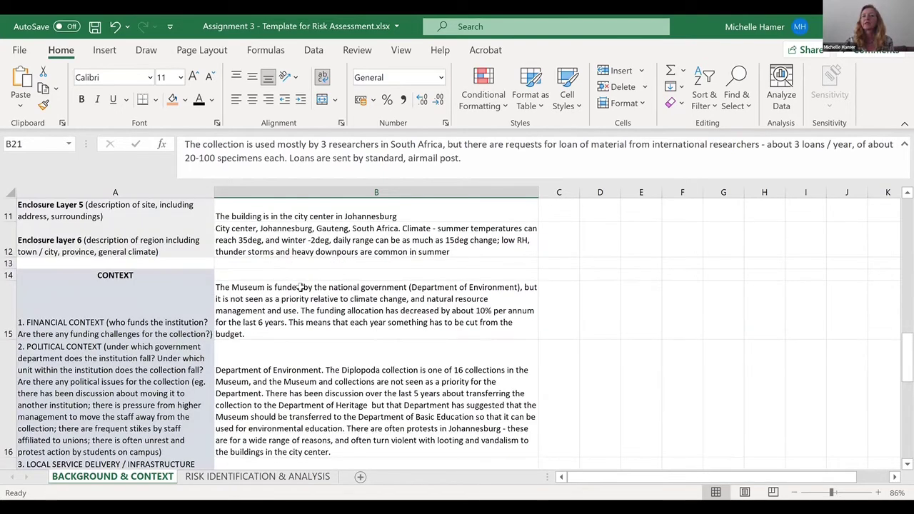
pyautogui.click(300, 286)
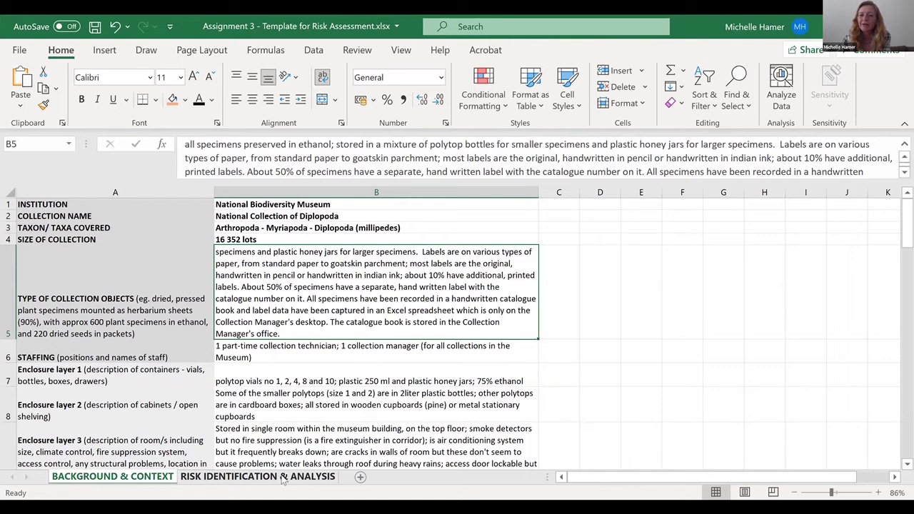
# Open the RISK IDENTIFICATION & ANALYSIS sheet and examine its agents of deterioration and layers of enclosure columns, including the first physical forces row.
pyautogui.click(284, 477)
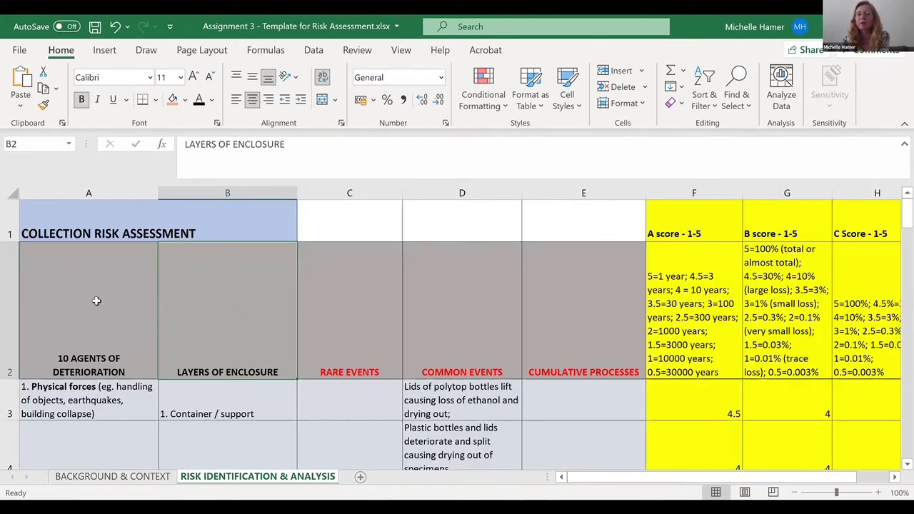
pyautogui.click(103, 227)
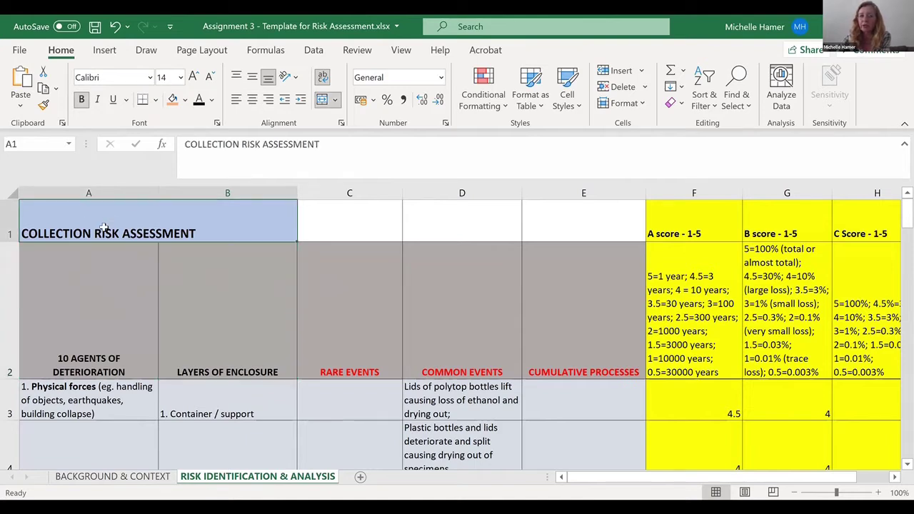
pyautogui.click(106, 356)
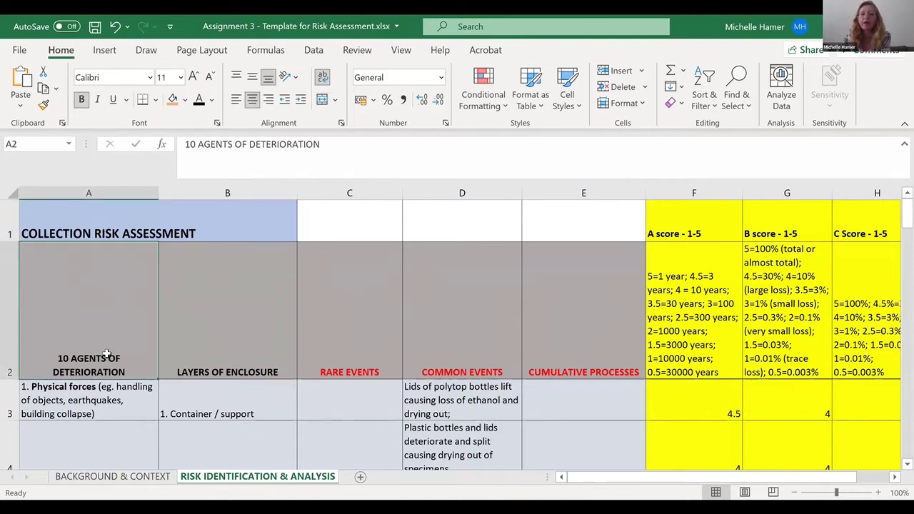
pyautogui.click(81, 436)
pyautogui.click(84, 362)
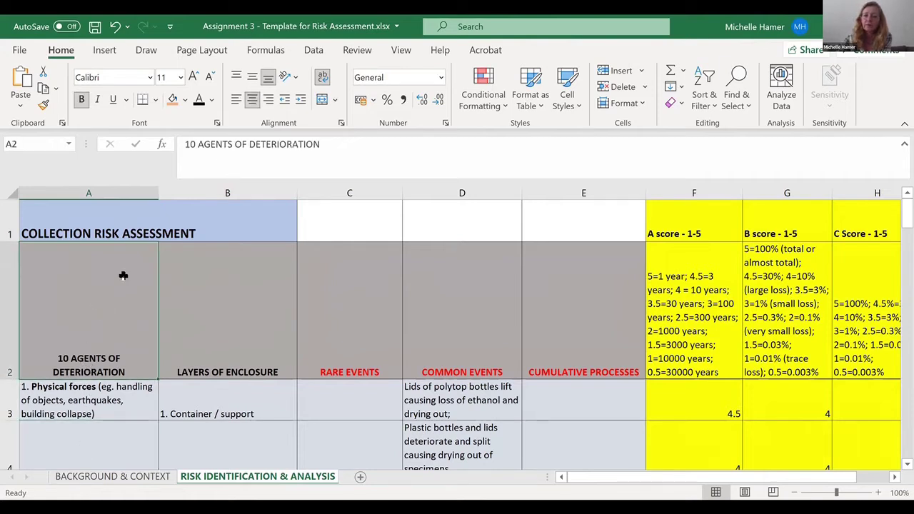
pyautogui.press('Right')
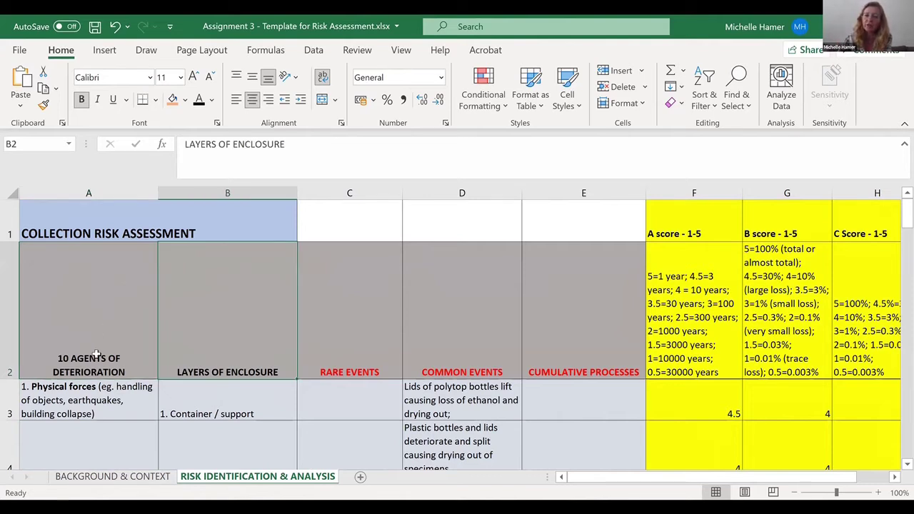
pyautogui.click(93, 402)
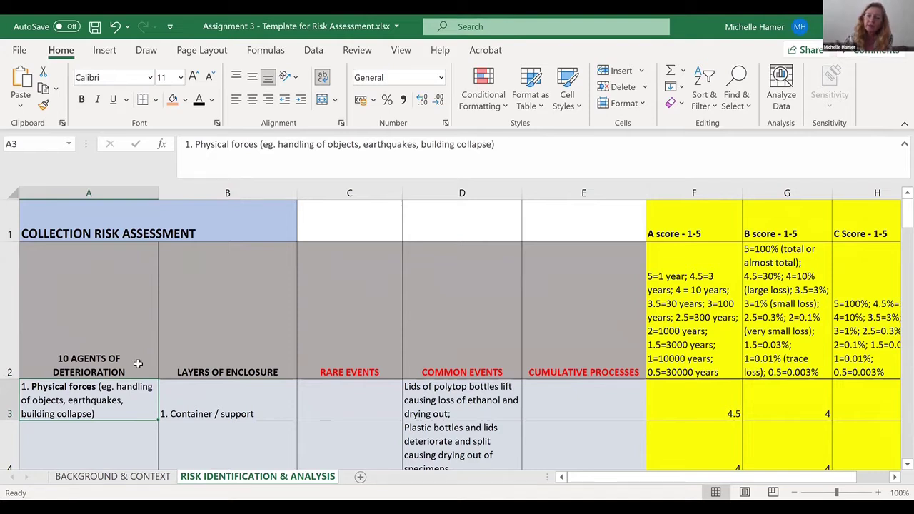
pyautogui.click(271, 409)
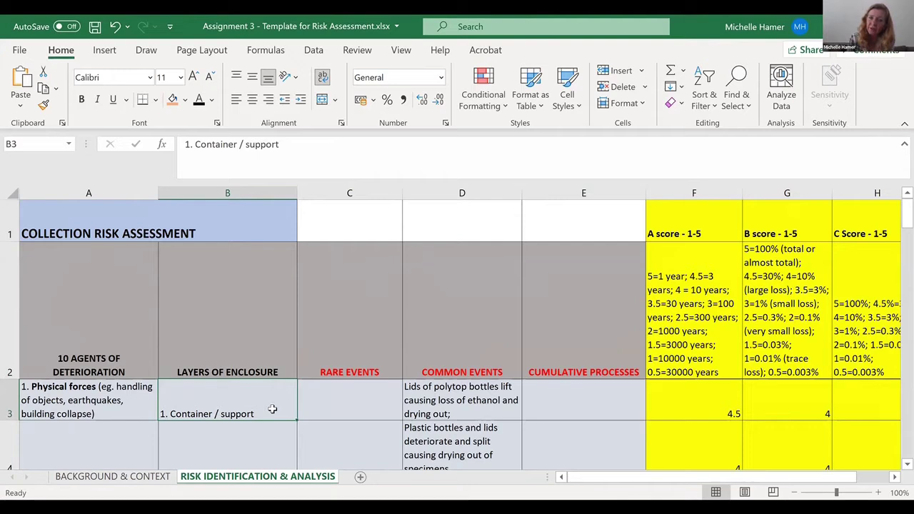
# Review the six layers of enclosure listed under physical forces, from container to region, and return to the container / support row.
pyautogui.press('Down')
pyautogui.press('Down')
pyautogui.press('Down')
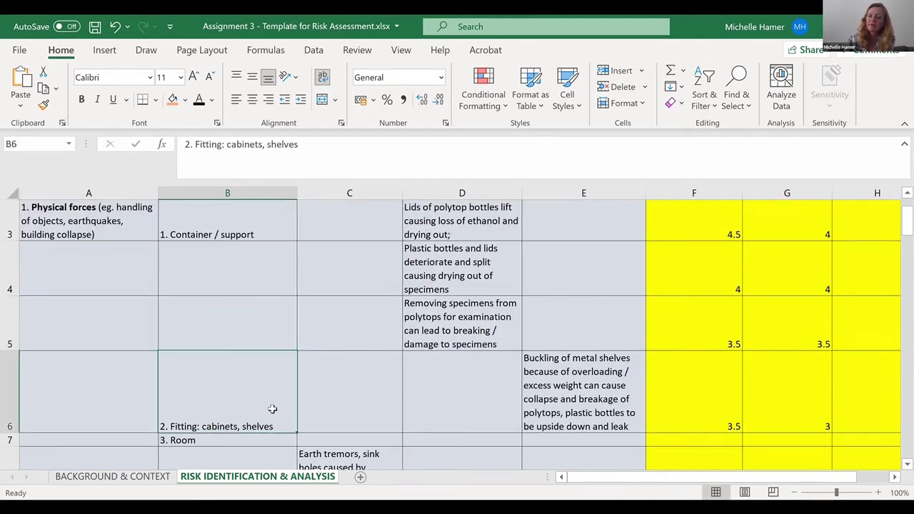
pyautogui.press('Down')
pyautogui.press('Down')
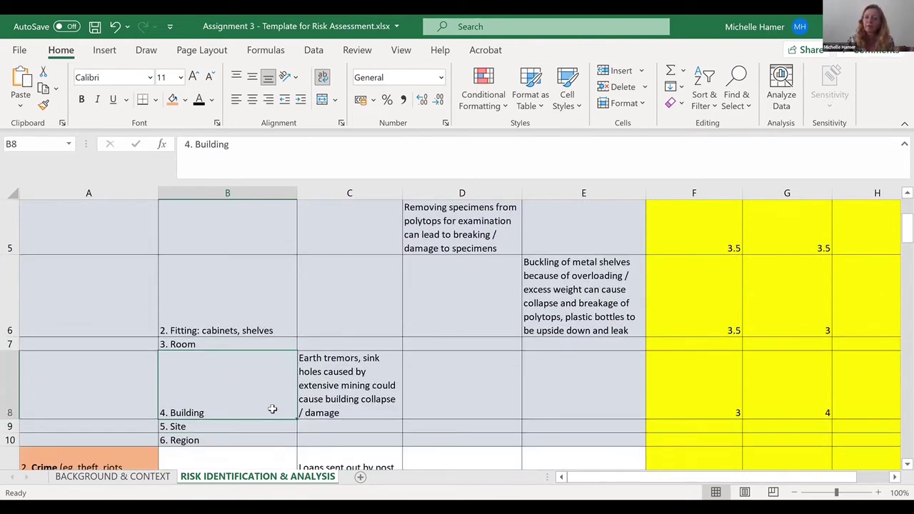
pyautogui.press('Down')
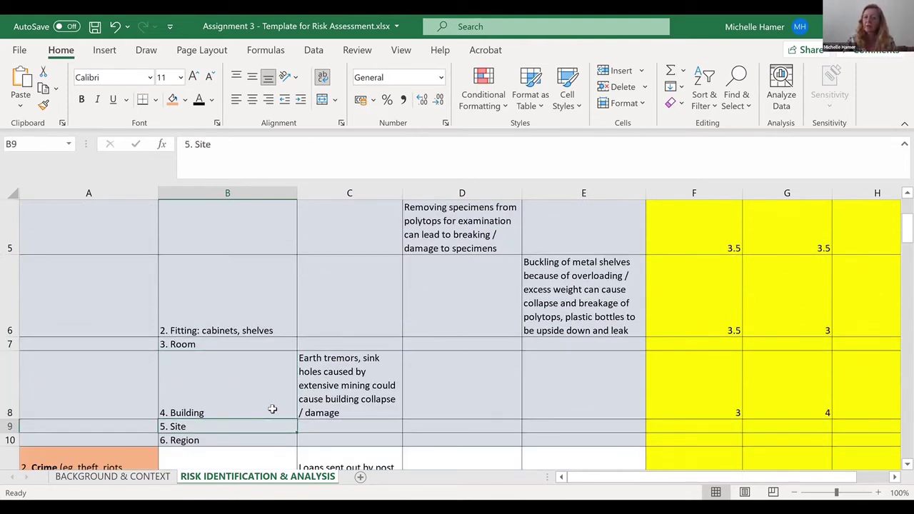
pyautogui.press('Down')
pyautogui.press('Up')
pyautogui.press('Up')
pyautogui.press('Up')
pyautogui.press('Up')
pyautogui.press('Up')
pyautogui.press('Up')
pyautogui.press('Up')
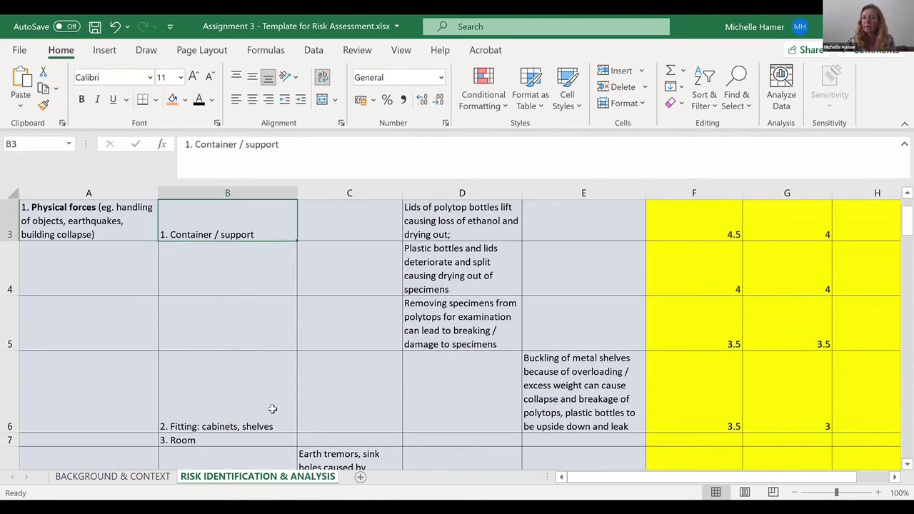
# Read the rare and common events cells for physical forces at container / support level, including all three polytop and bottle risks.
pyautogui.scroll(1, 272, 409)
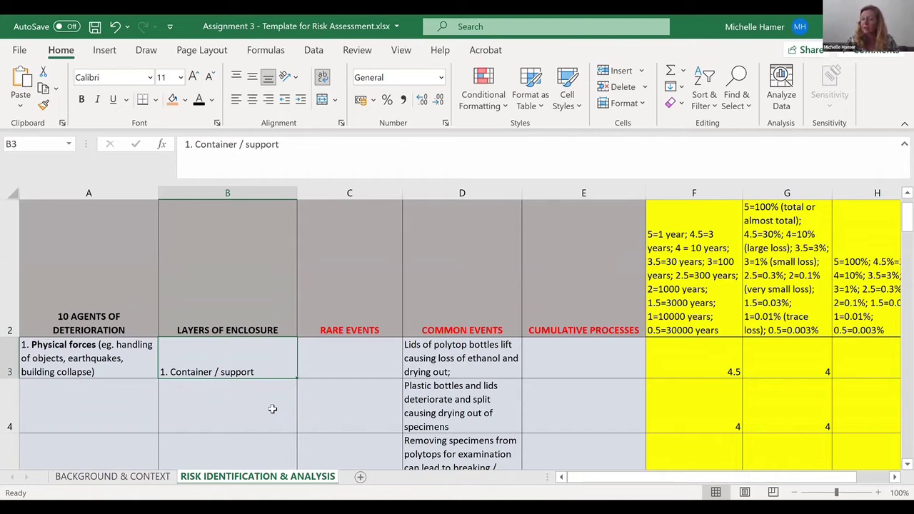
pyautogui.press('Right')
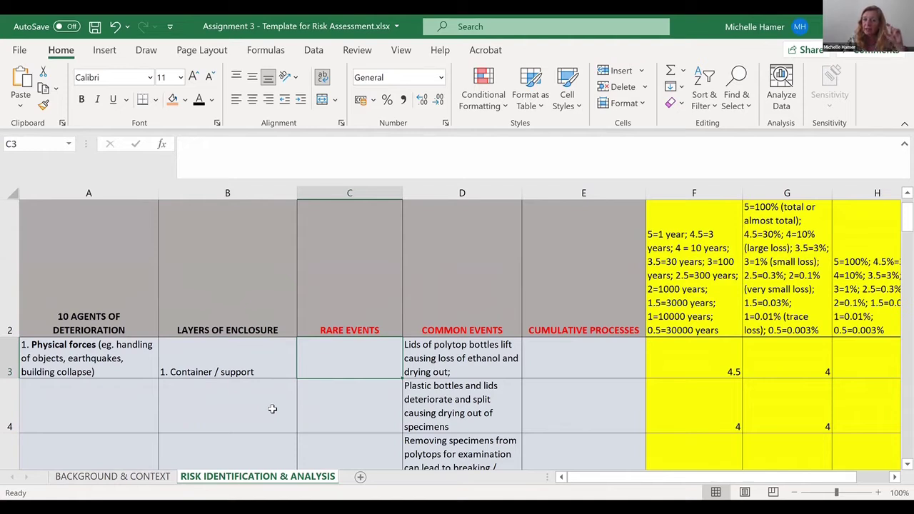
pyautogui.press('Right')
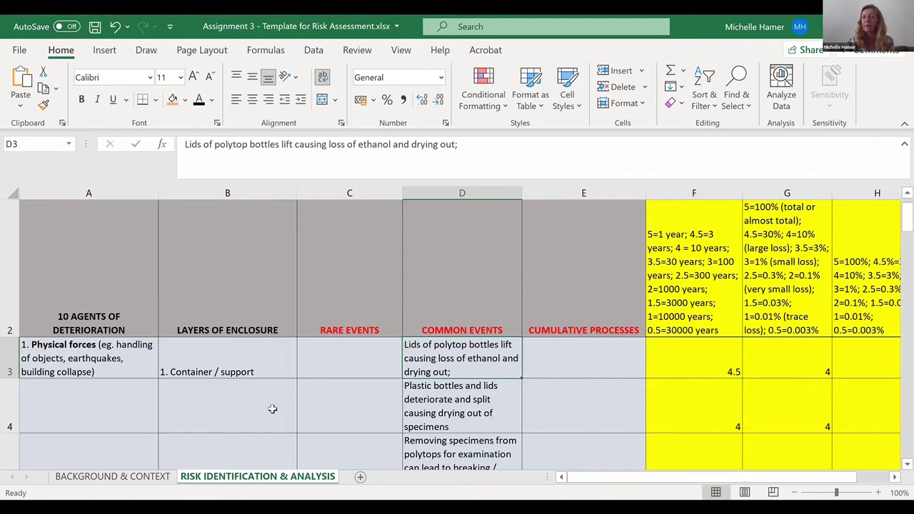
pyautogui.press('Down')
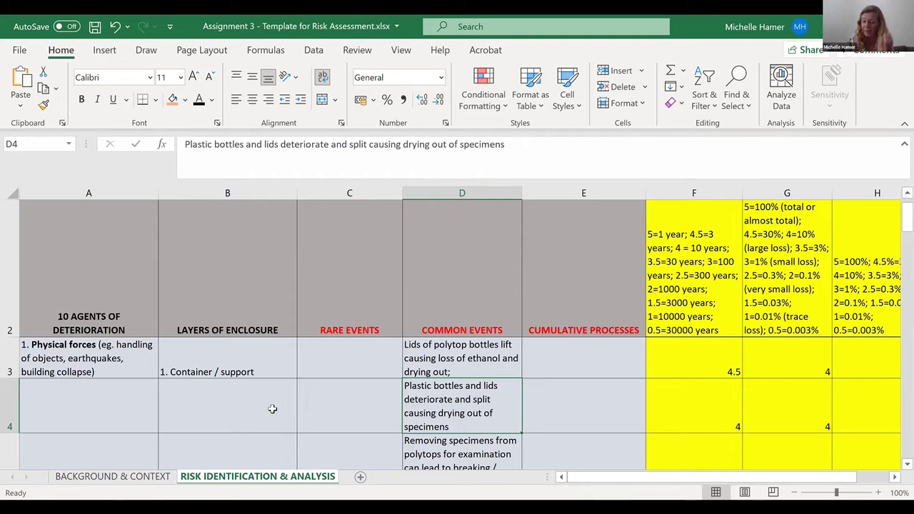
pyautogui.press('Down')
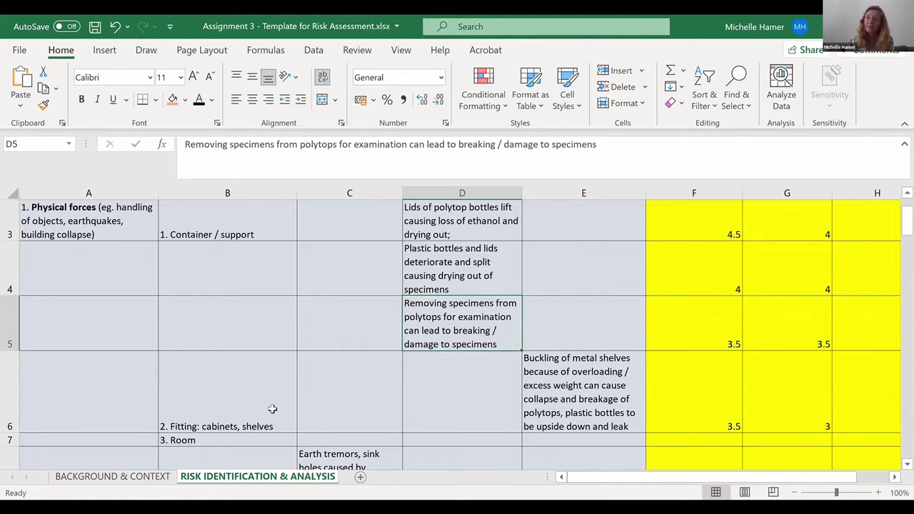
# Examine the metal shelf buckling entry for the fitting layer and the earth tremor entry for the building layer under physical forces.
pyautogui.click(254, 411)
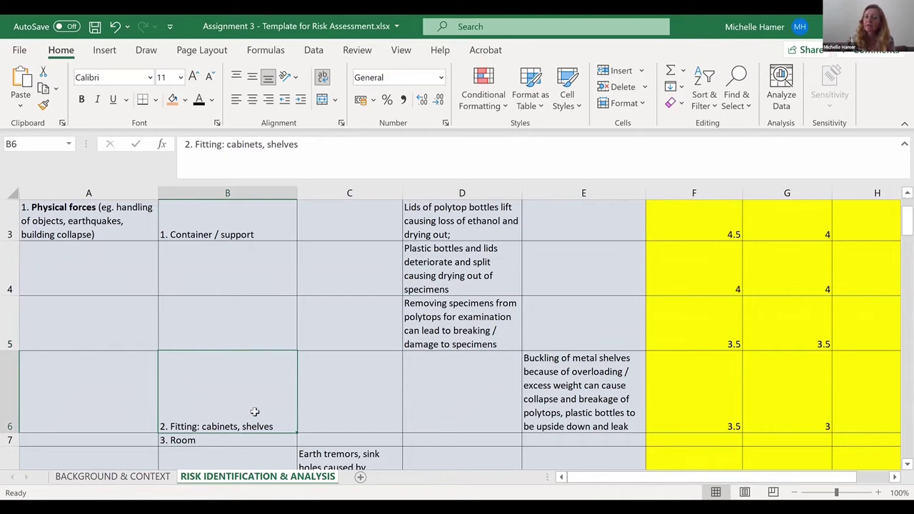
pyautogui.click(578, 404)
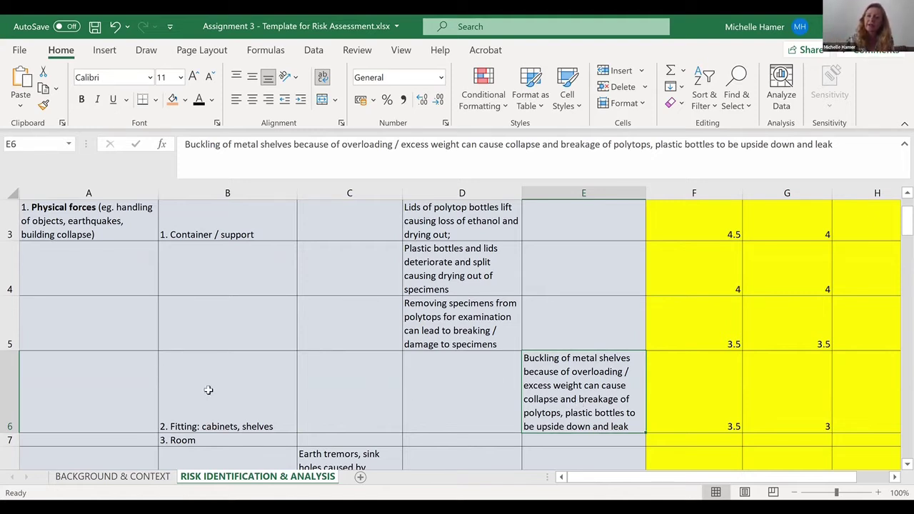
pyautogui.click(208, 390)
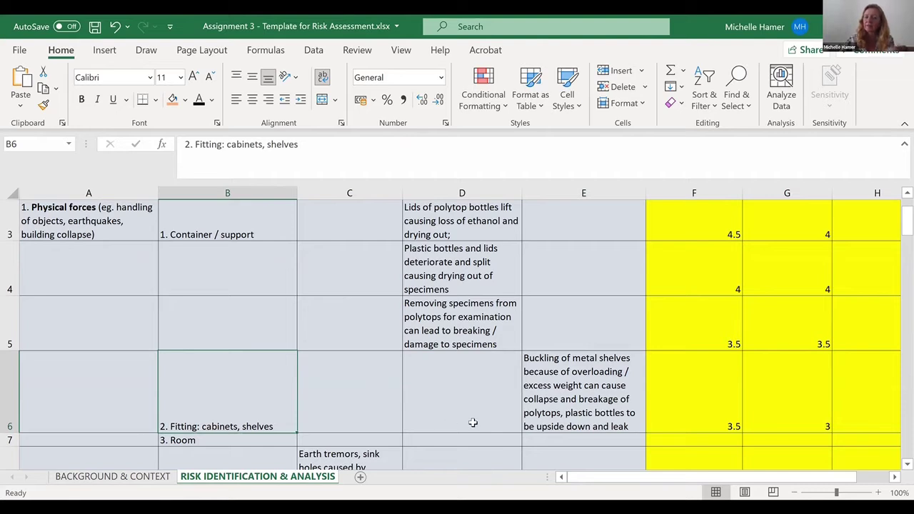
pyautogui.click(546, 406)
pyautogui.scroll(-1, 546, 406)
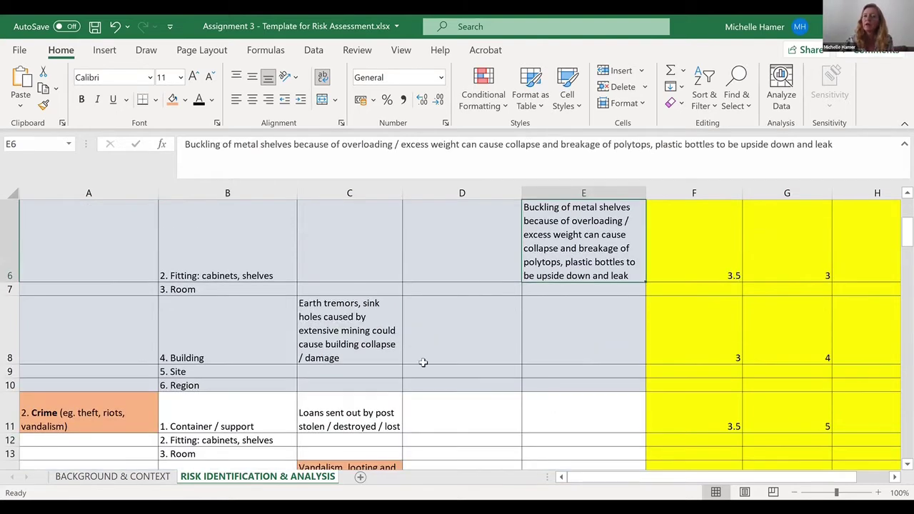
pyautogui.click(368, 320)
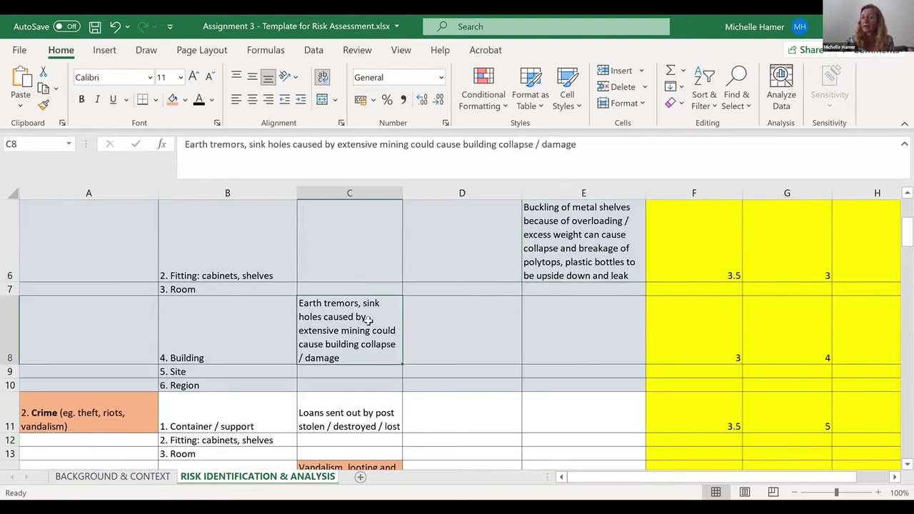
pyautogui.scroll(2, 368, 320)
pyautogui.scroll(-3, 367, 321)
pyautogui.scroll(1, 368, 308)
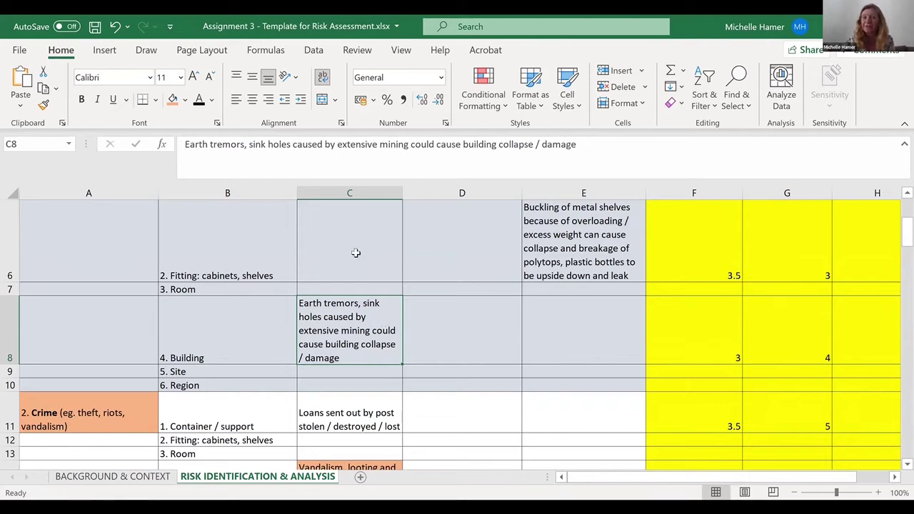
# Compare the RARE EVENTS heading with the physical forces entries, going through the common events, cumulative process and rare event examples.
pyautogui.scroll(2, 359, 251)
pyautogui.scroll(3, 355, 285)
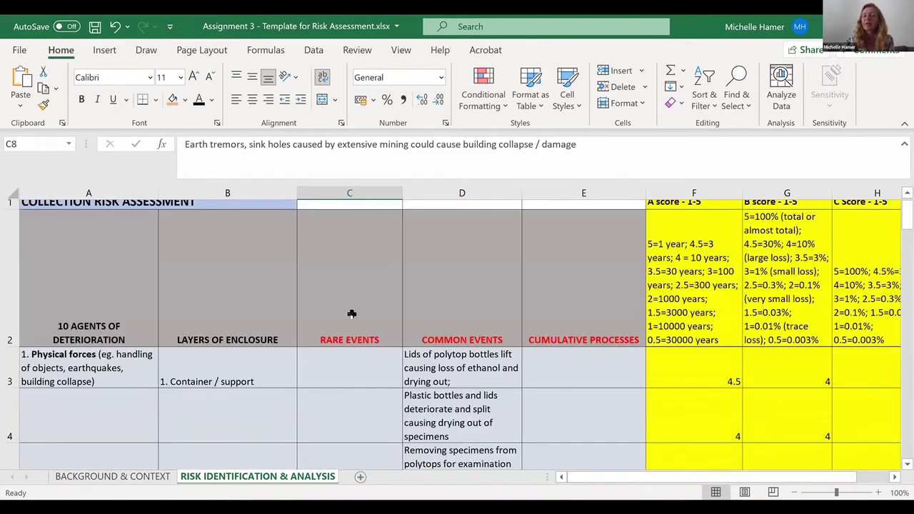
pyautogui.click(351, 312)
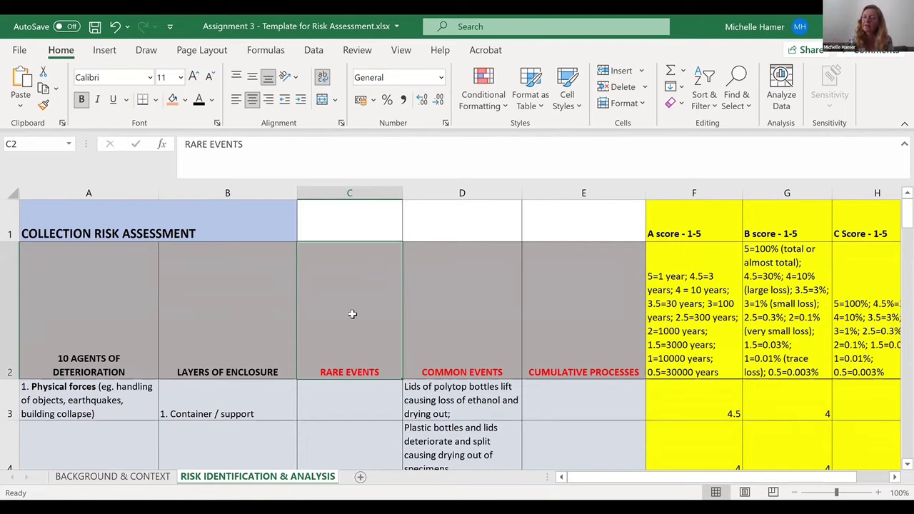
pyautogui.click(459, 402)
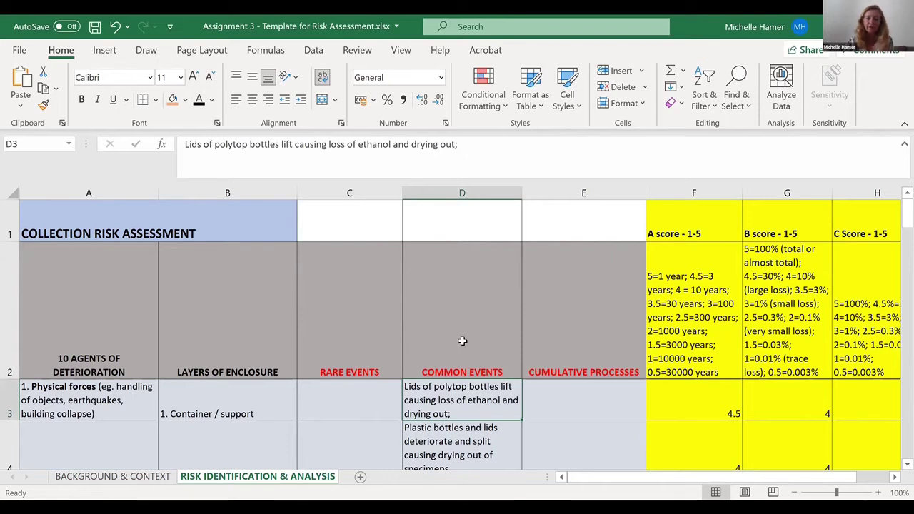
pyautogui.press('Down')
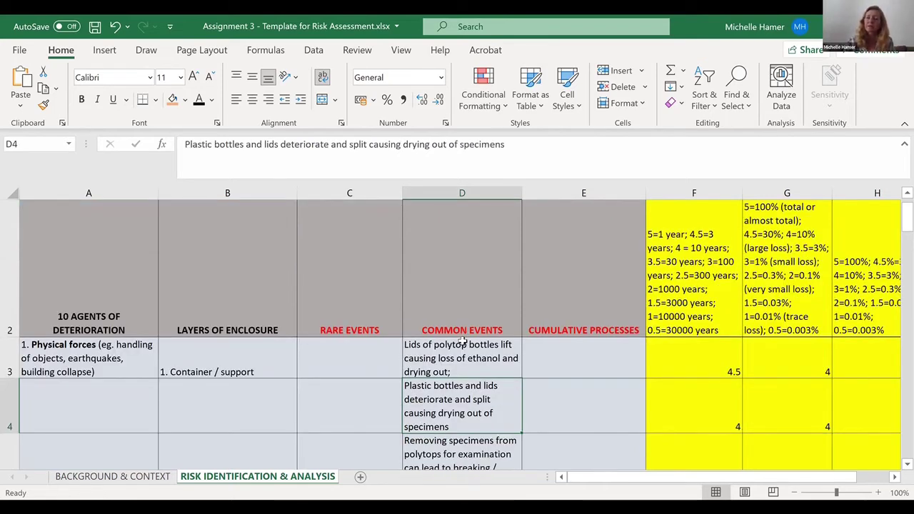
pyautogui.press('Down')
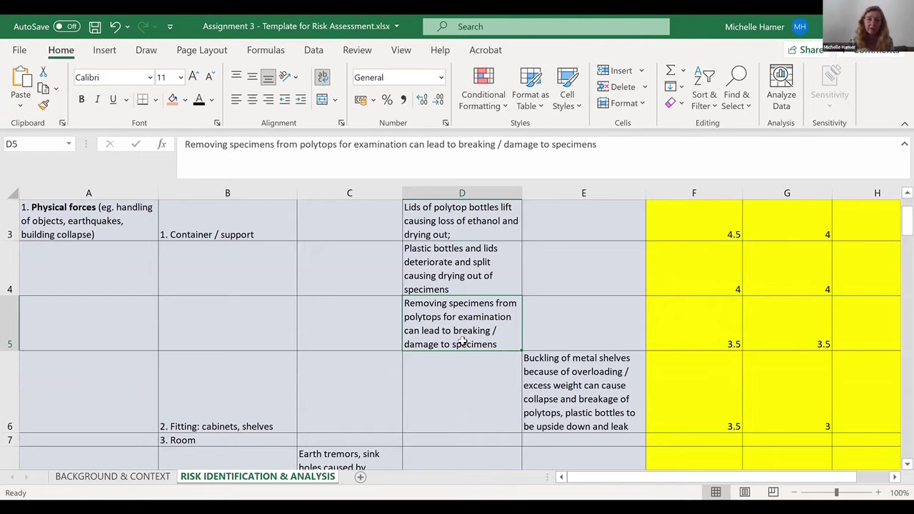
pyautogui.press('Down')
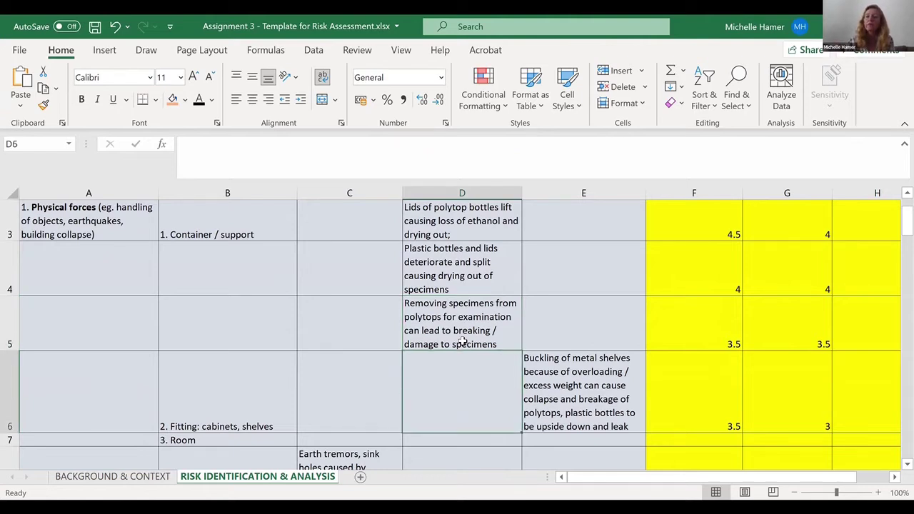
pyautogui.press('Right')
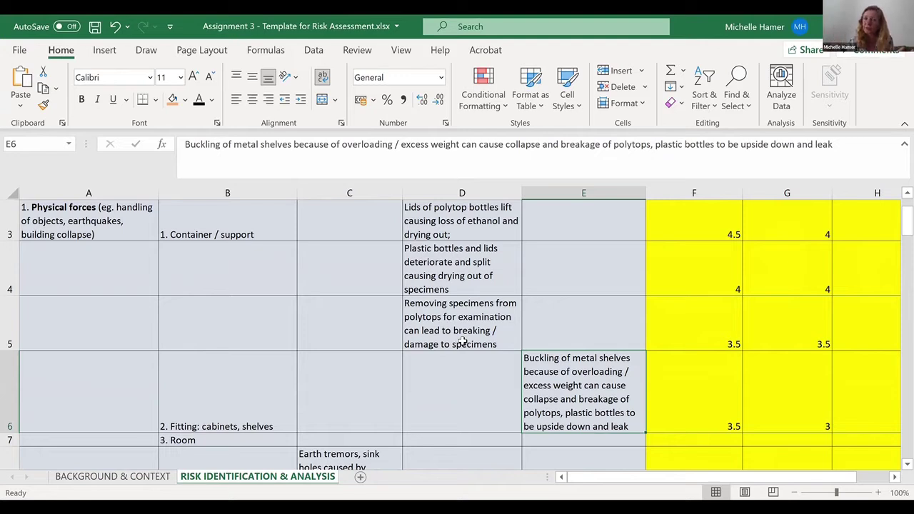
pyautogui.click(349, 457)
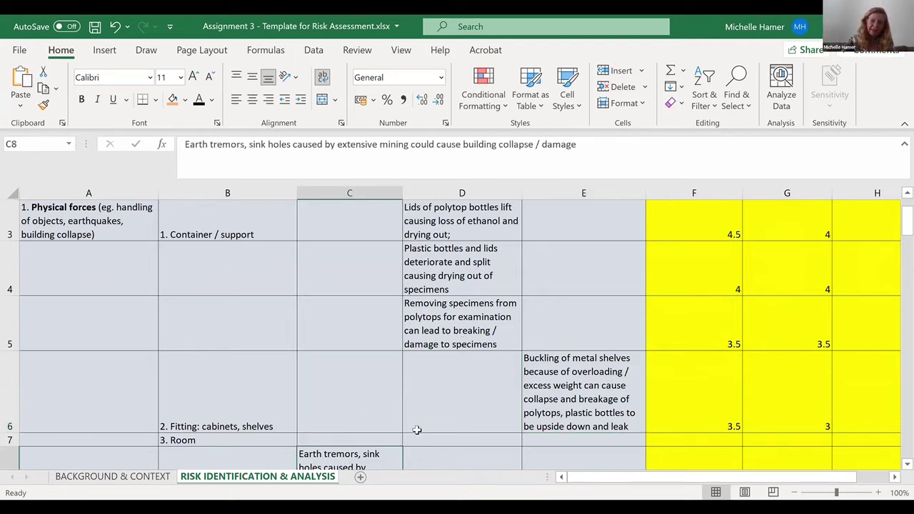
# Check the rare events cells of the first physical forces rows against the column headings.
pyautogui.press('Up')
pyautogui.press('Up')
pyautogui.press('Up')
pyautogui.press('Up')
pyautogui.press('Up')
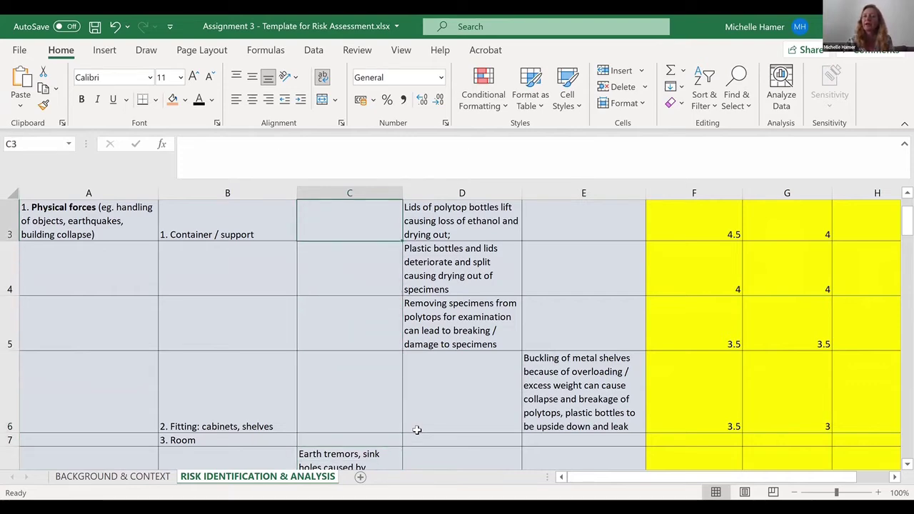
pyautogui.scroll(2, 417, 429)
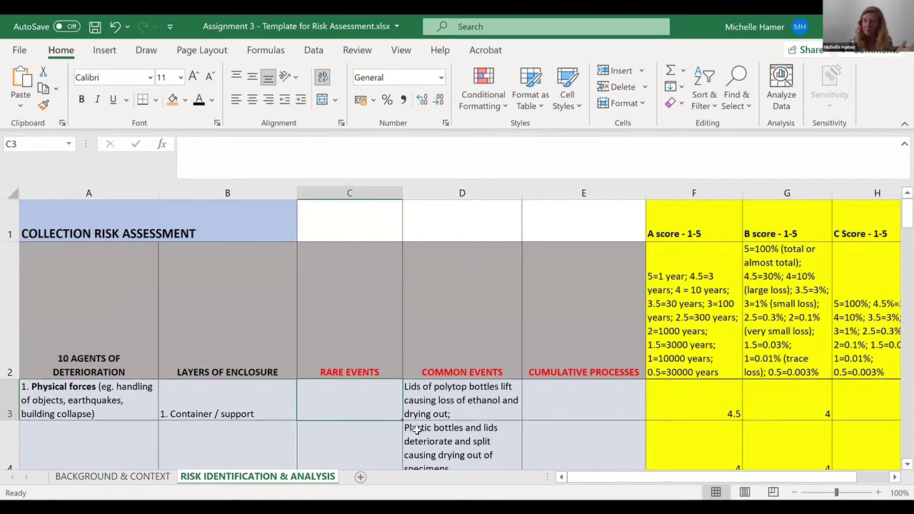
pyautogui.scroll(-2, 417, 429)
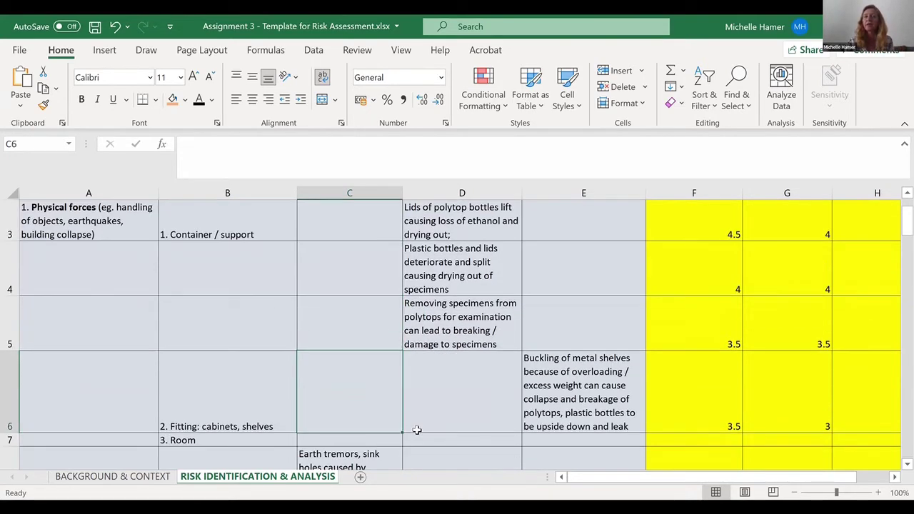
# Read the rare events entries under Crime, covering loans sent by post and vandalism, looting and riots at building level.
pyautogui.press('Down')
pyautogui.press('Down')
pyautogui.press('Down')
pyautogui.press('Down')
pyautogui.press('Down')
pyautogui.press('Down')
pyautogui.press('Down')
pyautogui.press('Down')
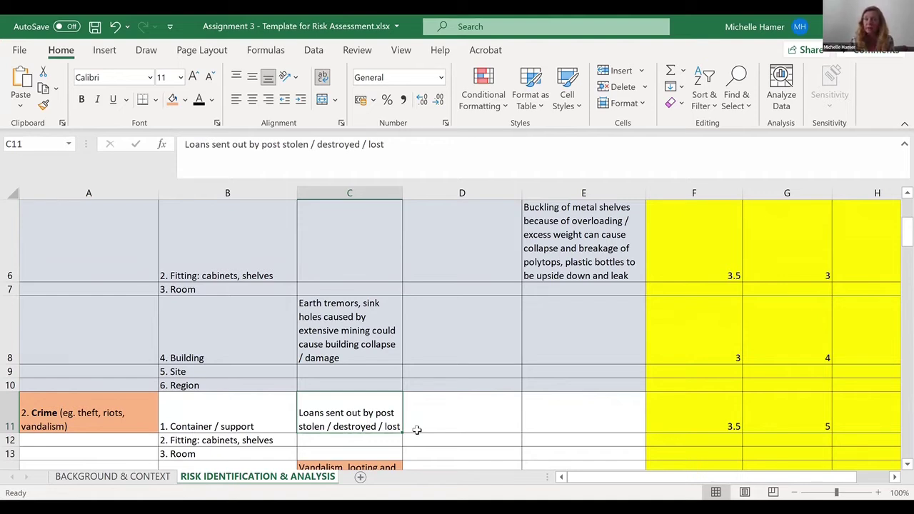
pyautogui.press('Down')
pyautogui.press('Down')
pyautogui.press('Down')
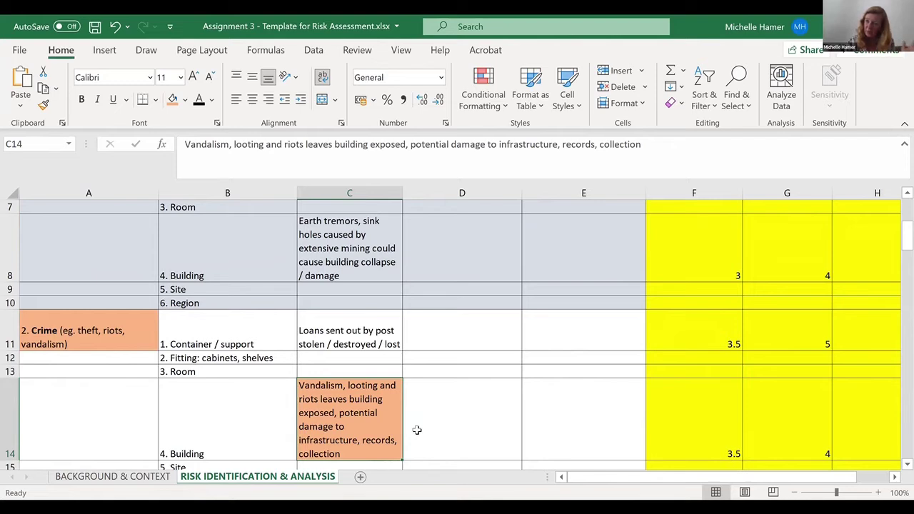
# Look through the layers of enclosure for Crime, Fire and Water, including the highlighted fire risks at building and site level.
pyautogui.press('Left')
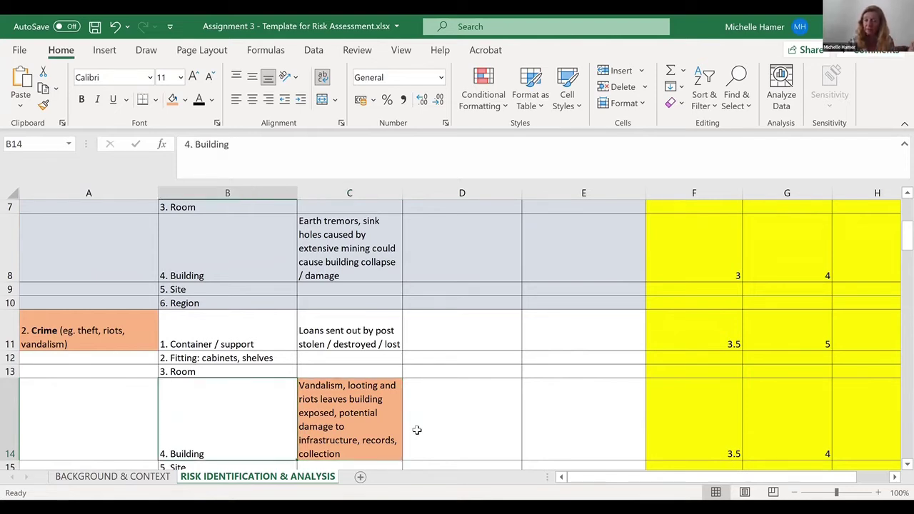
pyautogui.press('Down')
pyautogui.press('Down')
pyautogui.press('Down')
pyautogui.press('Down')
pyautogui.press('Down')
pyautogui.press('Down')
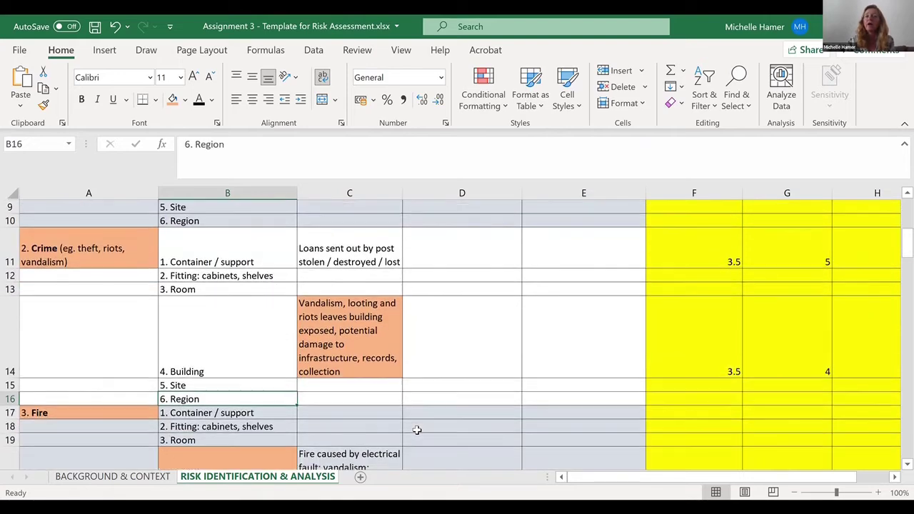
pyautogui.press('Down')
pyautogui.press('Down')
pyautogui.press('Down')
pyautogui.press('Down')
pyautogui.press('Down')
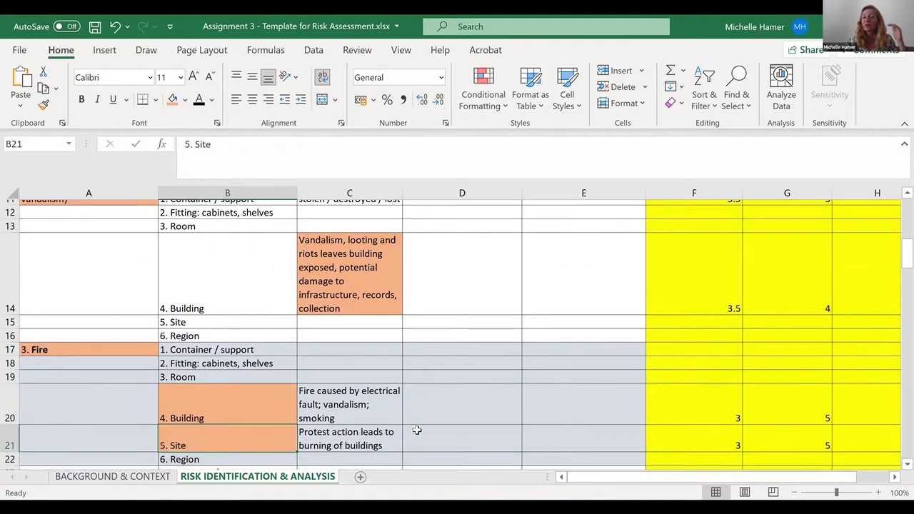
pyautogui.press('Down')
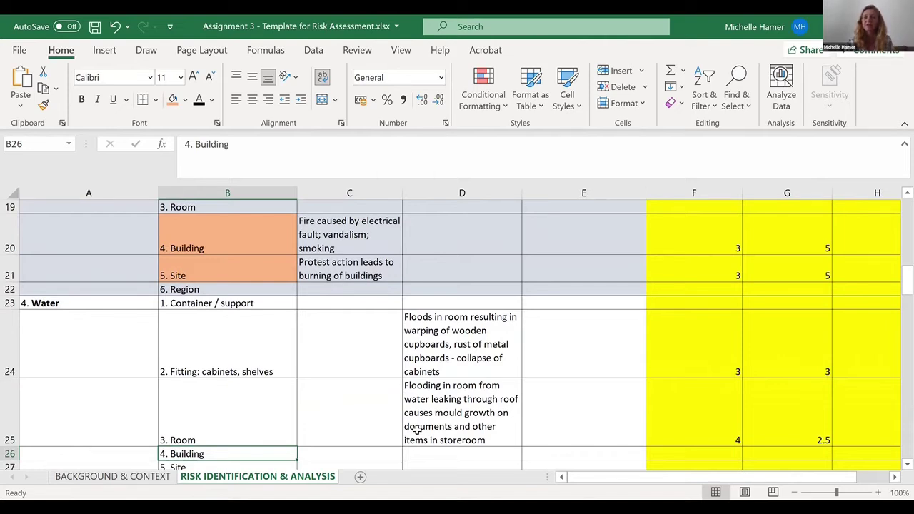
# Return to the first physical forces row and revisit its common events entry about polytop bottle lids lifting.
pyautogui.press('Up')
pyautogui.hotkey('ctrl', 'Up')
pyautogui.hotkey('ctrl', 'Up')
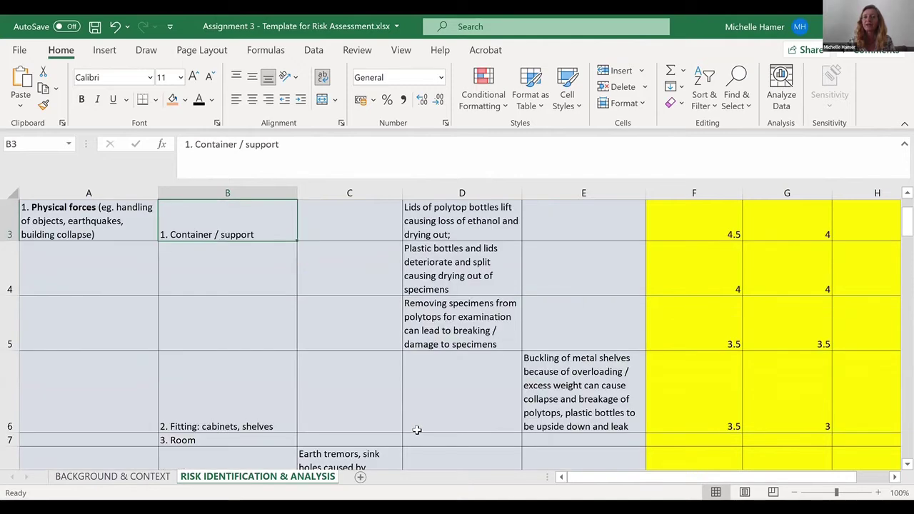
pyautogui.press('Up')
pyautogui.press('Down')
pyautogui.press('Right')
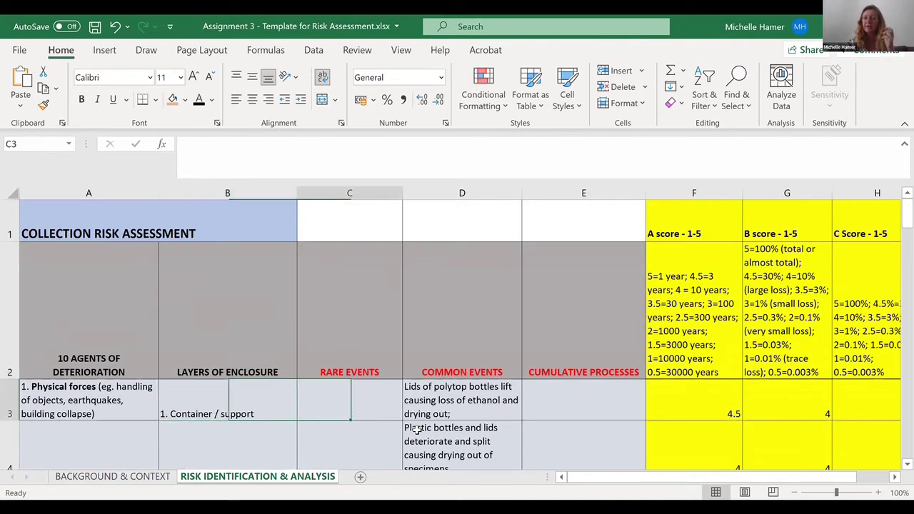
pyautogui.press('Right')
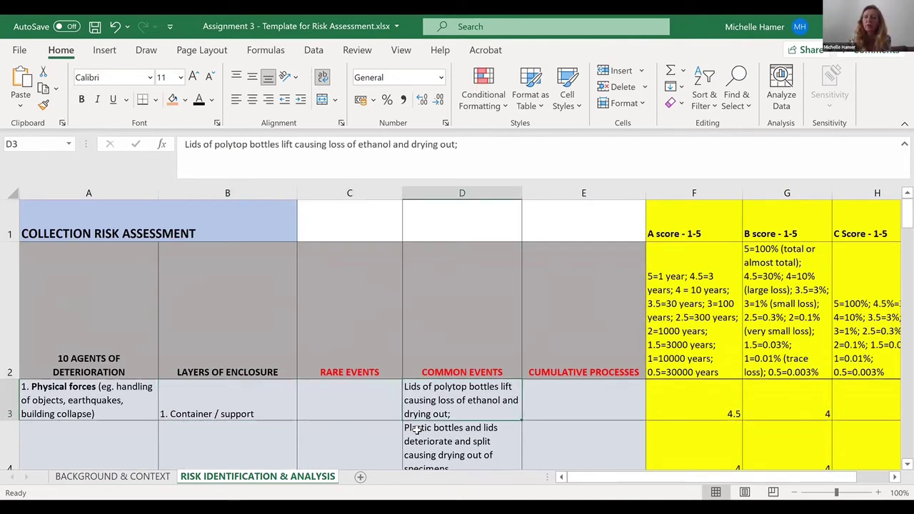
# Review the event type headings, from cumulative processes back across common and rare events to layers of enclosure and agents of deterioration.
pyautogui.press('Right')
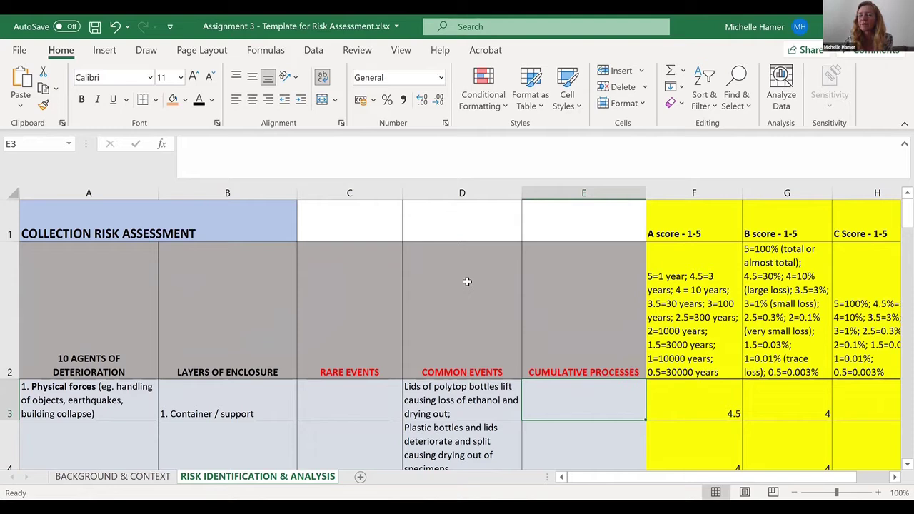
pyautogui.click(593, 282)
pyautogui.press('Left')
pyautogui.press('Left')
pyautogui.press('Left')
pyautogui.press('Left')
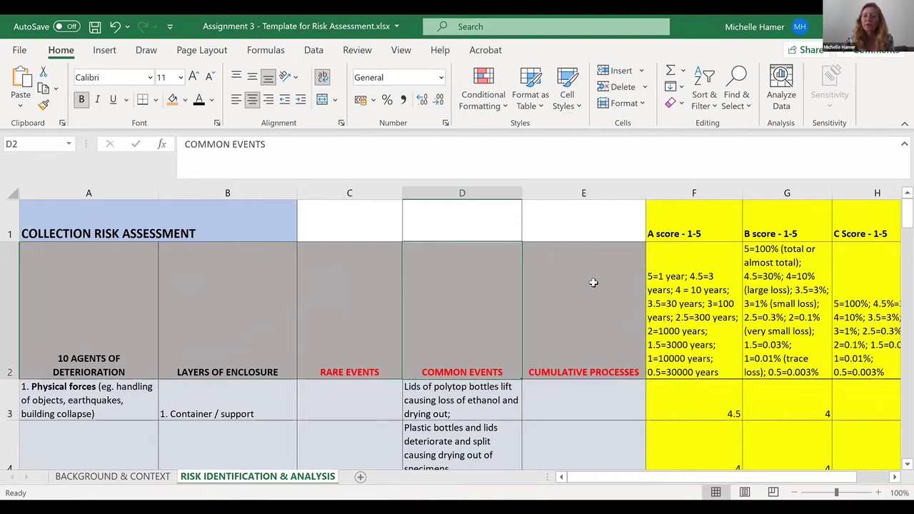
# Move across the heading row to the A and B score columns and read the A score scale of years.
pyautogui.press('Right')
pyautogui.press('Right')
pyautogui.press('Right')
pyautogui.press('Right')
pyautogui.press('Right')
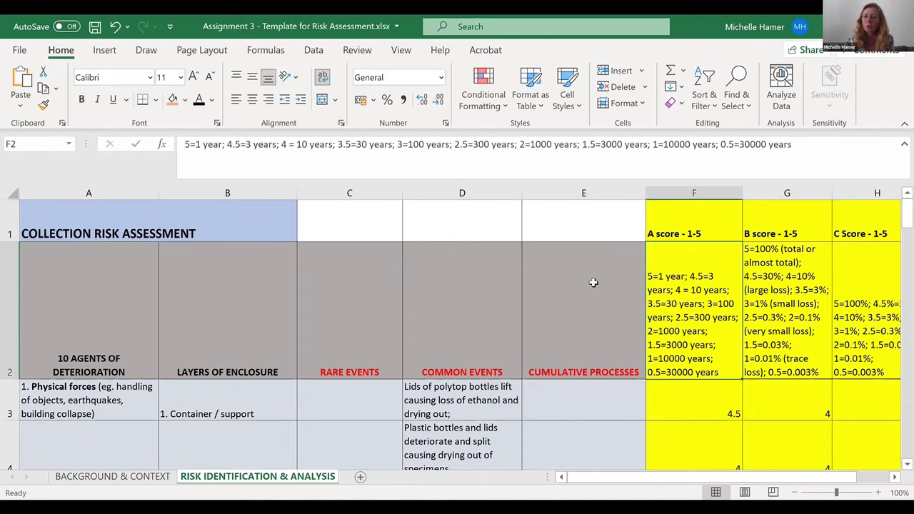
pyautogui.press('Right')
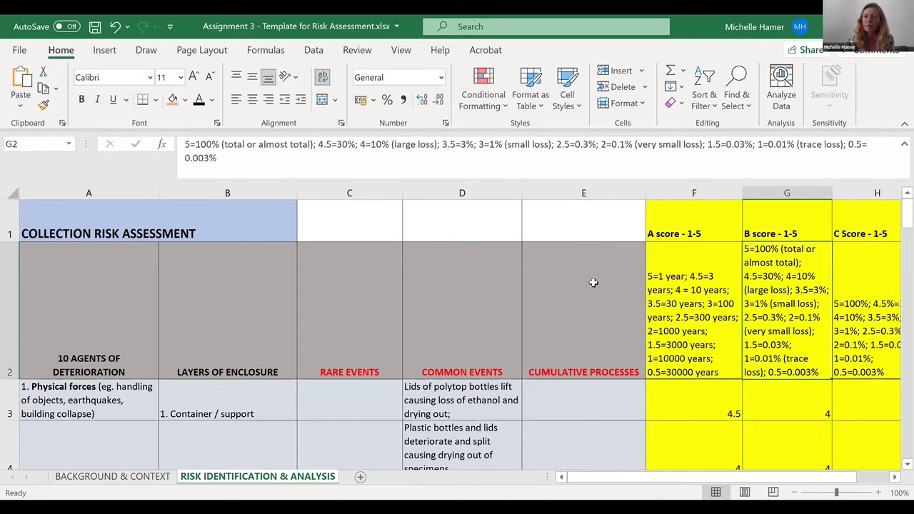
pyautogui.click(674, 289)
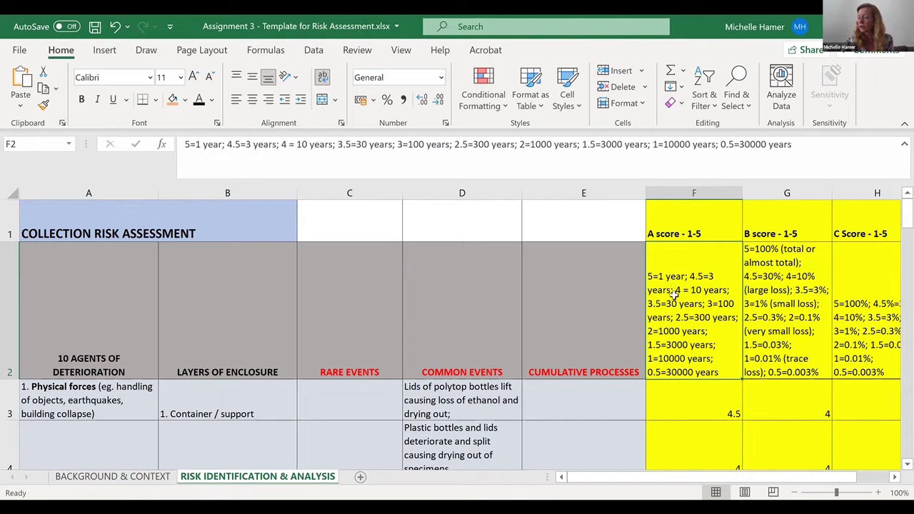
# Trace the polytop lid risk in row 3 from its container layer and common event to its A score.
pyautogui.click(258, 404)
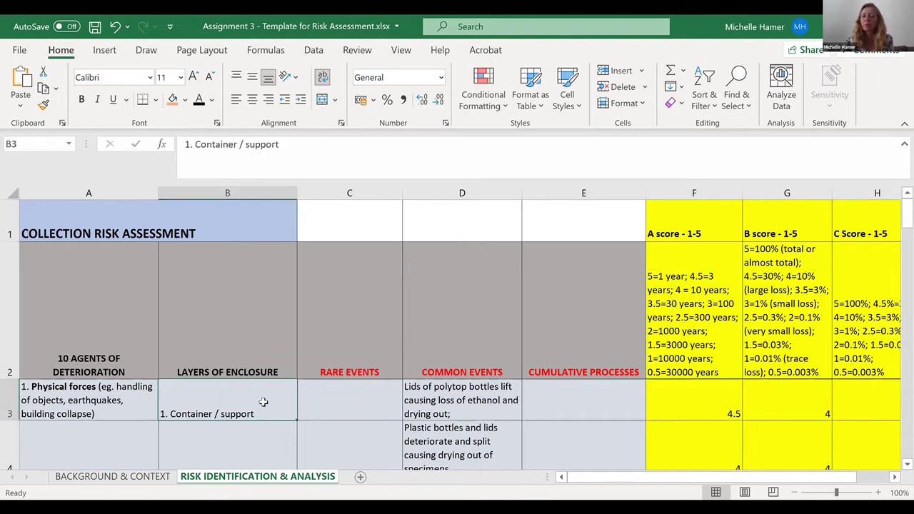
pyautogui.click(468, 396)
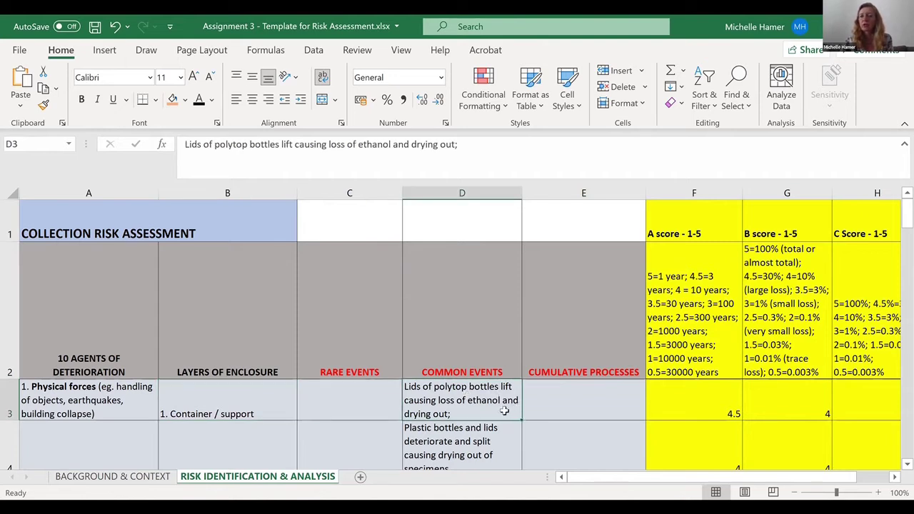
pyautogui.click(689, 399)
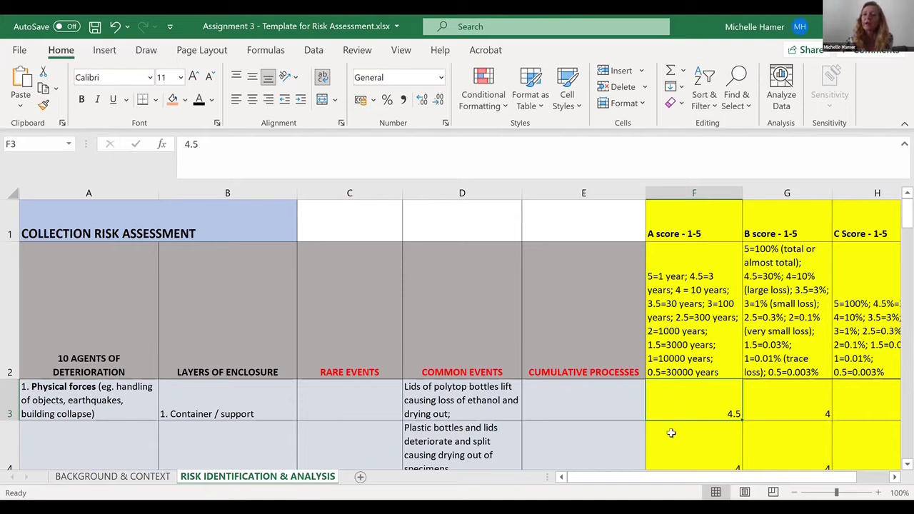
# Check the A score for breaking specimens when removing them from polytops against the A score scale.
pyautogui.scroll(-1, 671, 433)
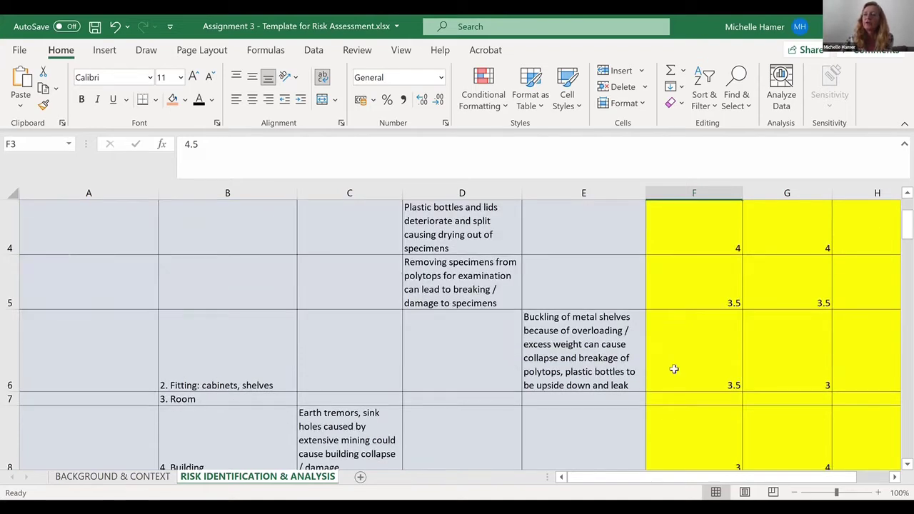
pyautogui.click(669, 273)
pyautogui.click(473, 274)
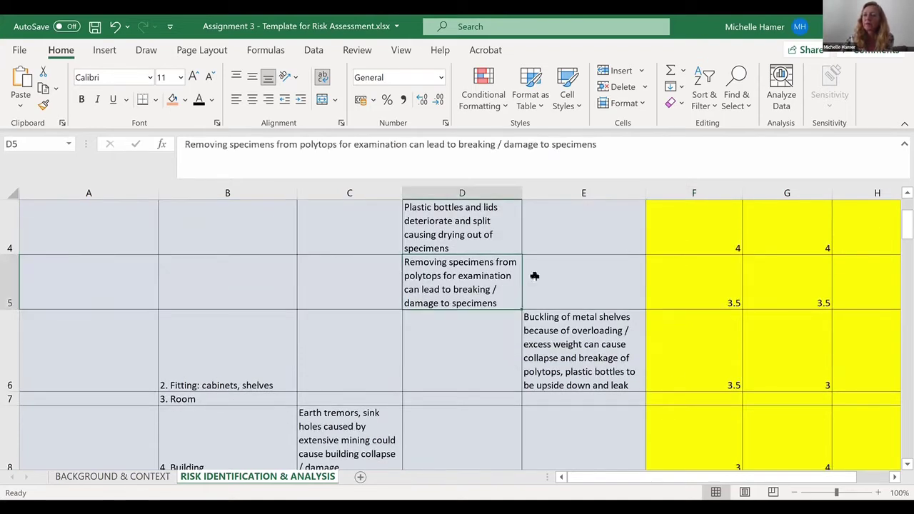
pyautogui.click(662, 276)
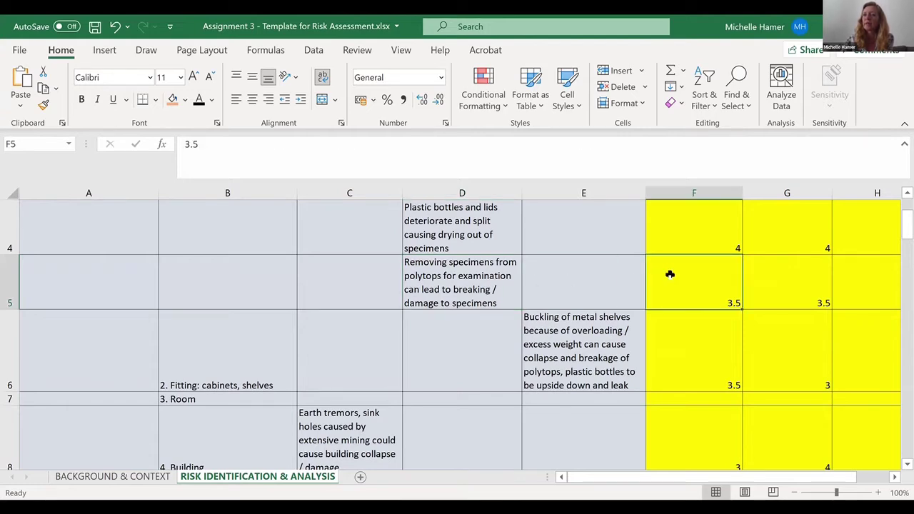
pyautogui.scroll(1, 669, 274)
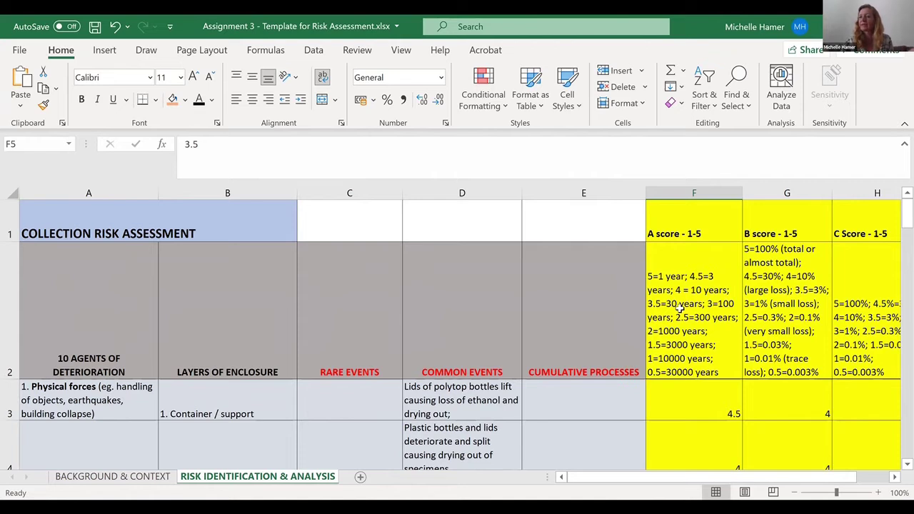
pyautogui.scroll(-1, 680, 308)
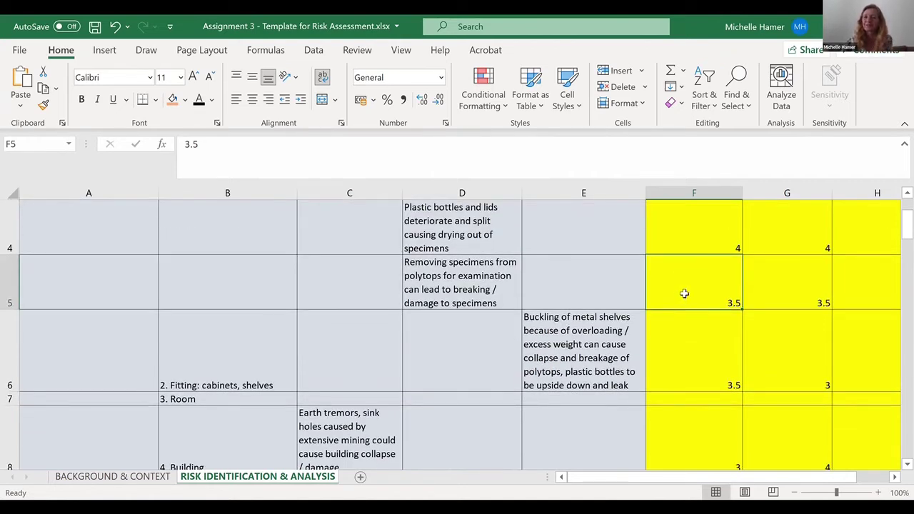
# Compare the A scores for buckling metal shelves and for loans lost in the post with the A score scale.
pyautogui.click(683, 353)
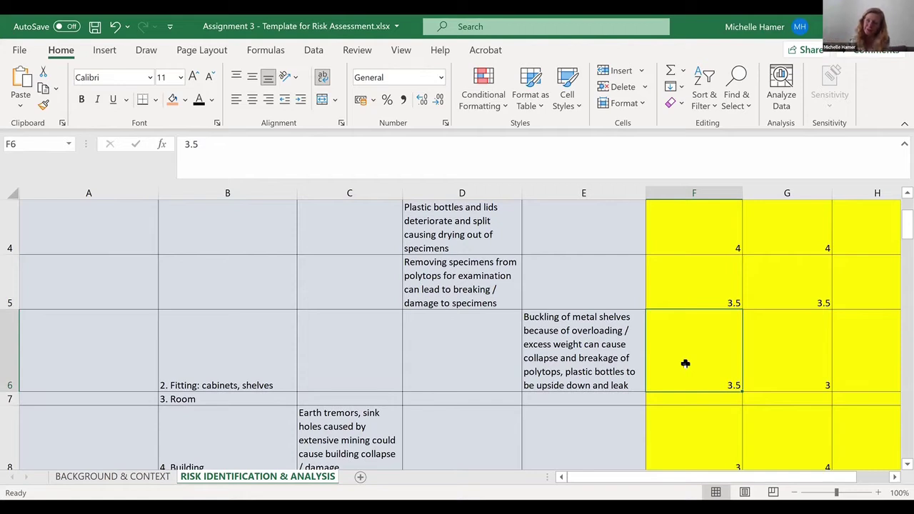
pyautogui.scroll(-1, 691, 359)
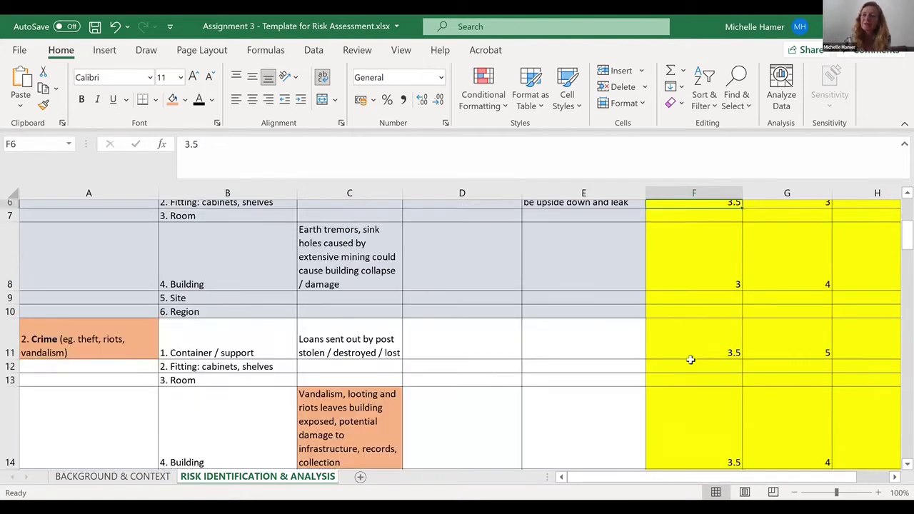
pyautogui.click(701, 342)
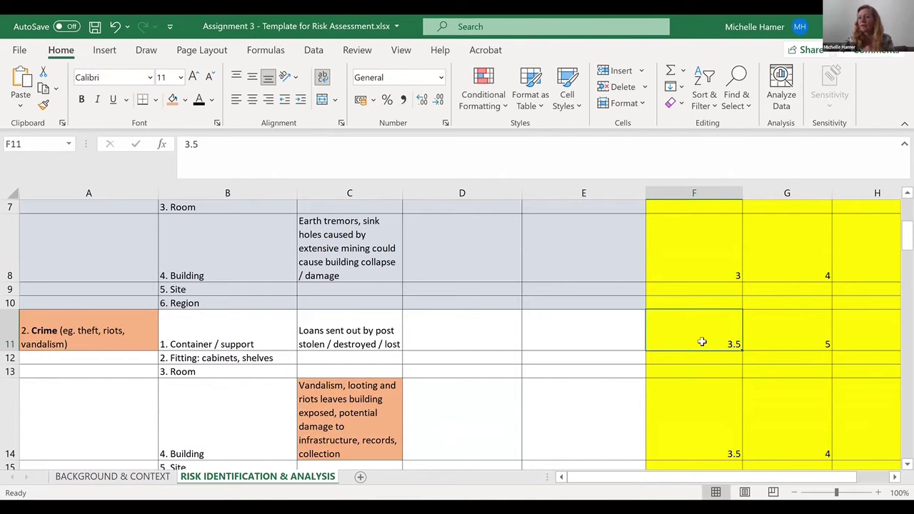
pyautogui.scroll(2, 702, 342)
pyautogui.click(707, 336)
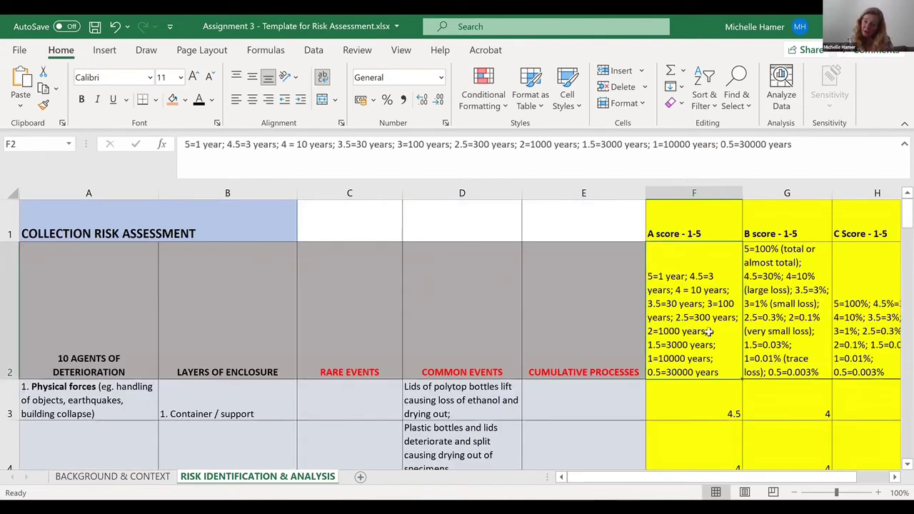
# Read the B and C score scales, the magnitude of risk column and the risk classification bands.
pyautogui.press('Right')
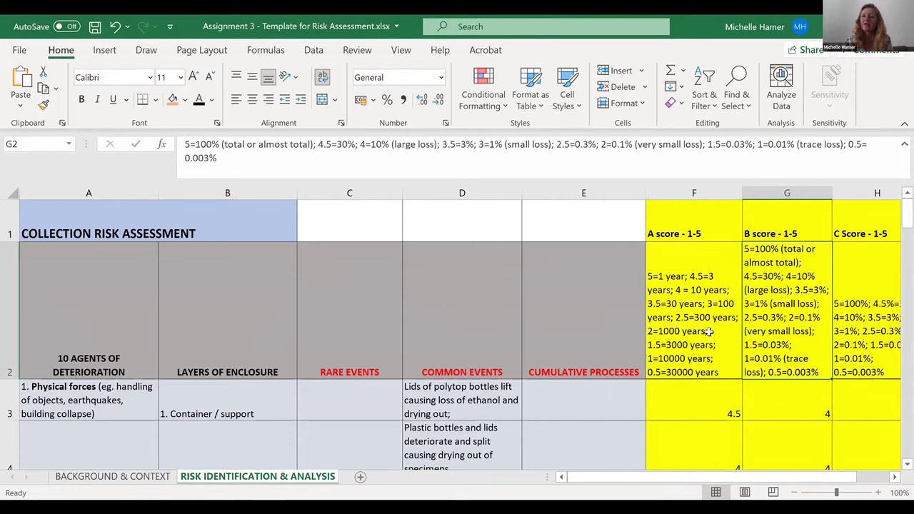
pyautogui.press('Right')
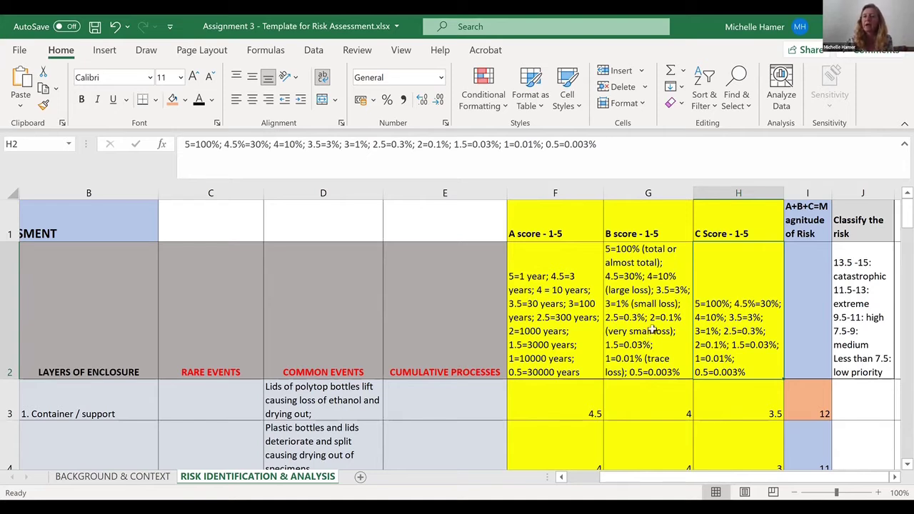
pyautogui.press('Right')
pyautogui.press('Right')
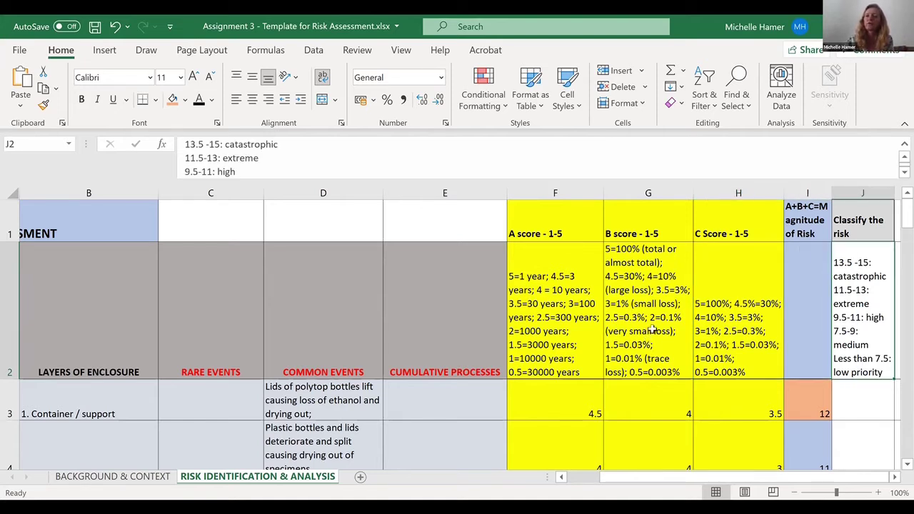
pyautogui.click(714, 293)
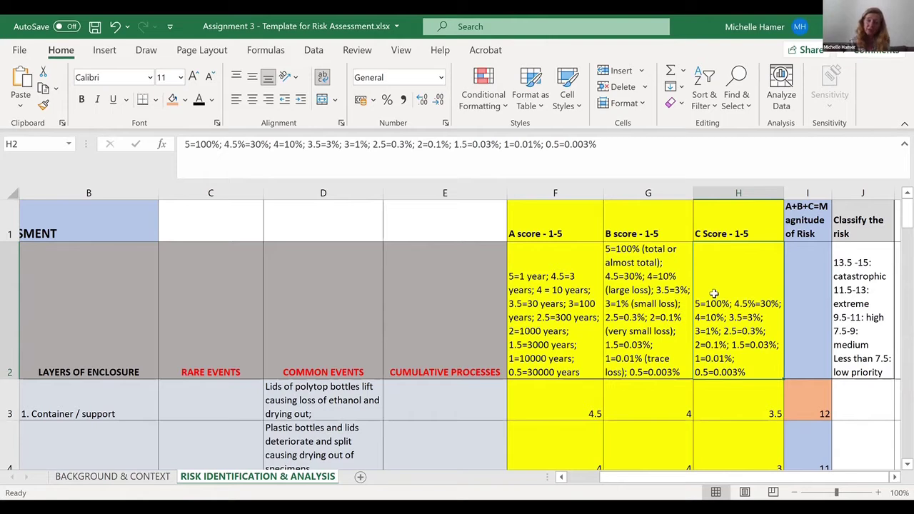
# Examine the B score, C score and summed magnitude of risk for the polytop lid risk in row 3.
pyautogui.click(618, 393)
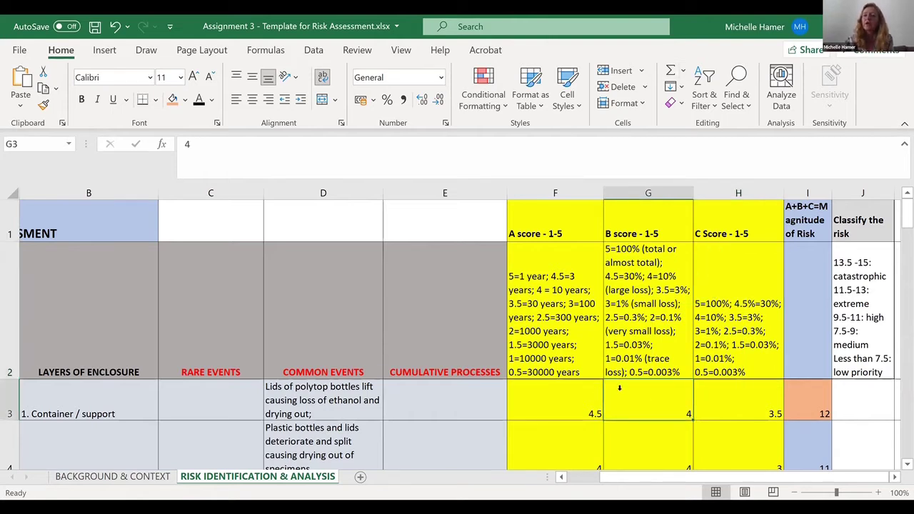
pyautogui.press('Right')
pyautogui.press('Right')
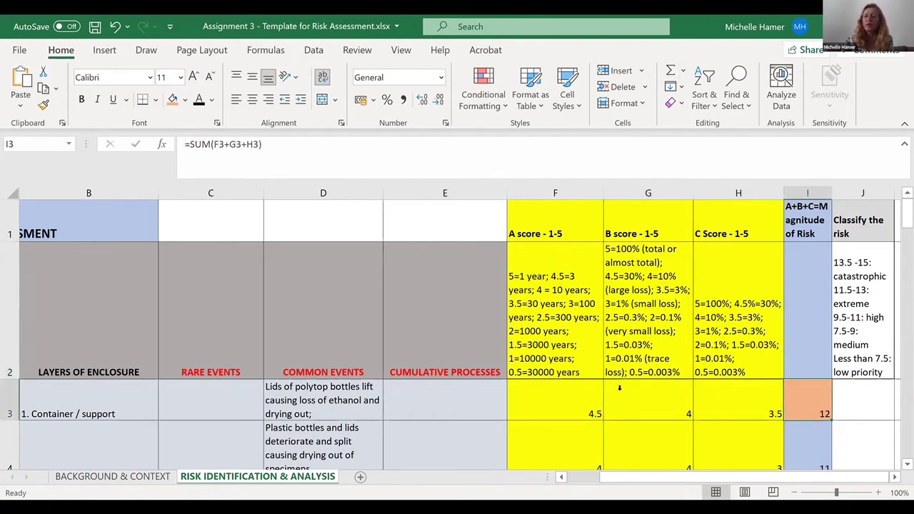
pyautogui.click(642, 396)
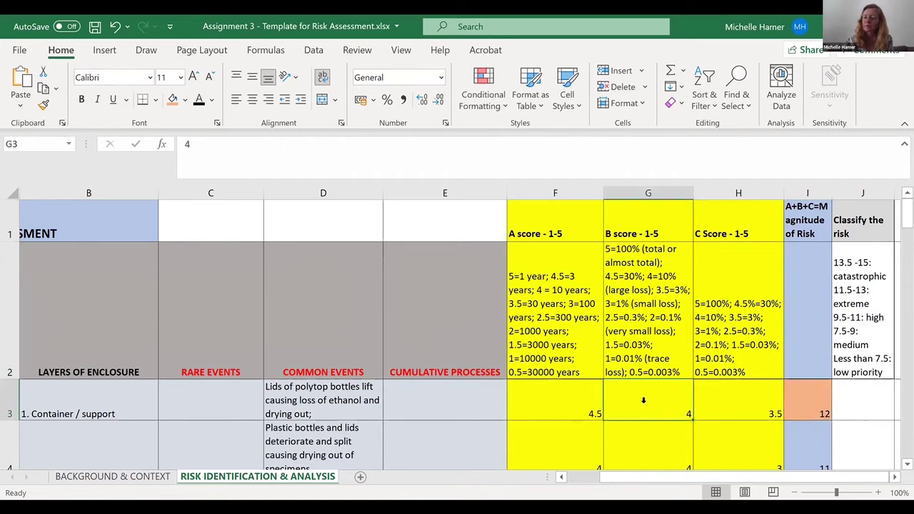
pyautogui.press('Right')
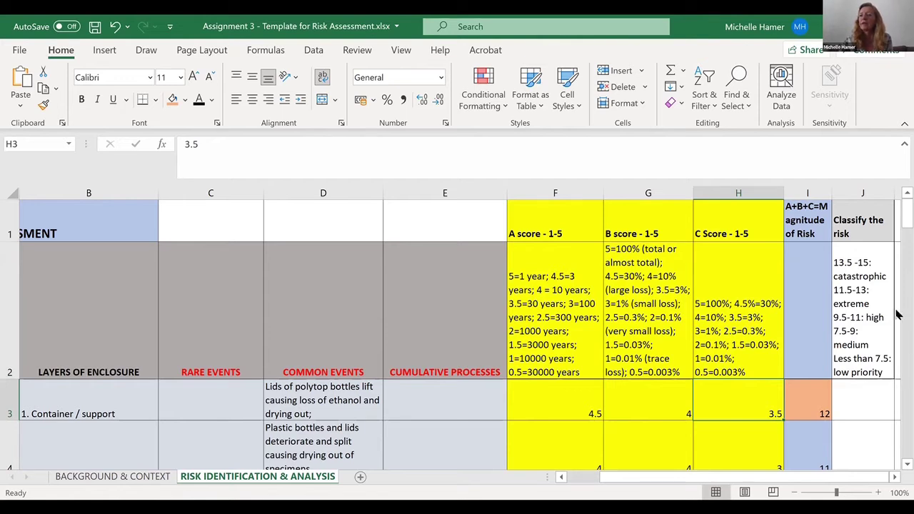
pyautogui.click(804, 386)
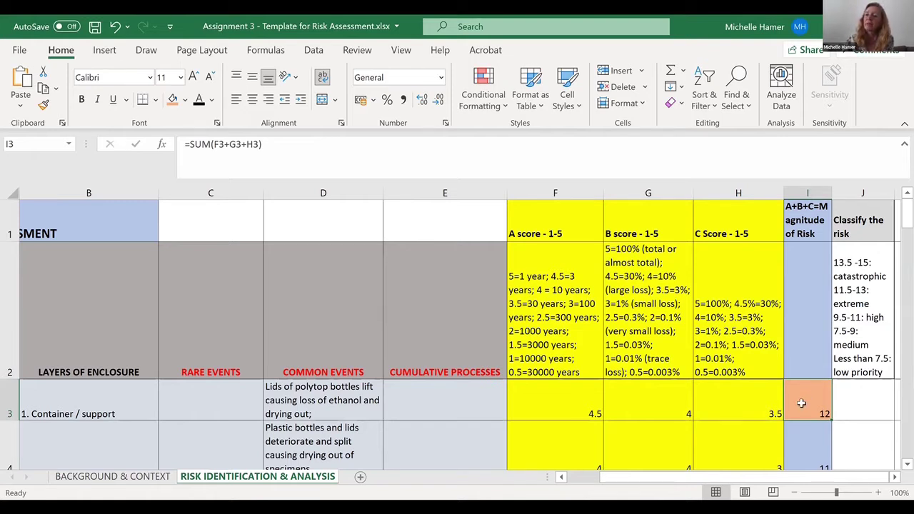
# Classify the polytop lid risk in row 3 as Extreme.
pyautogui.scroll(-1, 802, 403)
pyautogui.scroll(1, 801, 404)
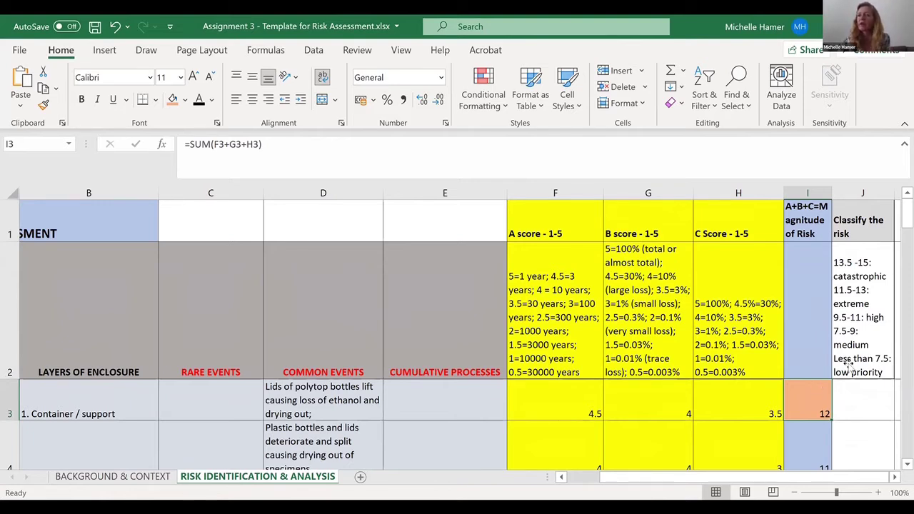
pyautogui.click(860, 401)
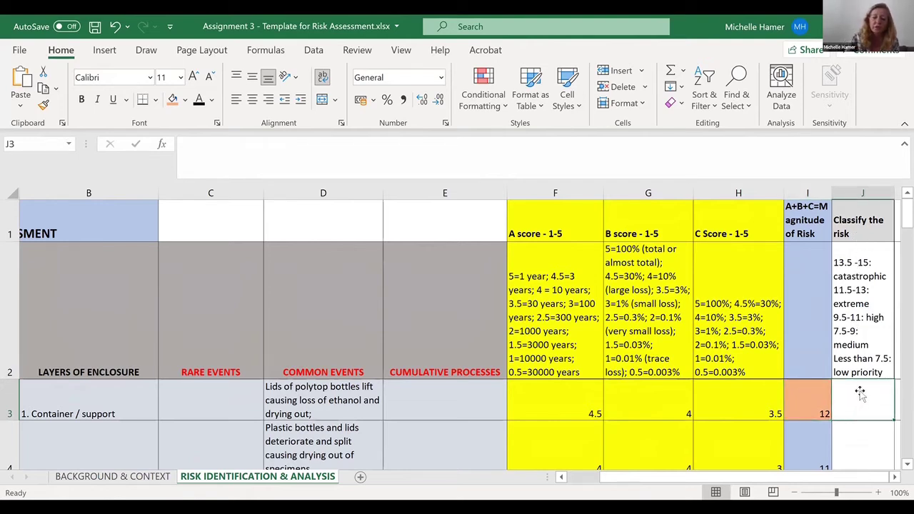
pyautogui.write('Extreme')
pyautogui.press('Left')
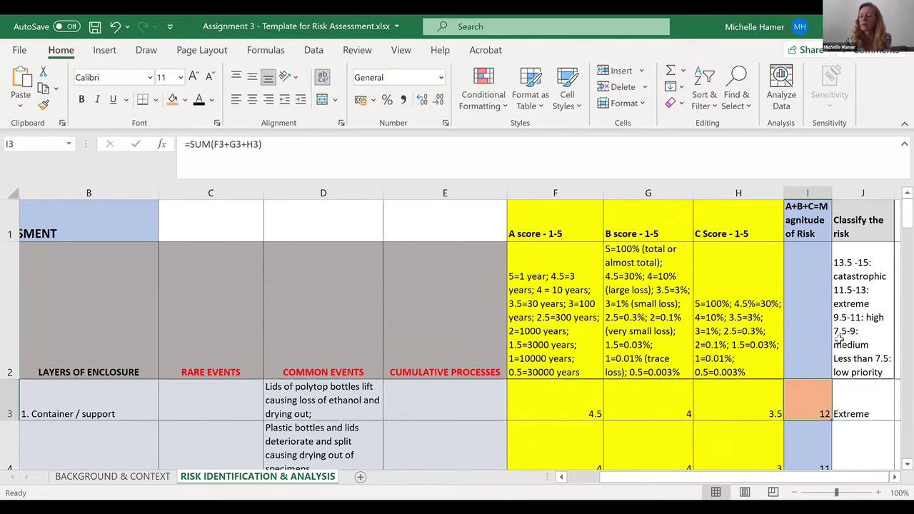
# Classify the risk of plastic bottles and lids deteriorating in row 4 as High.
pyautogui.press('Down')
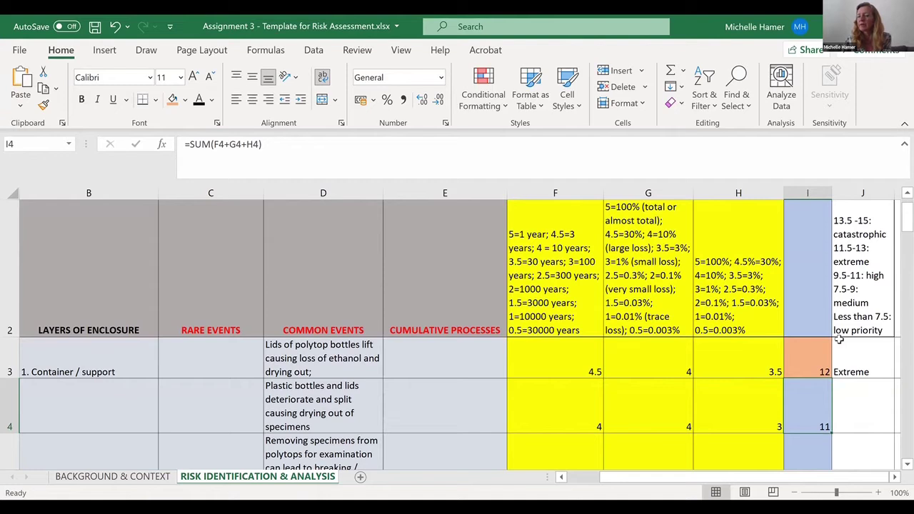
pyautogui.press('Right')
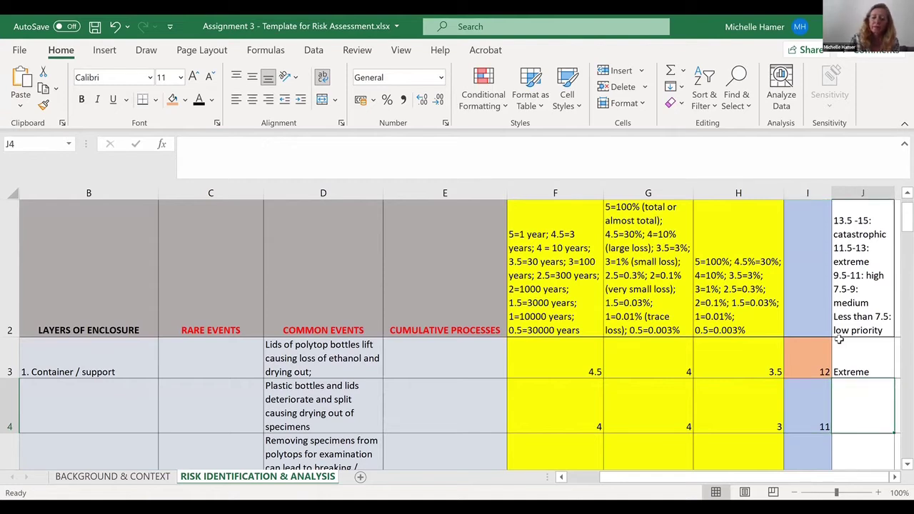
pyautogui.write('High')
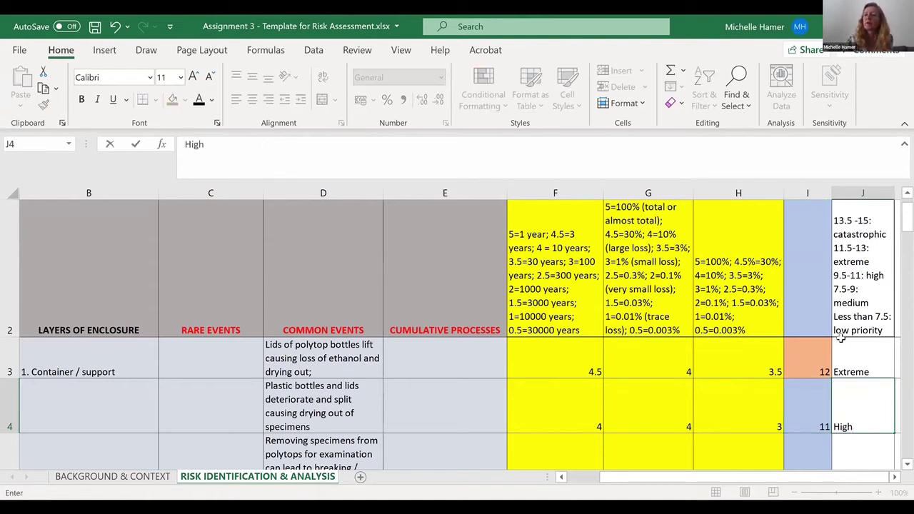
pyautogui.click(804, 411)
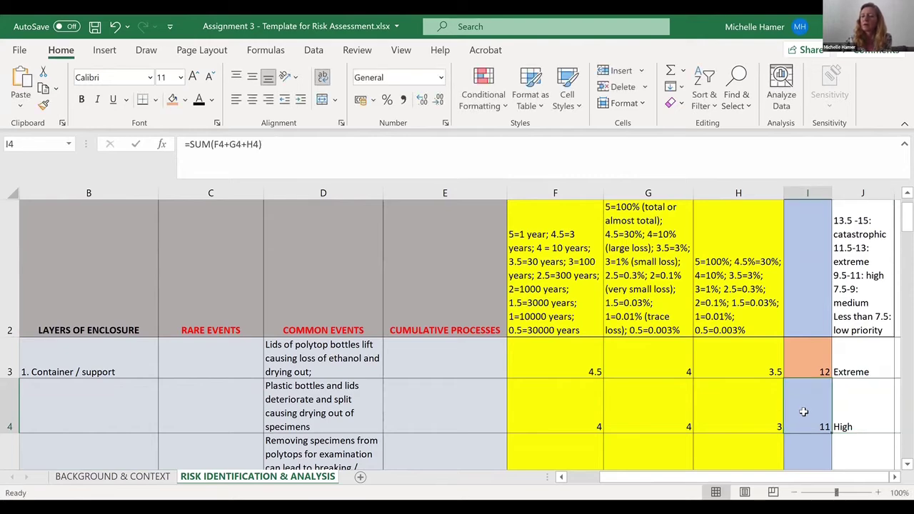
# Compare the magnitude of risk for removing specimens from polytops with the classification bands in row 2.
pyautogui.press('Down')
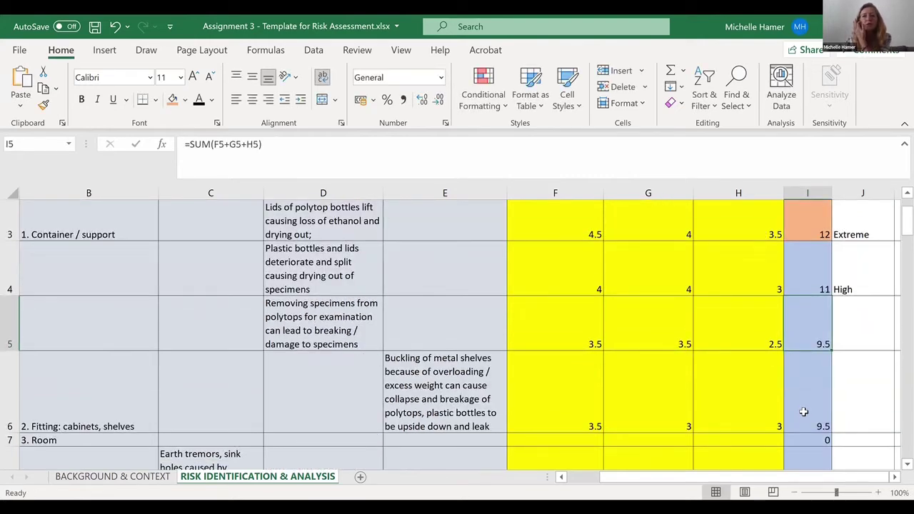
pyautogui.press('Up')
pyautogui.press('Up')
pyautogui.press('Up')
pyautogui.press('Up')
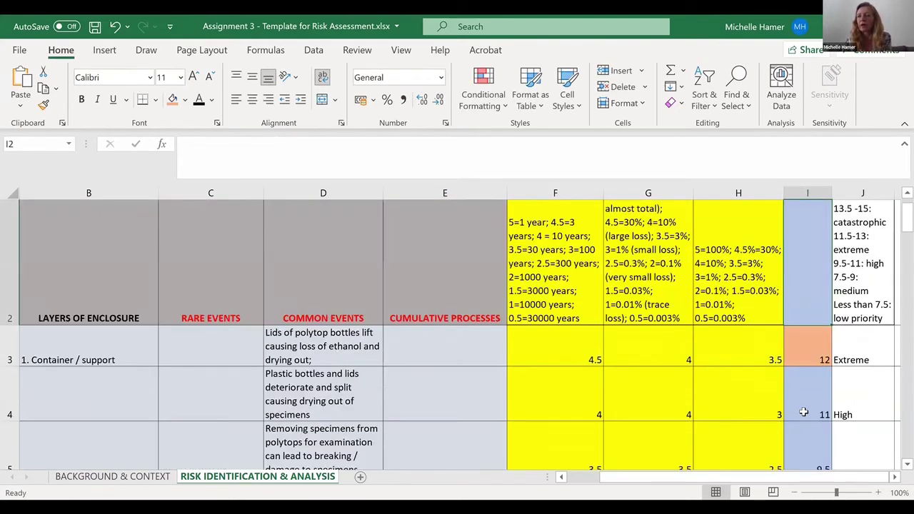
# Review the summed magnitude of risk in column I for the remaining physical force, crime and fire risks.
pyautogui.press('Down')
pyautogui.press('Down')
pyautogui.press('Down')
pyautogui.press('Down')
pyautogui.press('Down')
pyautogui.press('Down')
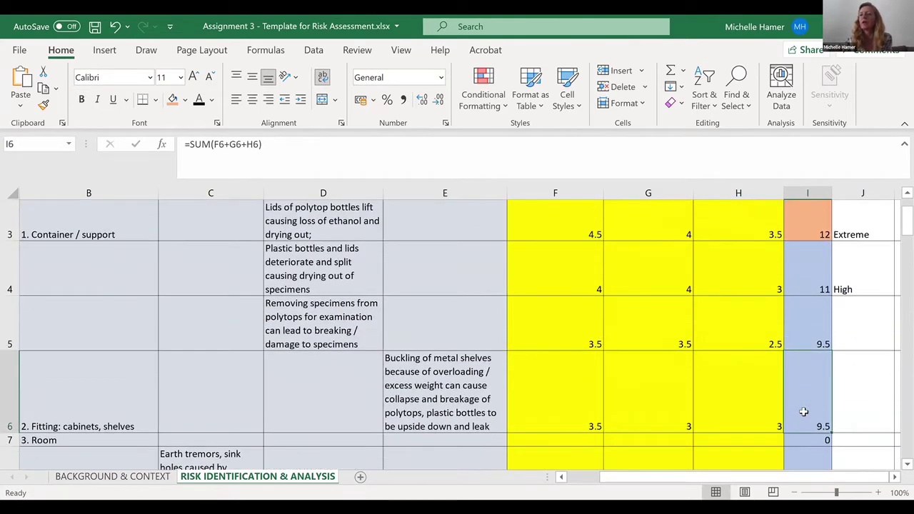
pyautogui.press('Down')
pyautogui.press('Down')
pyautogui.press('Down')
pyautogui.press('Down')
pyautogui.press('Down')
pyautogui.press('Down')
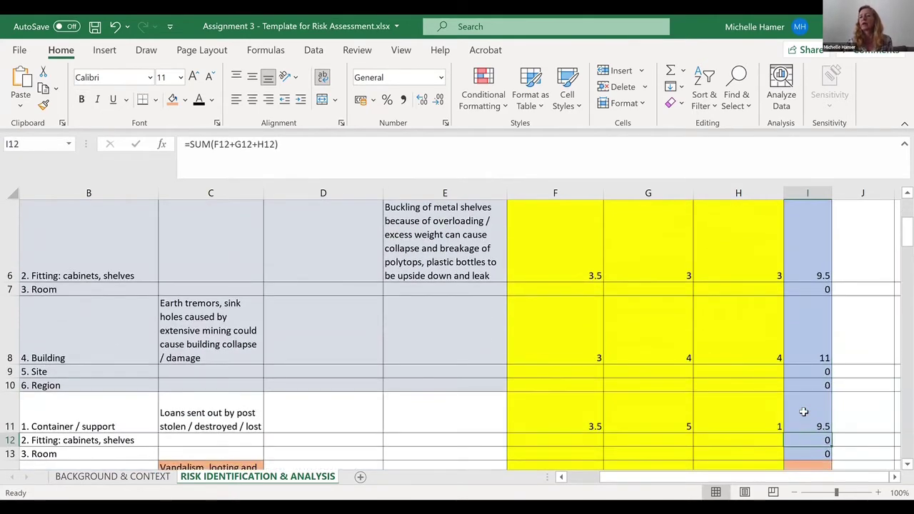
pyautogui.press('Down')
pyautogui.press('Down')
pyautogui.press('Down')
pyautogui.press('Down')
pyautogui.press('Down')
pyautogui.press('Down')
pyautogui.press('Down')
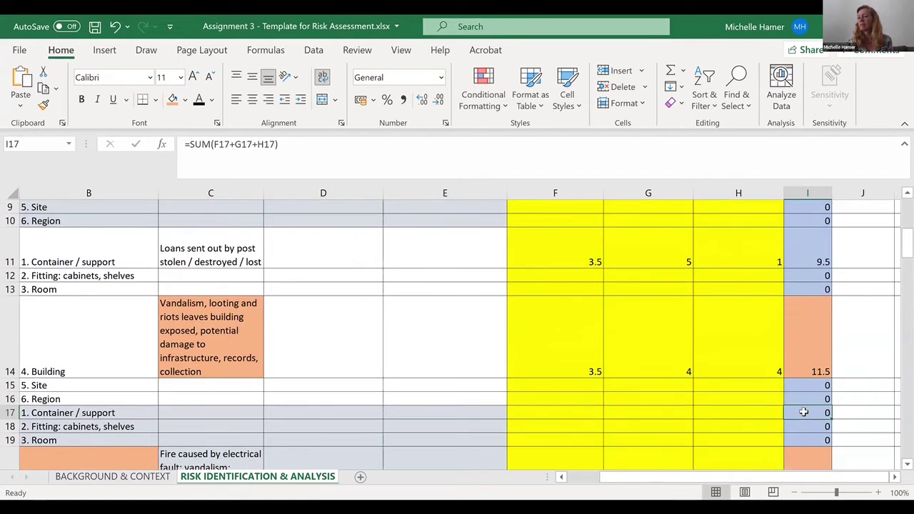
pyautogui.press('Down')
pyautogui.press('Down')
pyautogui.press('Down')
pyautogui.press('Down')
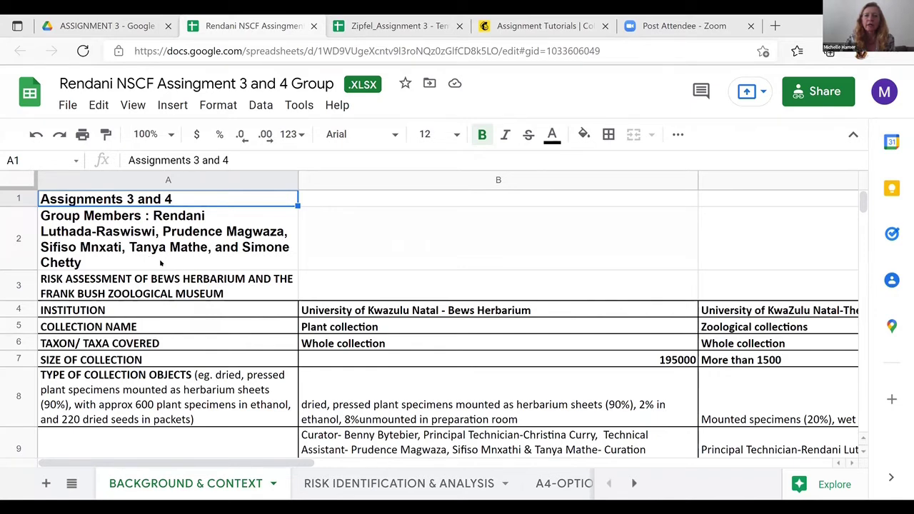
# Review the institution, collection size, object types and staffing for the Bews Herbarium in the group's Google Sheets submission.
pyautogui.click(362, 253)
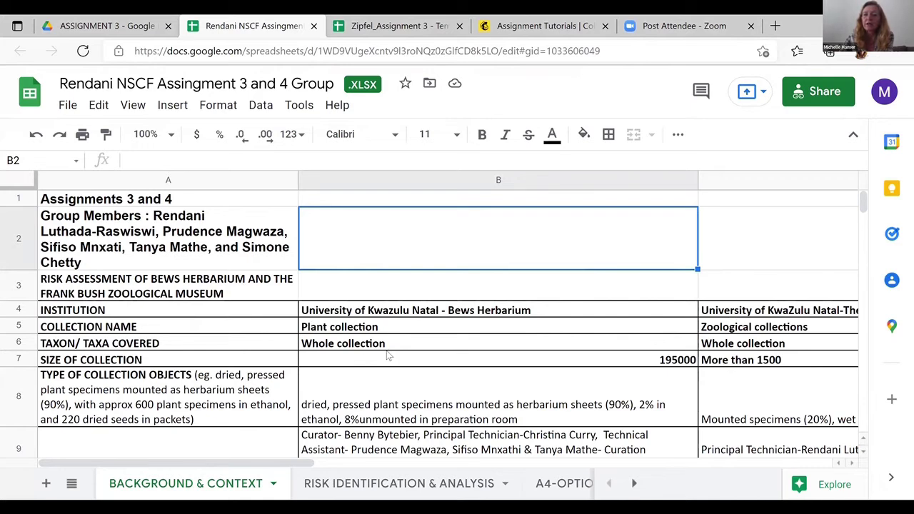
pyautogui.scroll(-2, 388, 356)
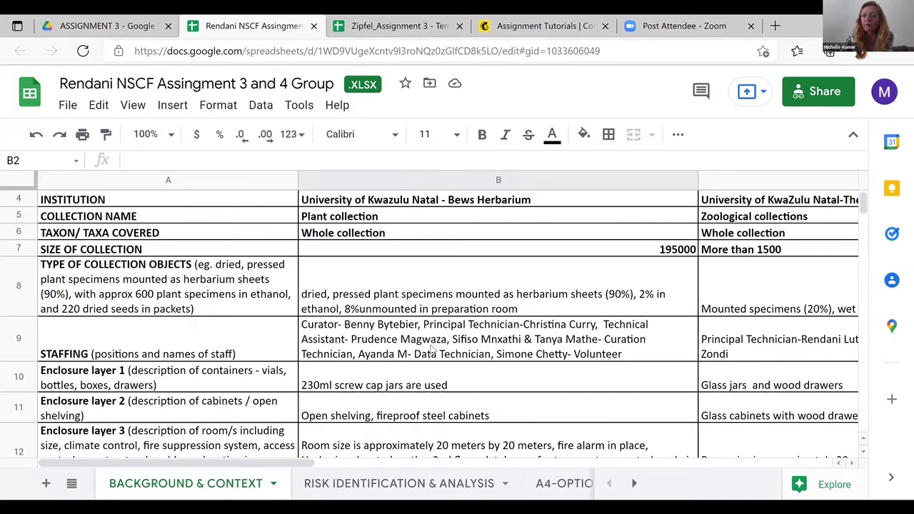
pyautogui.scroll(-2, 431, 348)
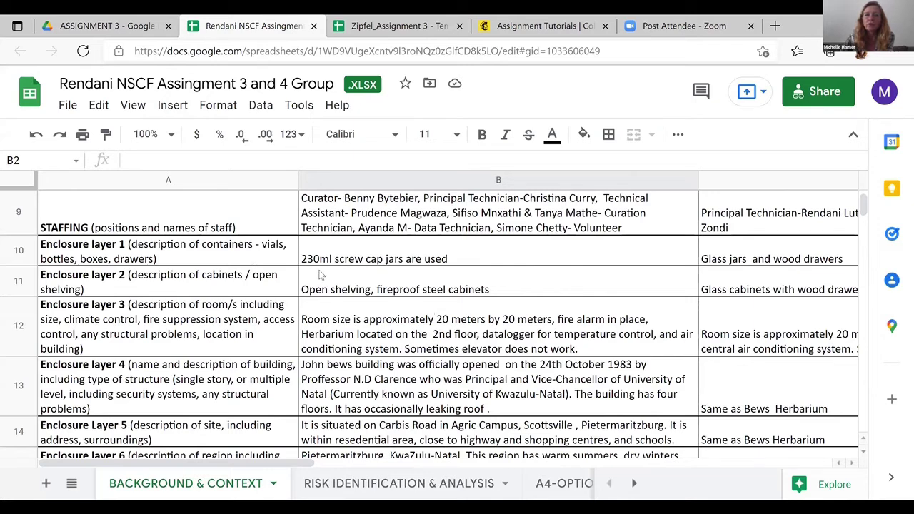
pyautogui.scroll(3, 320, 275)
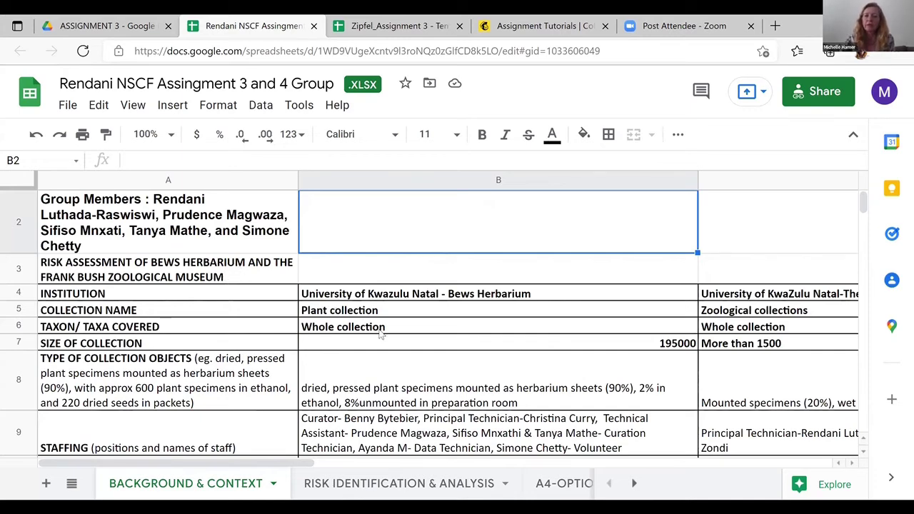
pyautogui.scroll(-3, 381, 334)
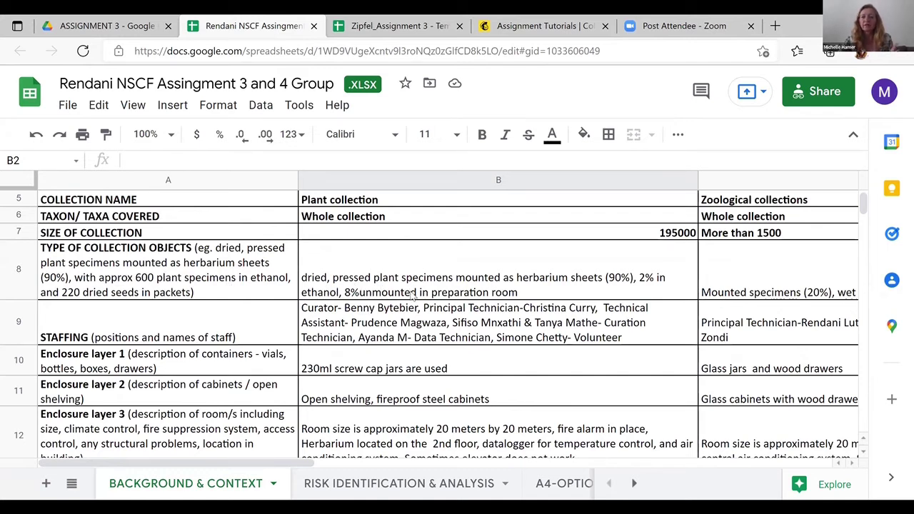
# Examine the Bews Herbarium descriptions for enclosure layers 1 to 6, from containers and cabinets to region.
pyautogui.click(405, 365)
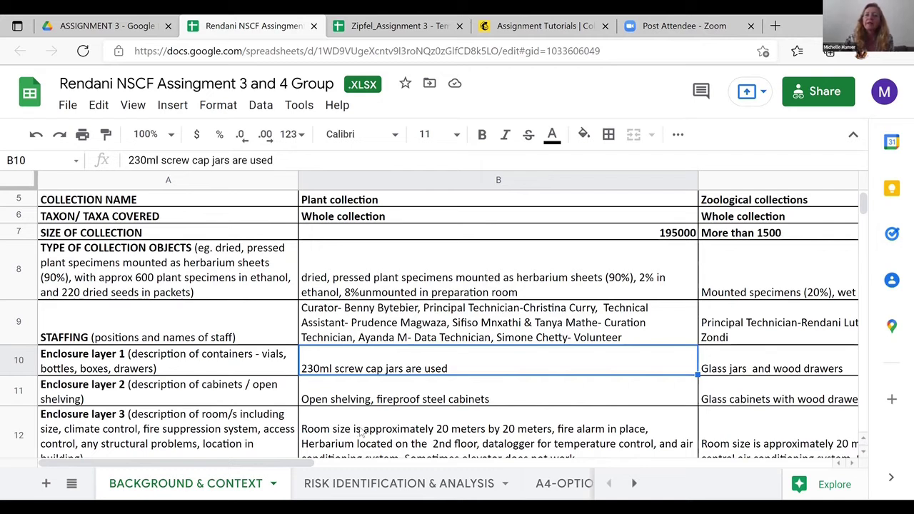
pyautogui.click(355, 390)
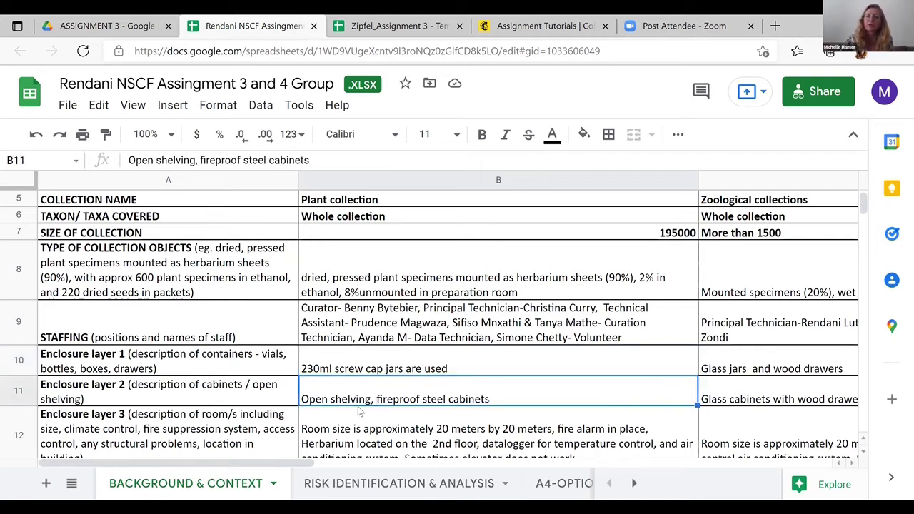
pyautogui.click(355, 424)
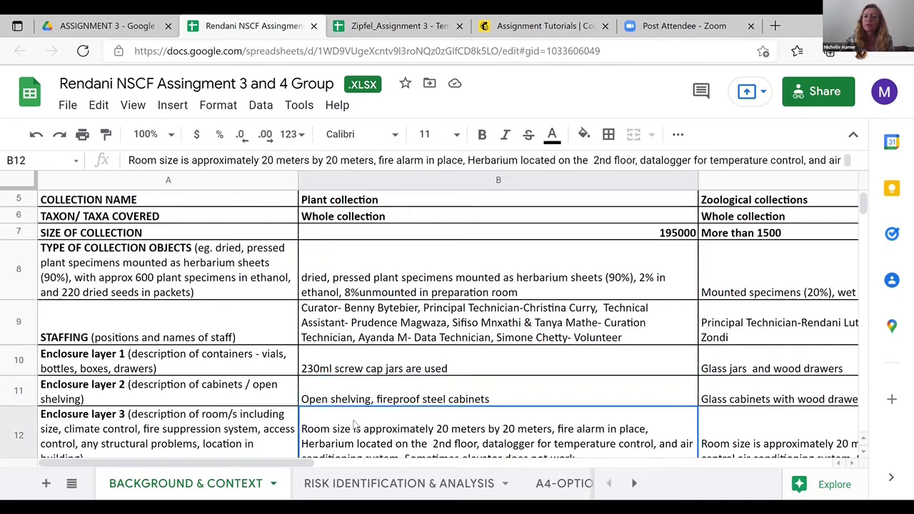
pyautogui.scroll(-2, 355, 424)
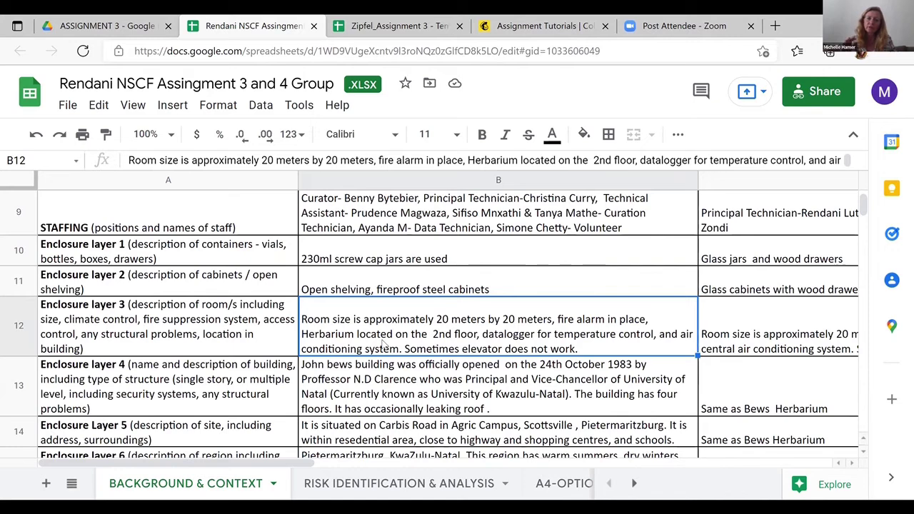
pyautogui.click(364, 397)
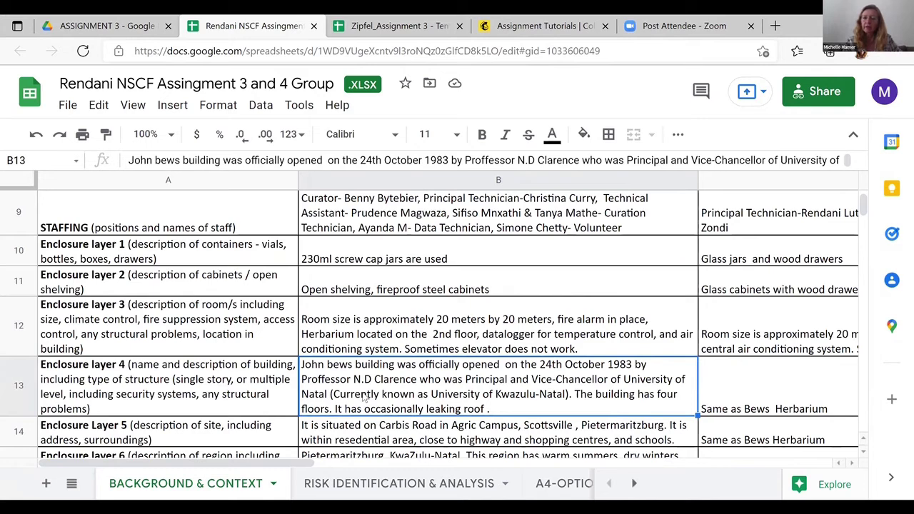
pyautogui.press('Down')
pyautogui.press('Down')
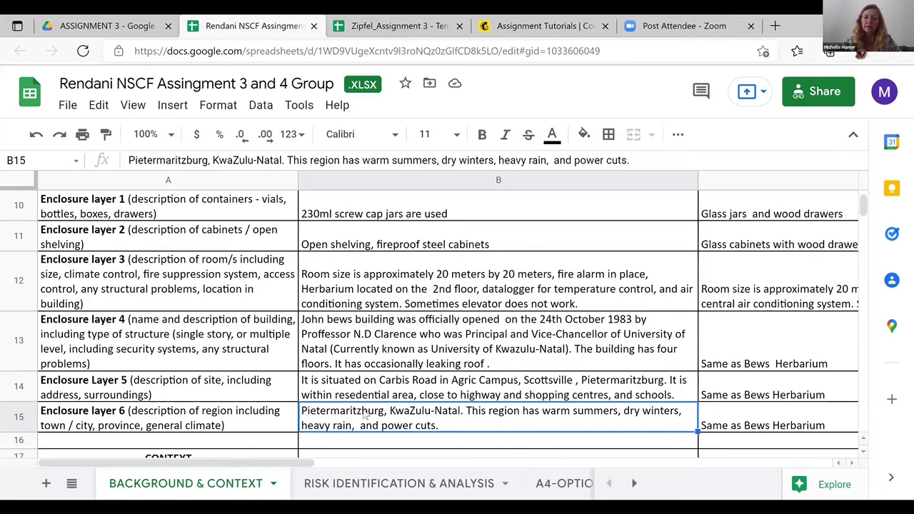
# Examine the group's financial context and political context answers for the Bews Herbarium.
pyautogui.press('Down')
pyautogui.press('Down')
pyautogui.press('Down')
pyautogui.press('Down')
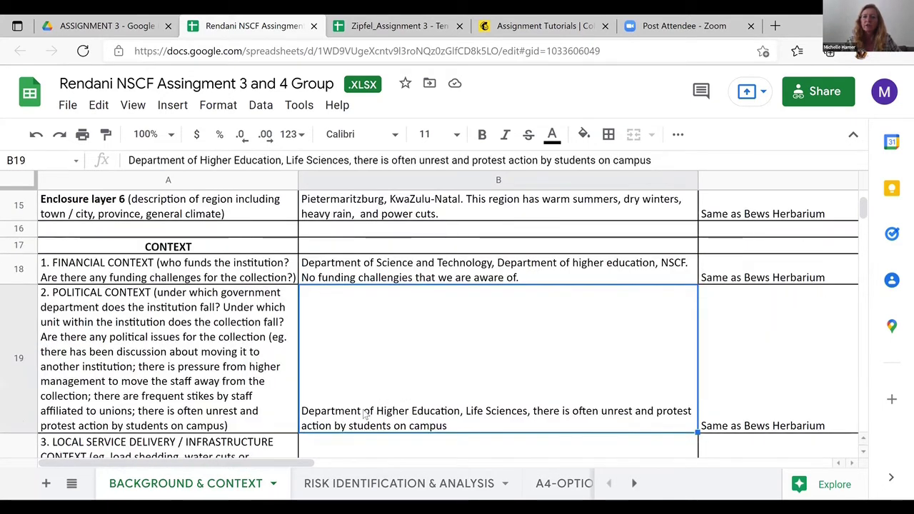
pyautogui.press('Up')
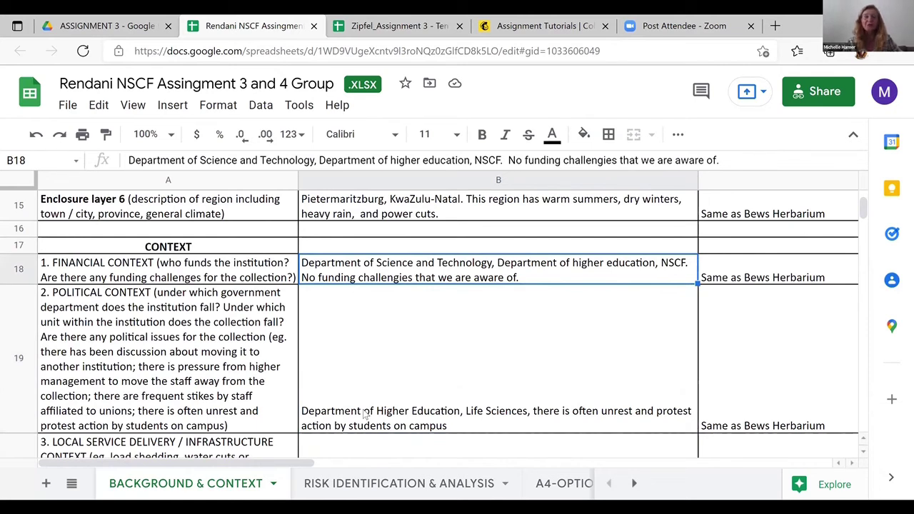
pyautogui.press('Down')
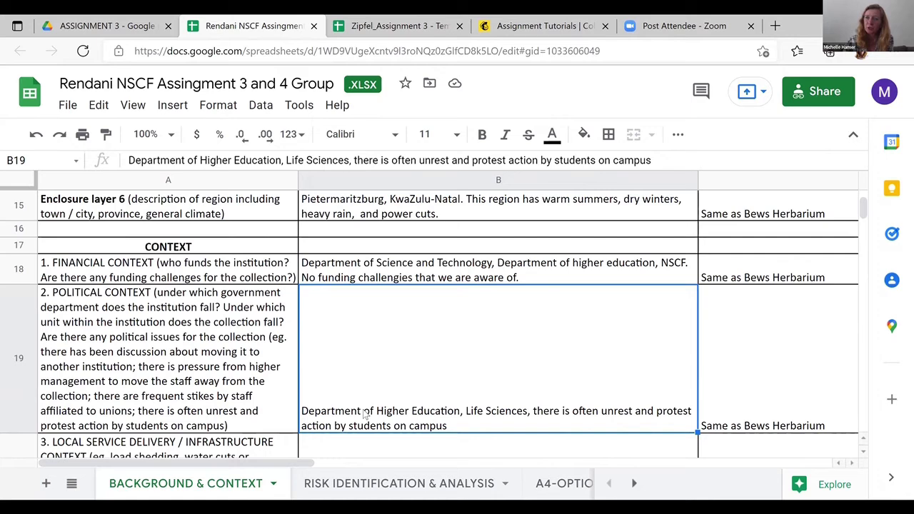
# Examine the herbarium's service delivery, legislative, administrative and environmental context answers and its use of collection entry.
pyautogui.press('Down')
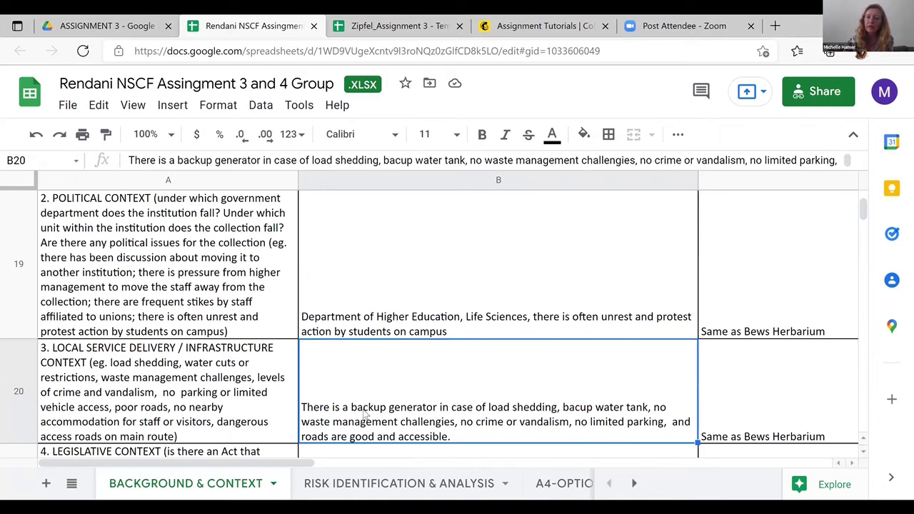
pyautogui.press('Down')
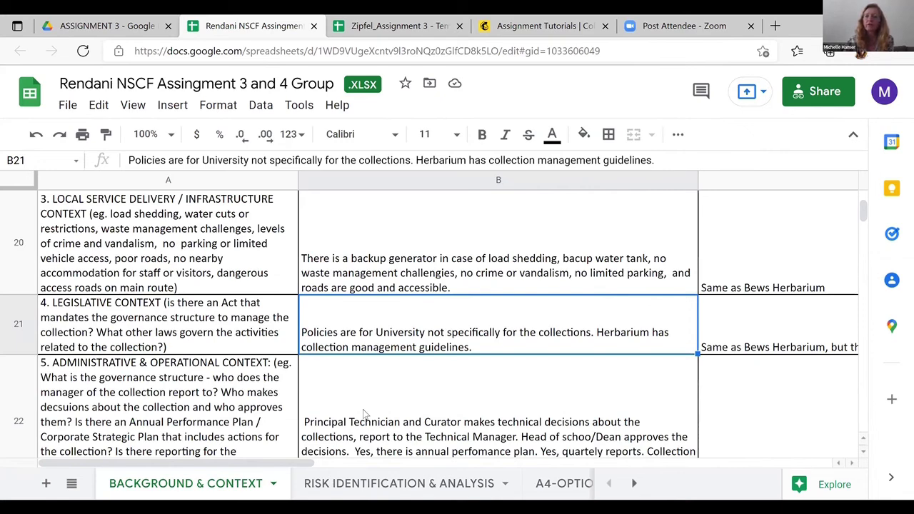
pyautogui.click(364, 413)
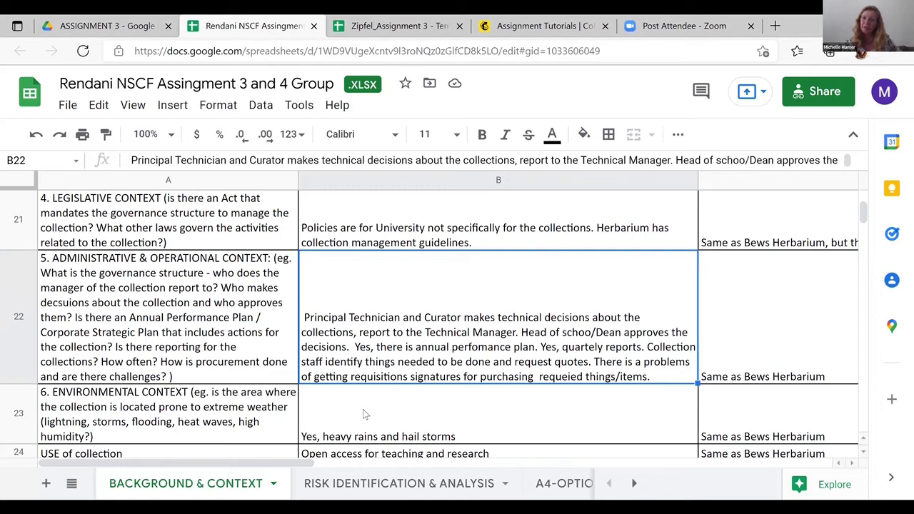
pyautogui.press('Down')
pyautogui.press('Down')
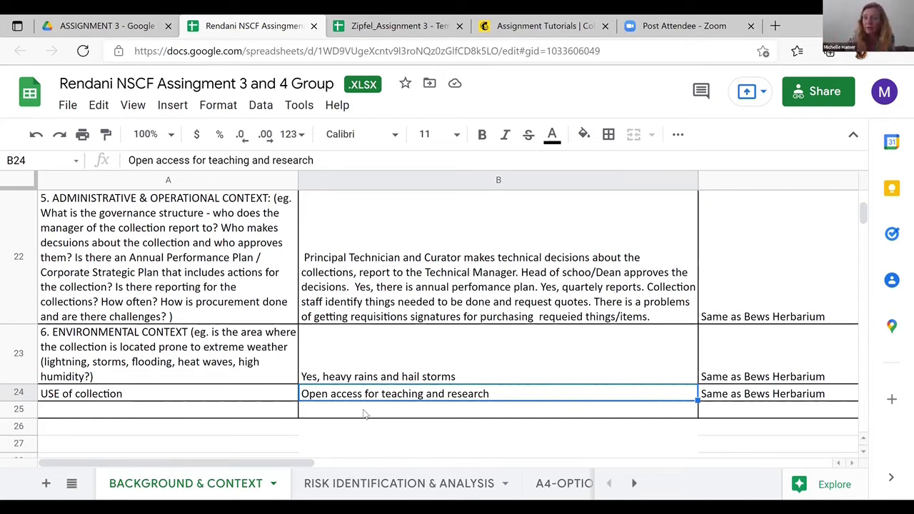
# Open the RISK IDENTIFICATION & ANALYSIS sheet and examine the physical forces risks for the container, fitting and room layers.
pyautogui.click(420, 483)
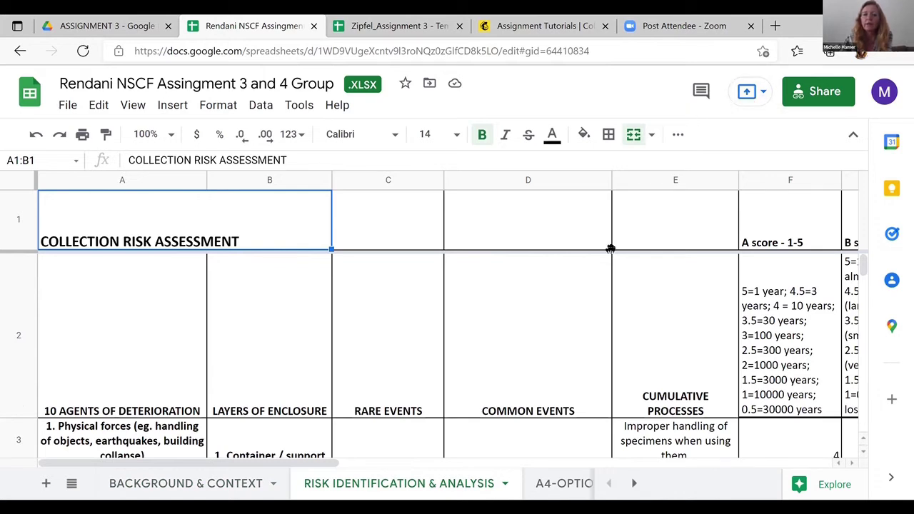
pyautogui.scroll(-2, 610, 249)
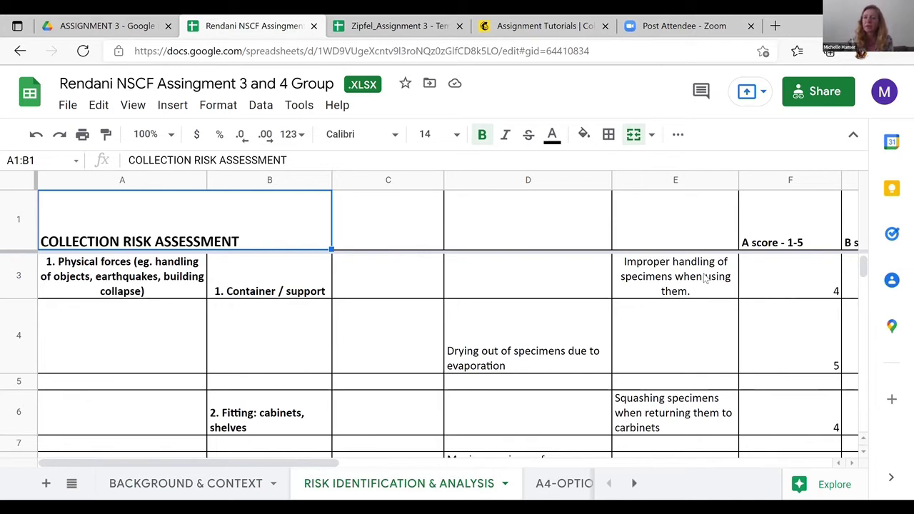
pyautogui.click(504, 345)
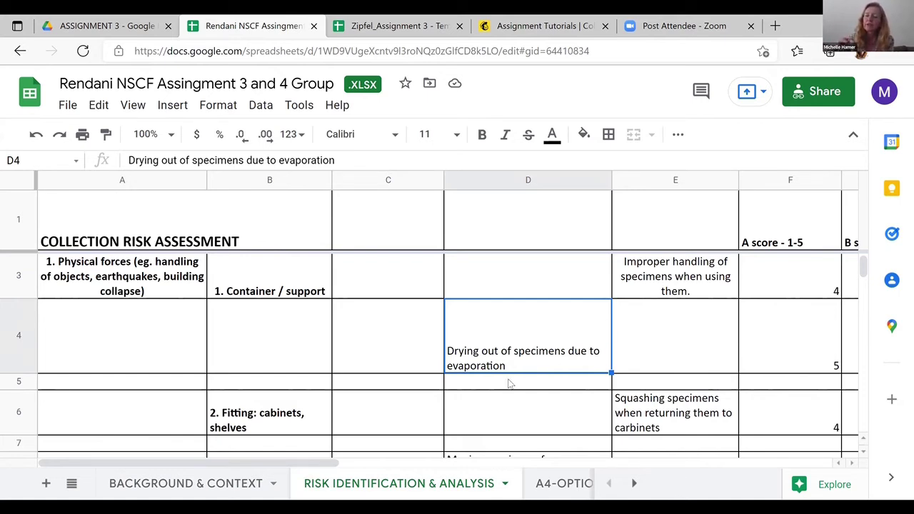
pyautogui.click(518, 419)
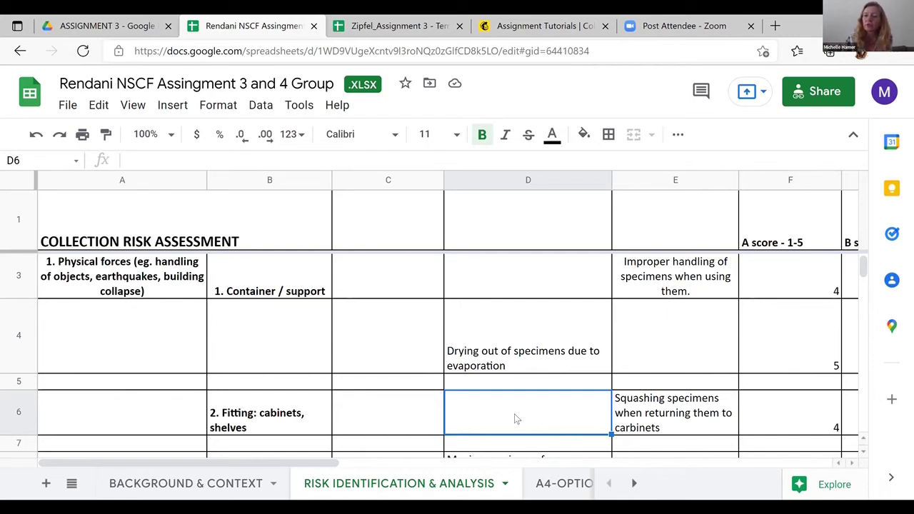
pyautogui.press('Down')
pyautogui.press('Down')
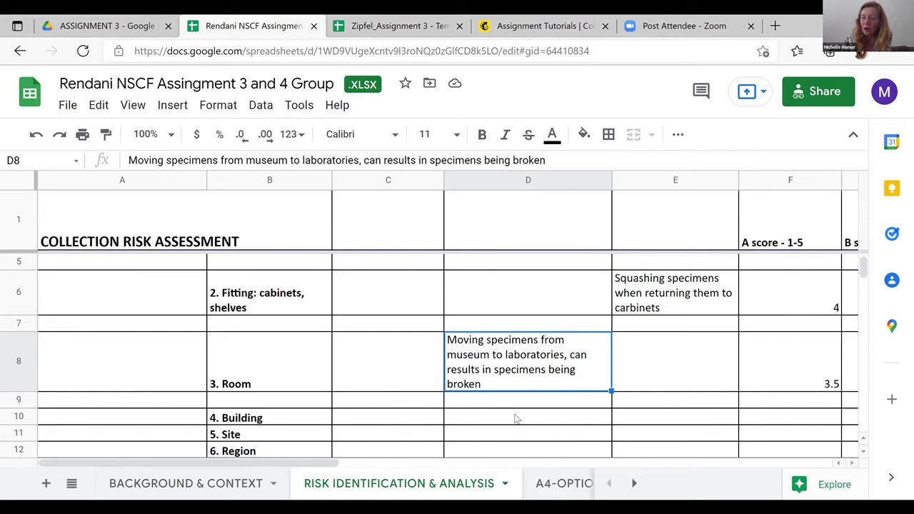
pyautogui.press('Down')
pyautogui.press('Down')
pyautogui.press('Down')
pyautogui.press('Down')
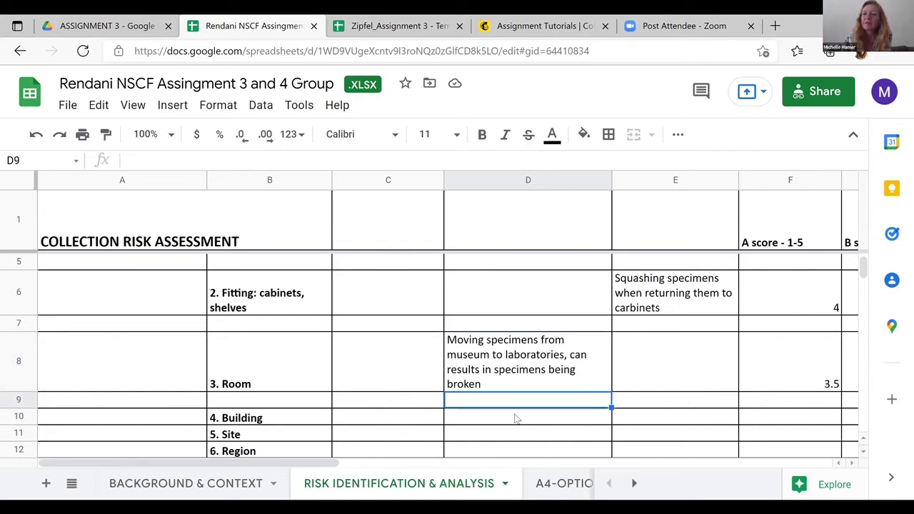
# Examine the group's fire and water risks across the fitting, room and building layers.
pyautogui.press('Down')
pyautogui.press('Down')
pyautogui.press('Down')
pyautogui.press('Down')
pyautogui.press('Down')
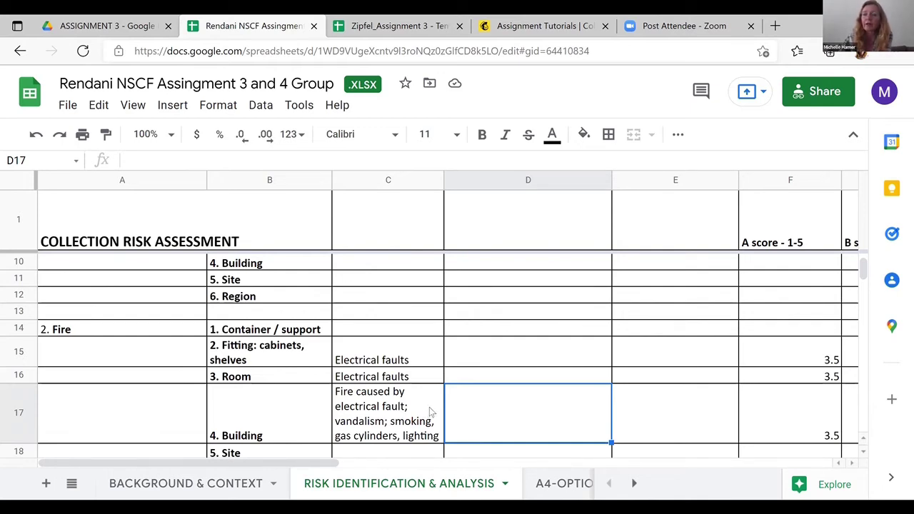
pyautogui.scroll(-2, 431, 412)
pyautogui.scroll(-2, 429, 407)
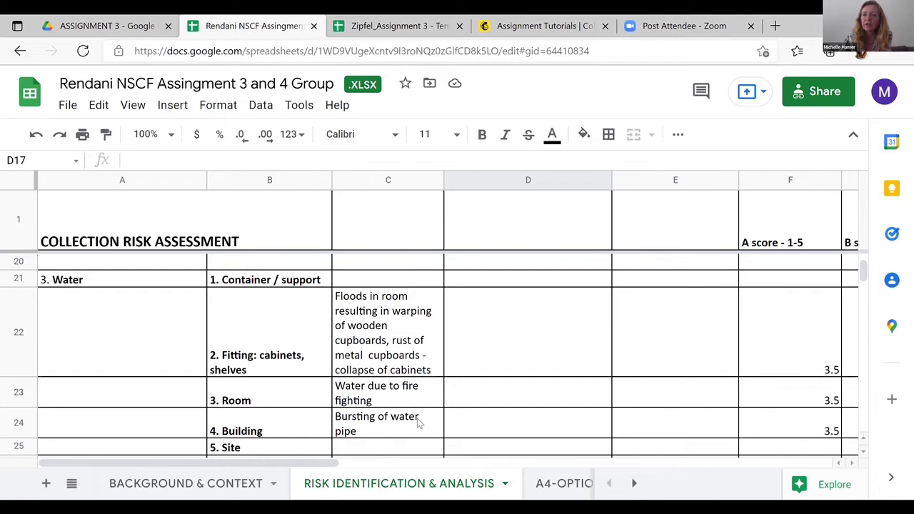
# Examine the group's cumulative pest risks for the room and building layers.
pyautogui.scroll(-3, 419, 422)
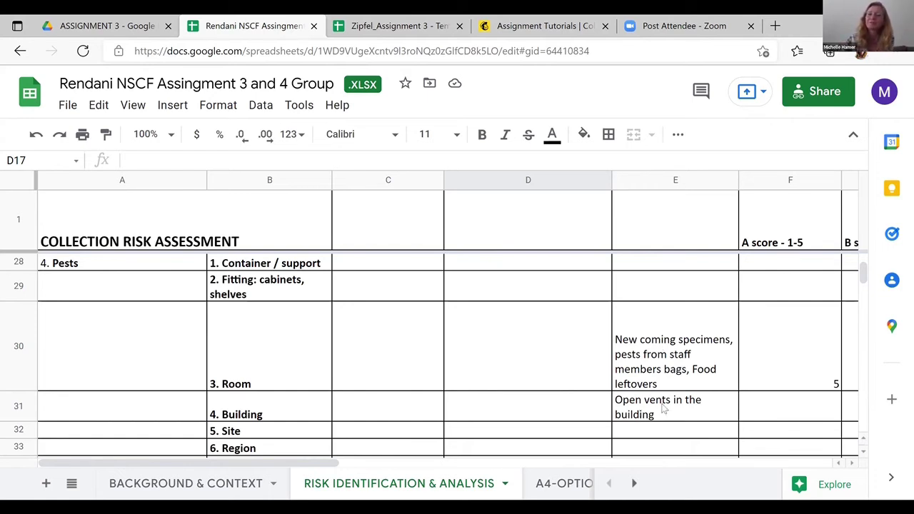
pyautogui.press('Down')
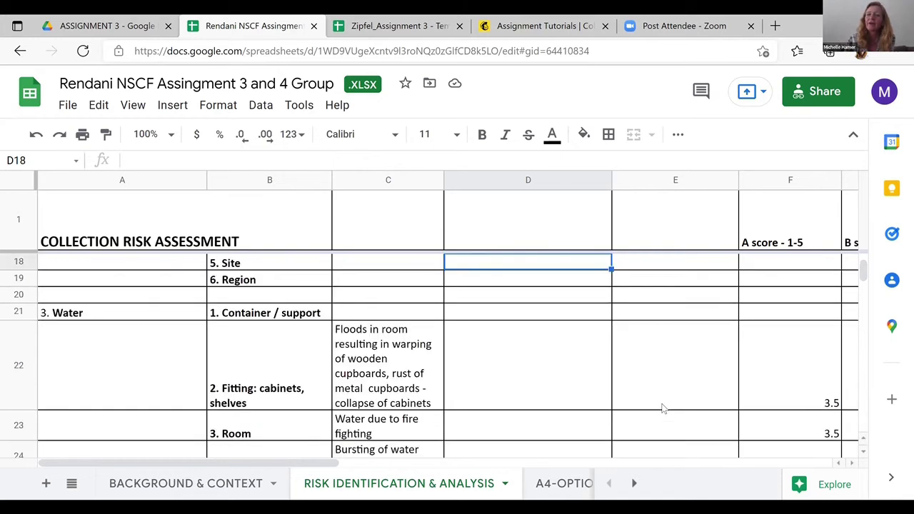
pyautogui.press('Down')
pyautogui.press('Down')
pyautogui.press('Down')
pyautogui.press('Down')
pyautogui.press('Down')
pyautogui.press('Down')
pyautogui.press('Down')
pyautogui.press('Down')
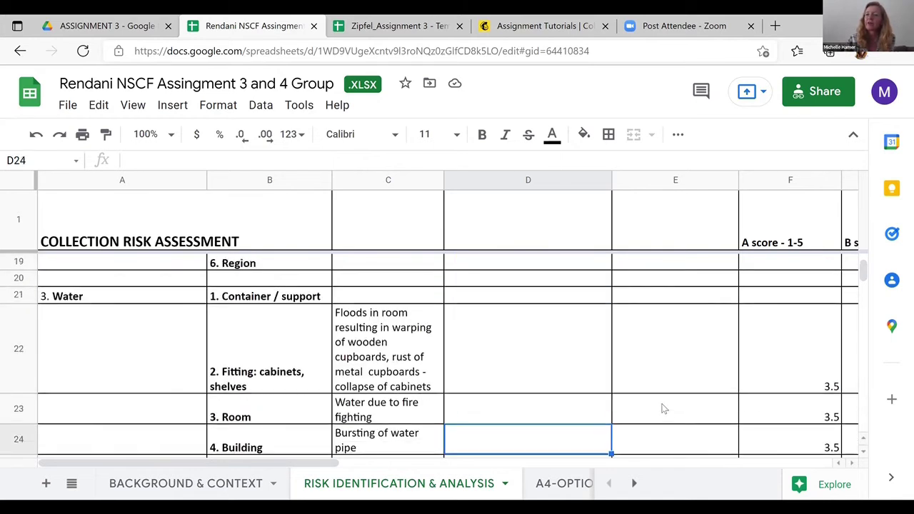
pyautogui.press('Down')
pyautogui.press('Down')
pyautogui.press('Down')
pyautogui.press('Down')
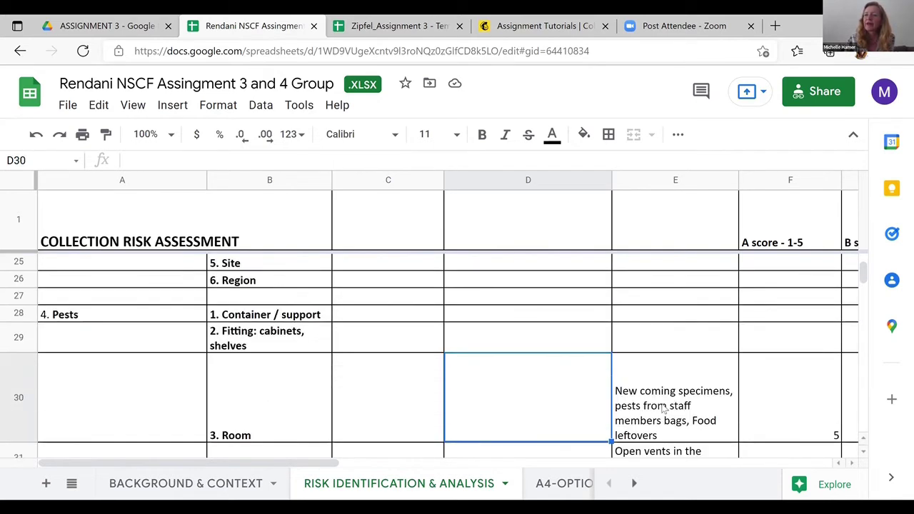
pyautogui.press('Down')
pyautogui.press('Down')
pyautogui.press('Up')
pyautogui.press('Up')
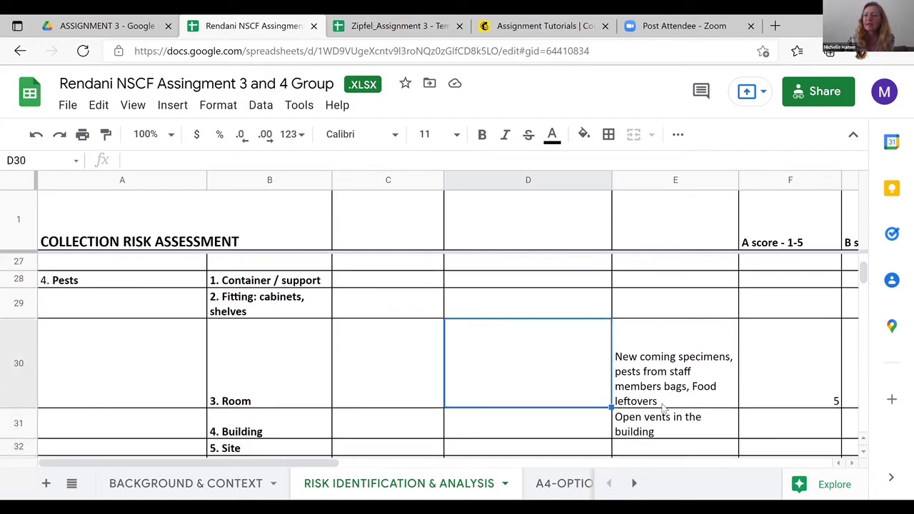
# Examine the A, B and C scores and the magnitude of the room-layer pest risk.
pyautogui.press('Right')
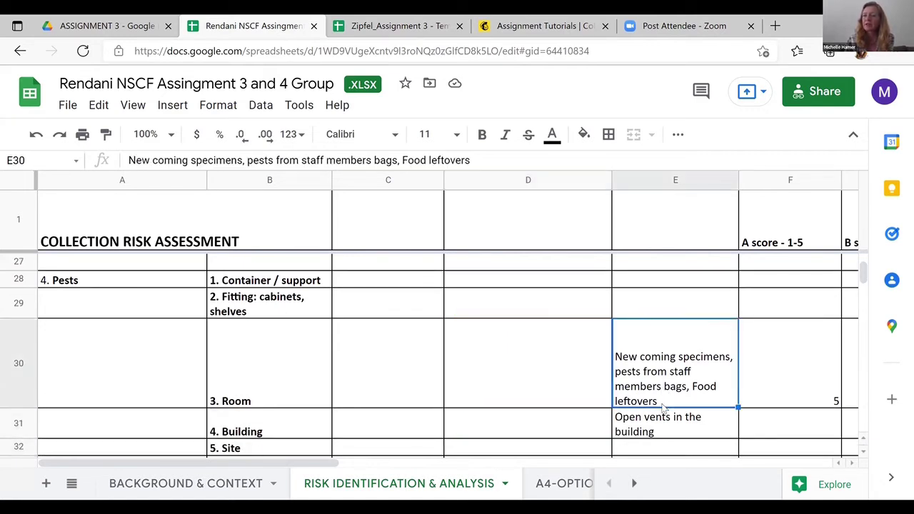
pyautogui.press('Tab')
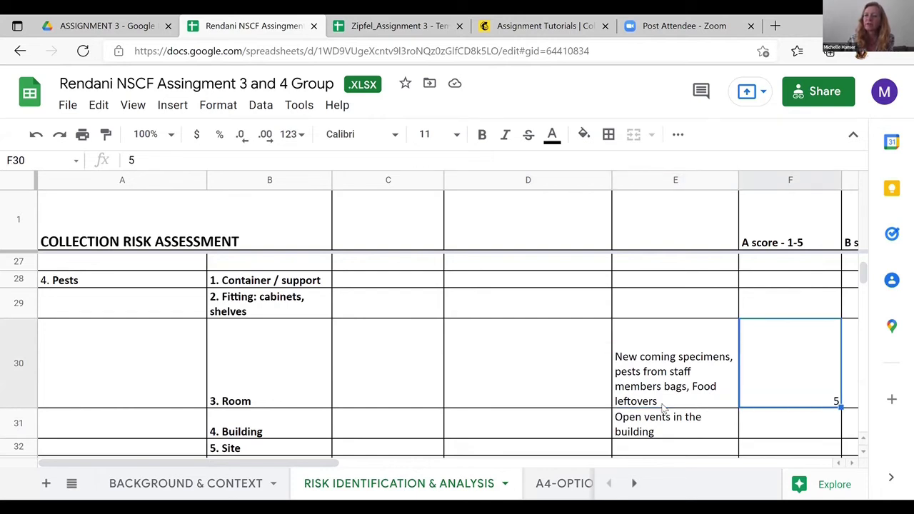
pyautogui.press('Tab')
pyautogui.press('Tab')
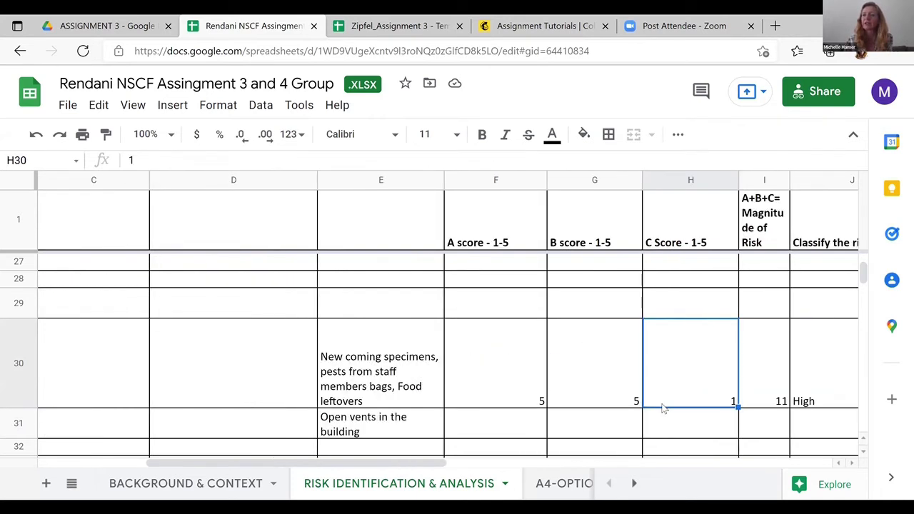
pyautogui.press('Tab')
# Return to the start of the risk list and examine the scores, magnitudes and classifications of the physical forces risks.
pyautogui.press('Up')
pyautogui.press('Up')
pyautogui.press('Up')
pyautogui.press('Up')
pyautogui.press('Up')
pyautogui.press('Up')
pyautogui.press('Up')
pyautogui.press('Up')
pyautogui.press('Up')
pyautogui.press('Up')
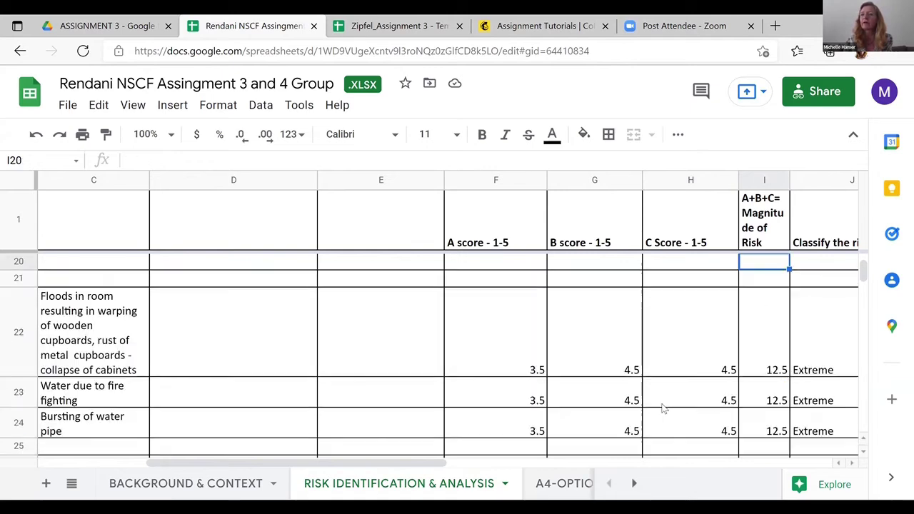
pyautogui.press('Up')
pyautogui.press('Up')
pyautogui.press('Up')
pyautogui.press('Up')
pyautogui.press('Up')
pyautogui.press('Up')
pyautogui.press('Up')
pyautogui.press('Up')
pyautogui.press('Up')
pyautogui.press('Up')
pyautogui.press('Up')
pyautogui.press('Up')
pyautogui.press('Up')
pyautogui.press('Up')
pyautogui.press('Up')
pyautogui.press('Up')
pyautogui.press('Up')
pyautogui.press('Up')
pyautogui.press('Up')
pyautogui.press('Down')
pyautogui.press('Down')
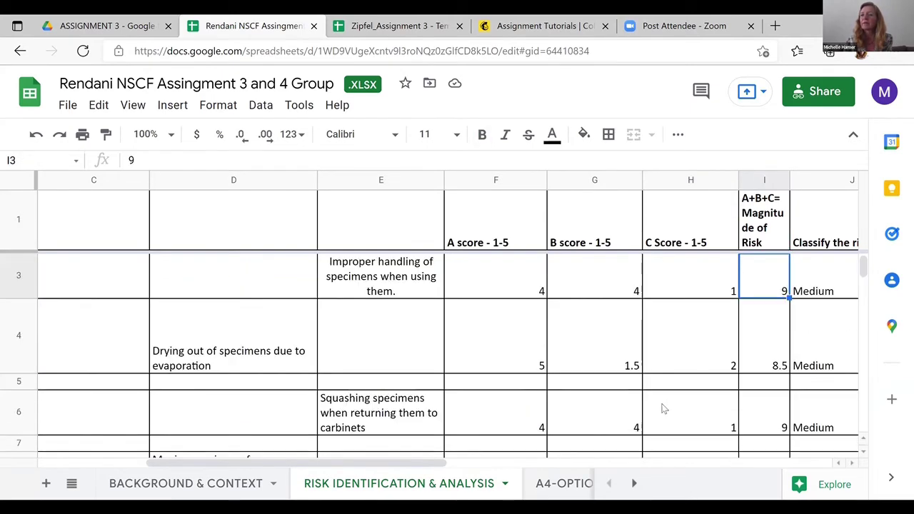
pyautogui.press('Down')
pyautogui.press('Down')
pyautogui.press('Down')
pyautogui.press('Down')
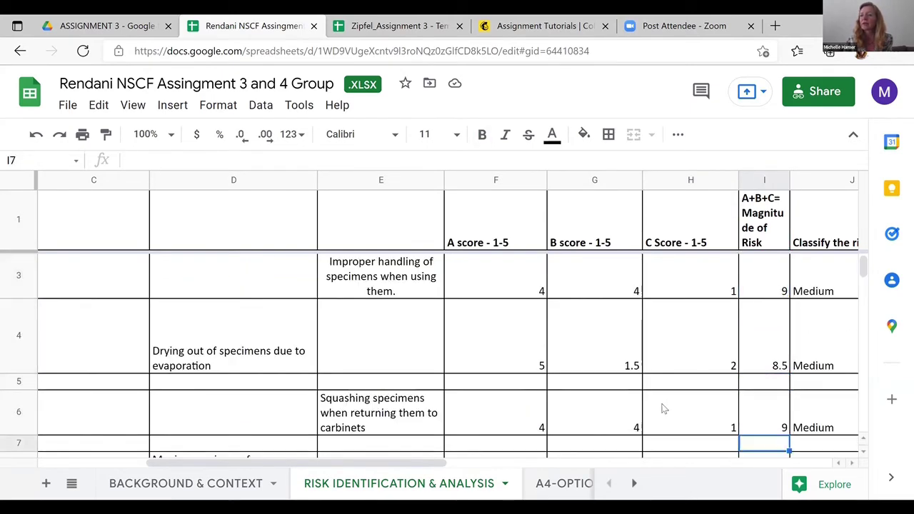
pyautogui.press('Down')
pyautogui.press('Down')
pyautogui.press('Down')
pyautogui.press('Down')
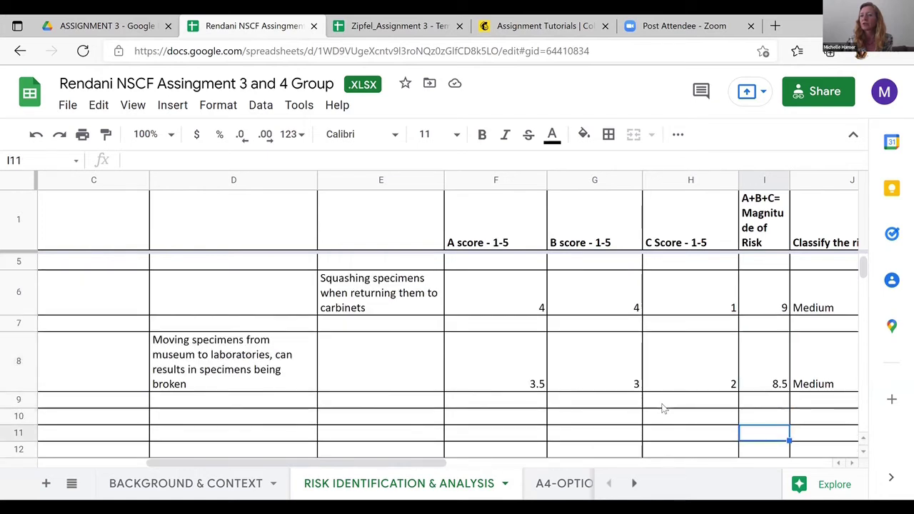
# Examine the magnitude scores and classifications of the fire risks in rows 15 to 17.
pyautogui.press('Down')
pyautogui.press('Down')
pyautogui.press('Down')
pyautogui.press('Down')
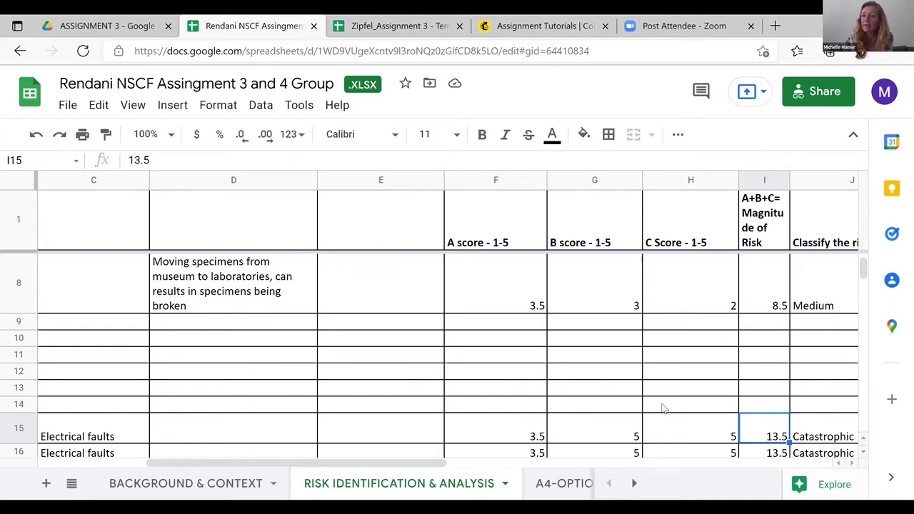
pyautogui.press('Right')
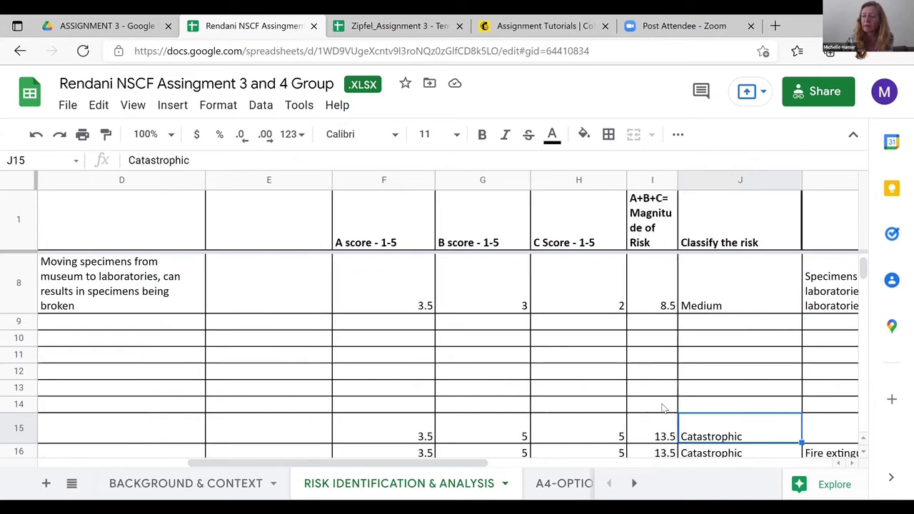
pyautogui.press('Left')
pyautogui.press('Down')
pyautogui.press('Down')
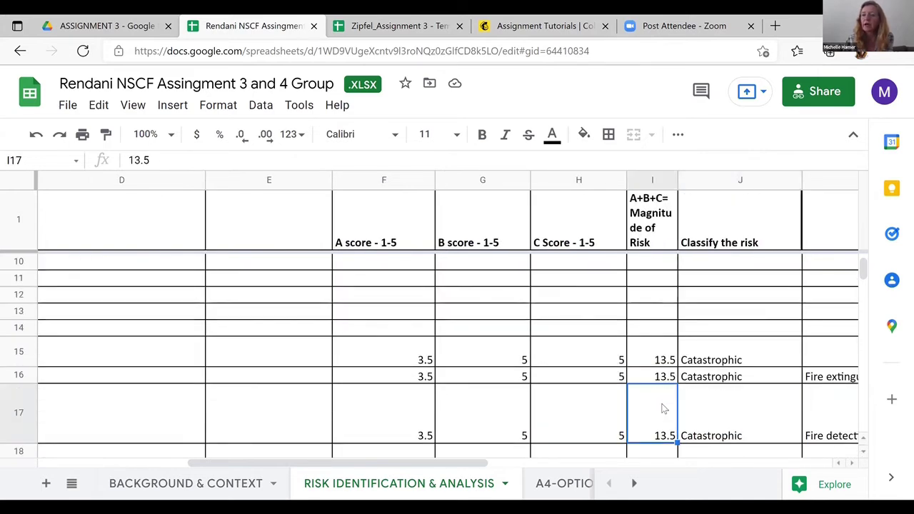
pyautogui.press('Down')
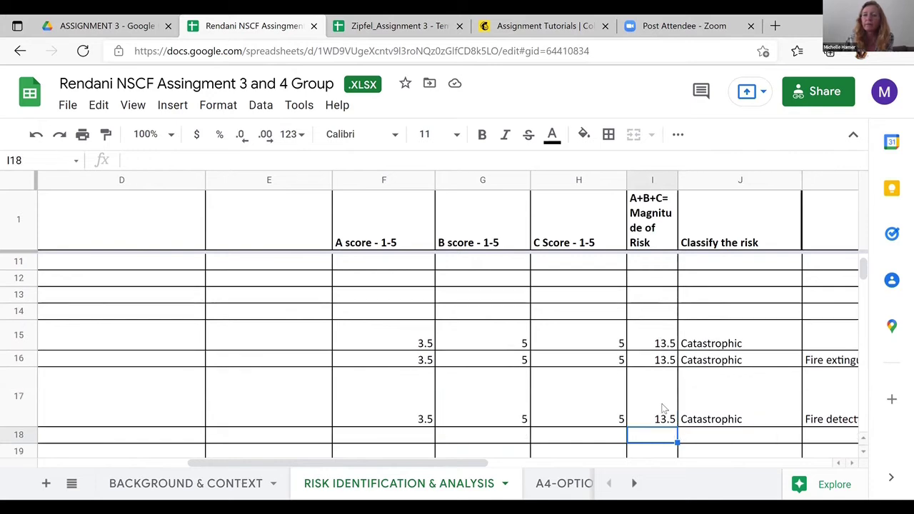
# Examine the water risks for the fitting, room and building layers together with their scores, magnitudes and classifications.
pyautogui.press('Down')
pyautogui.press('Down')
pyautogui.press('Down')
pyautogui.press('Down')
pyautogui.press('Down')
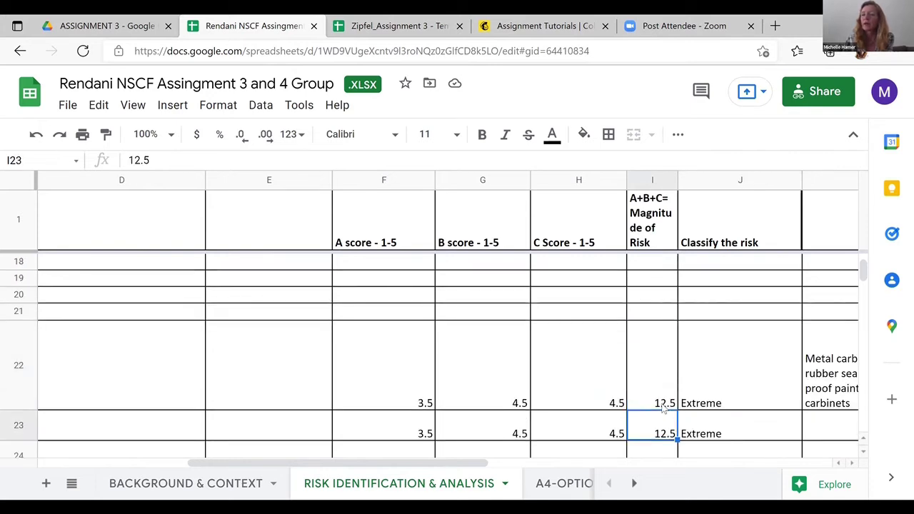
pyautogui.press('Up')
pyautogui.press('Left')
pyautogui.press('Left')
pyautogui.press('Left')
pyautogui.press('Left')
pyautogui.press('Left')
pyautogui.press('Left')
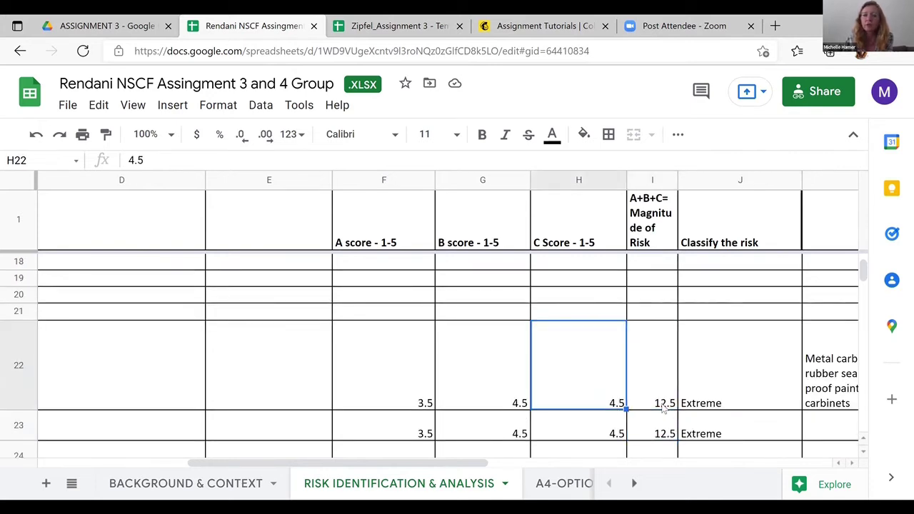
pyautogui.press('Left')
pyautogui.press('Left')
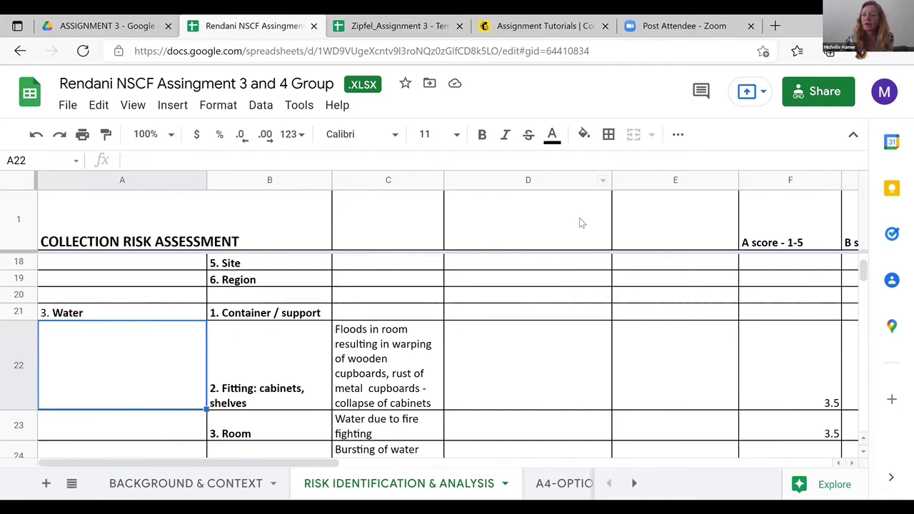
pyautogui.click(799, 397)
pyautogui.press('Right')
pyautogui.press('Right')
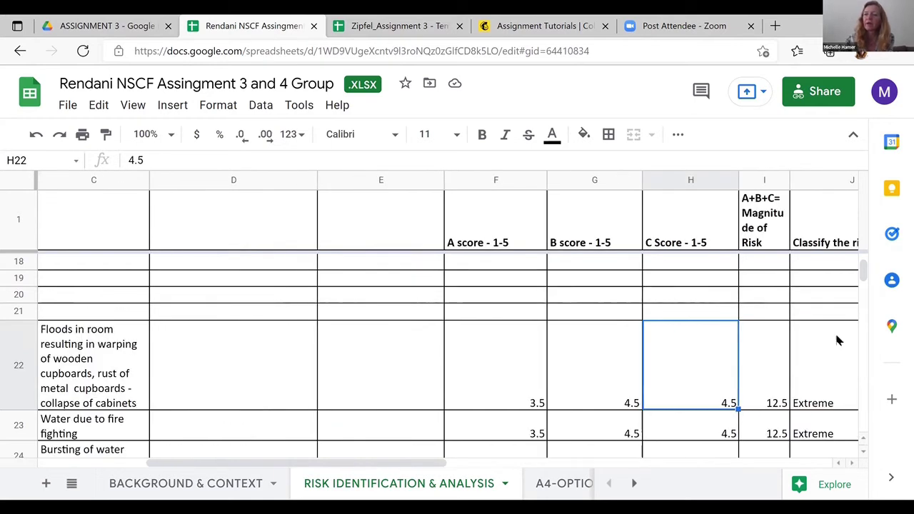
pyautogui.click(771, 391)
pyautogui.press('Down')
pyautogui.press('Down')
pyautogui.press('Down')
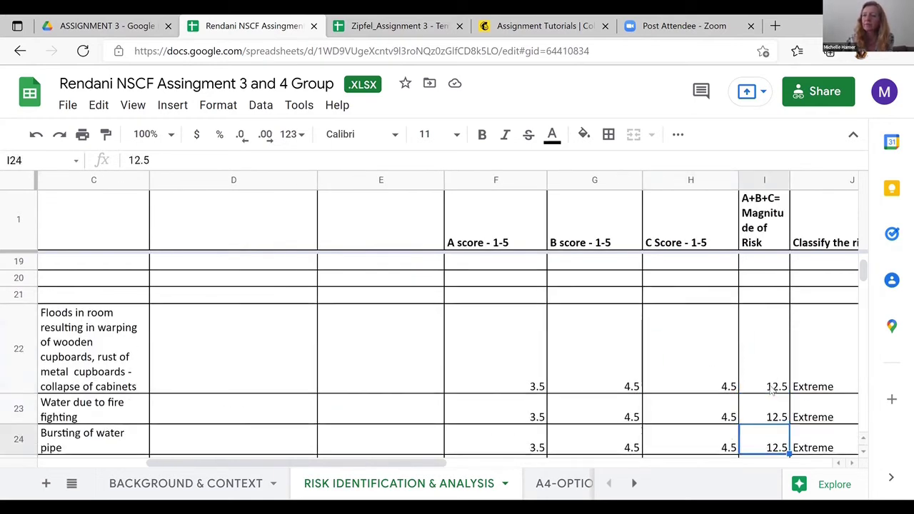
# Compare the magnitude and classification entries of the pest risks for the room and building layers.
pyautogui.press('Down')
pyautogui.press('Down')
pyautogui.press('Down')
pyautogui.press('Down')
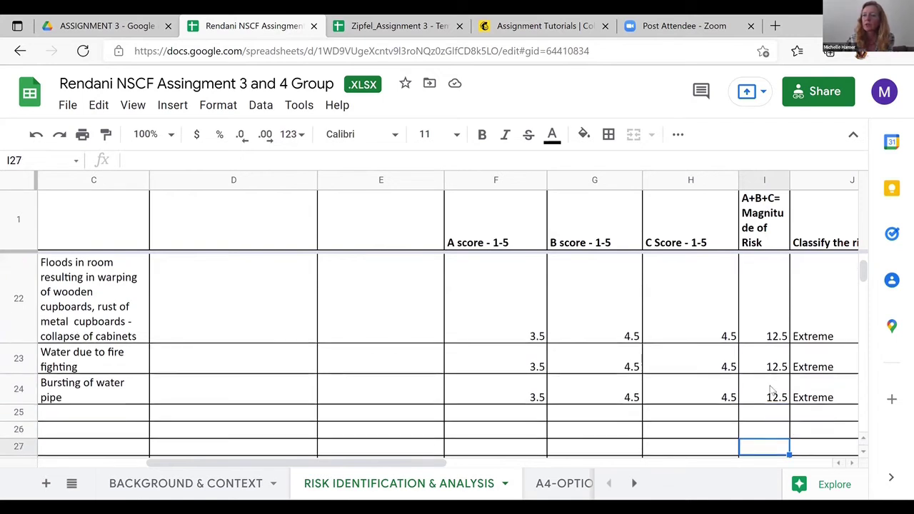
pyautogui.press('Down')
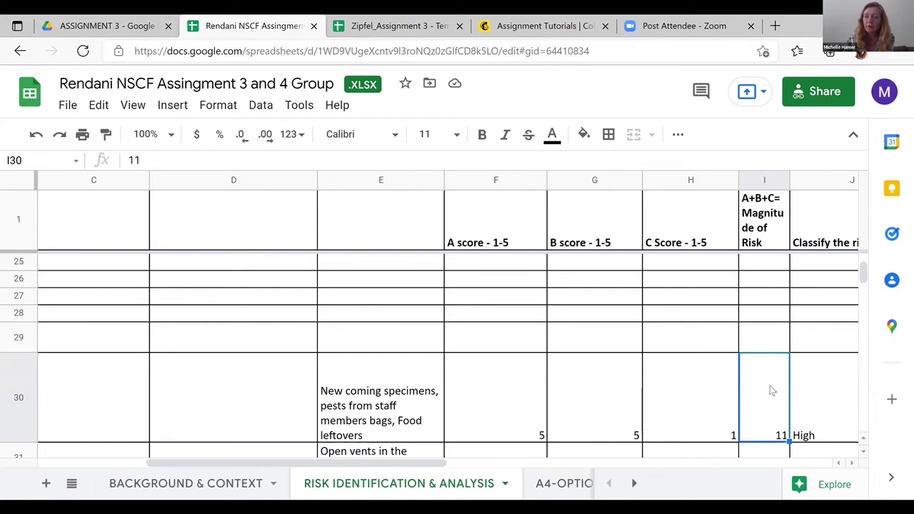
pyautogui.press('Down')
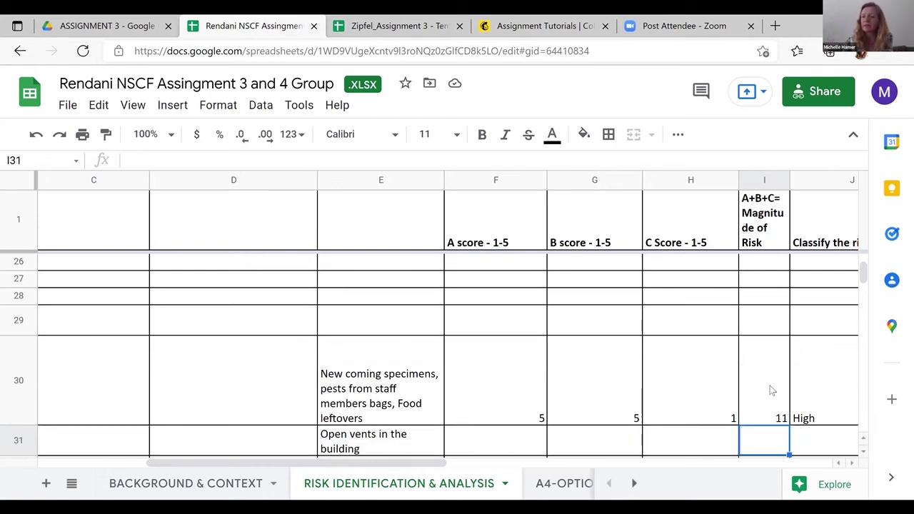
pyautogui.press('Down')
pyautogui.press('Down')
pyautogui.press('Down')
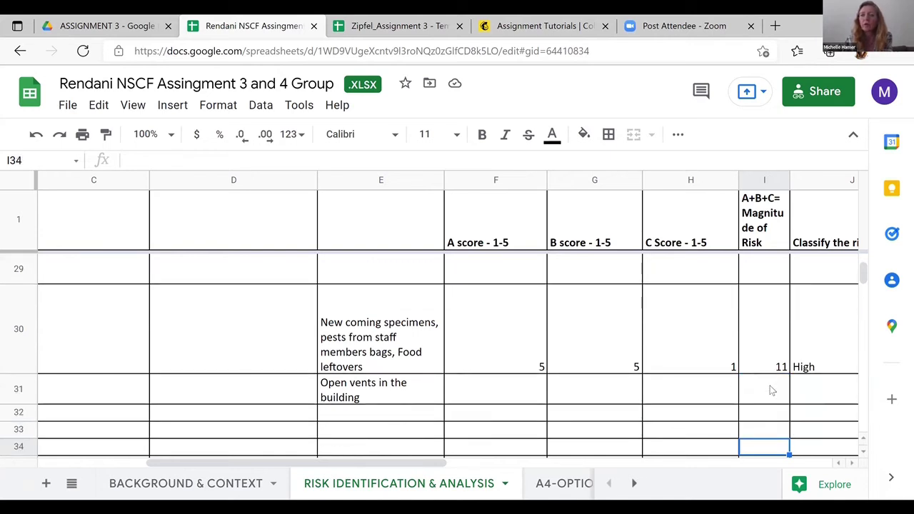
# Examine the incorrect temperature risks for the room and building layers, including their scores, magnitudes and classifications.
pyautogui.press('Down')
pyautogui.press('Down')
pyautogui.press('Down')
pyautogui.press('Left')
pyautogui.press('Left')
pyautogui.press('Left')
pyautogui.press('Left')
pyautogui.press('Left')
pyautogui.press('Left')
pyautogui.press('Left')
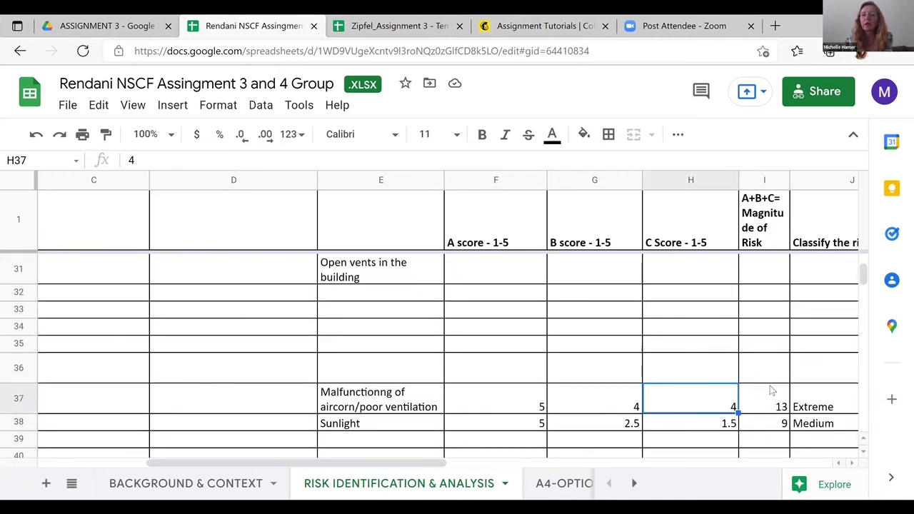
pyautogui.press('Left')
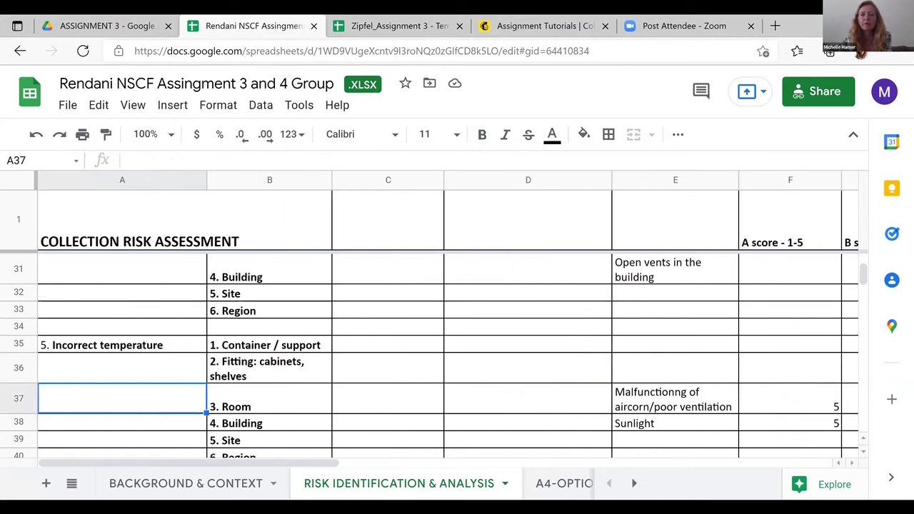
pyautogui.click(696, 407)
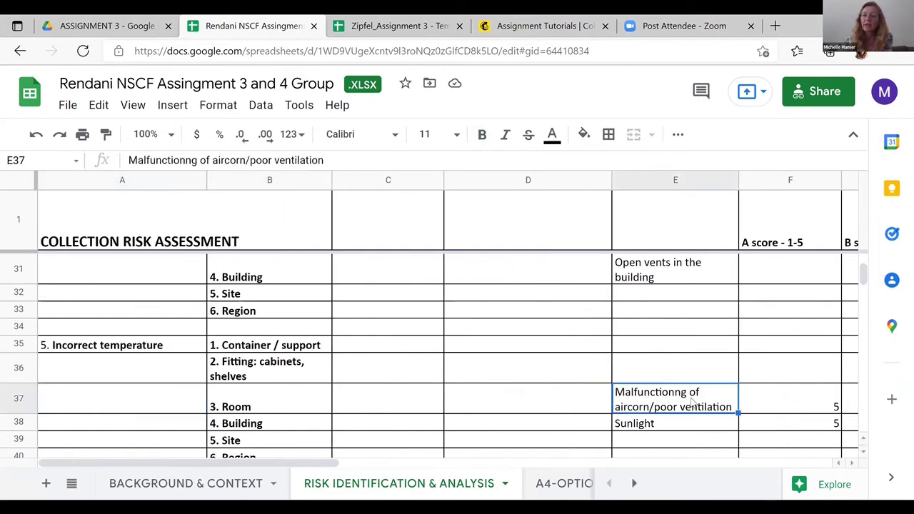
pyautogui.press('Right')
pyautogui.press('Right')
pyautogui.press('Right')
pyautogui.press('Right')
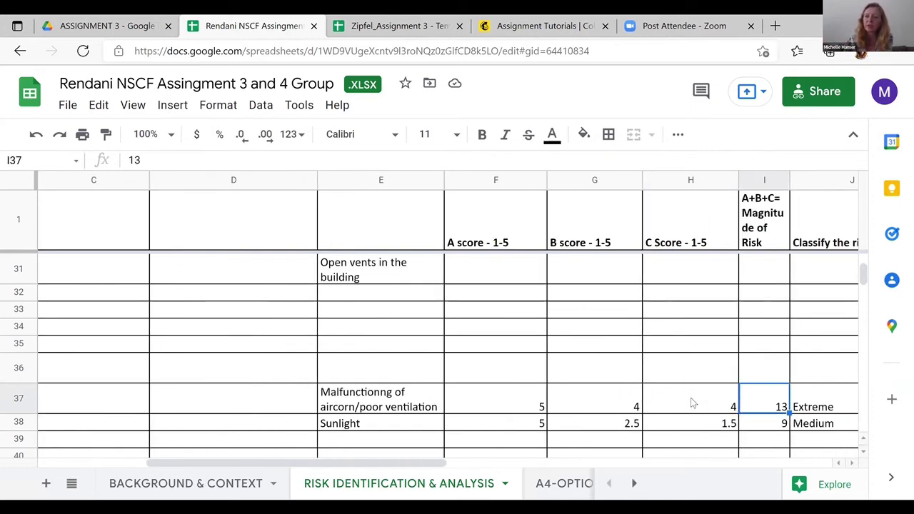
pyautogui.press('Down')
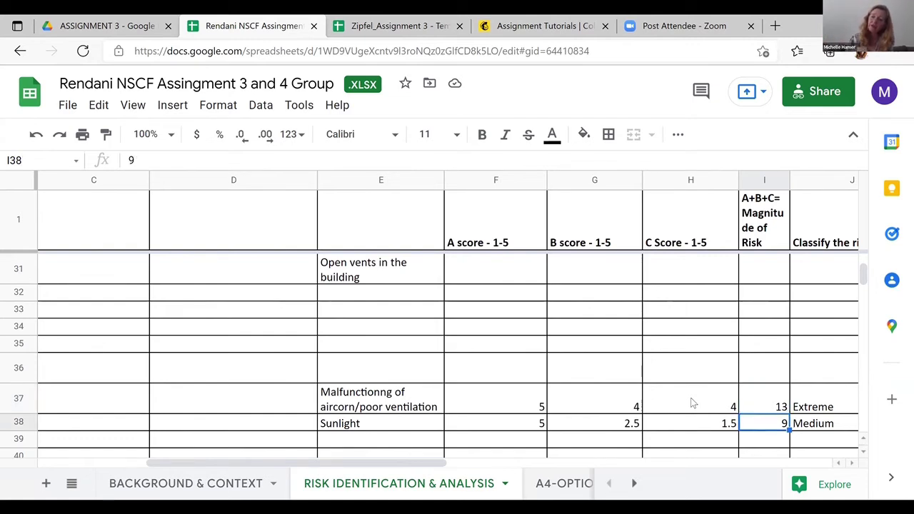
# Check the rows below the incorrect temperature section for further scored risks.
pyautogui.press('Down')
pyautogui.press('Down')
pyautogui.press('Down')
pyautogui.press('Down')
pyautogui.press('Down')
pyautogui.press('Down')
pyautogui.press('Down')
pyautogui.press('Down')
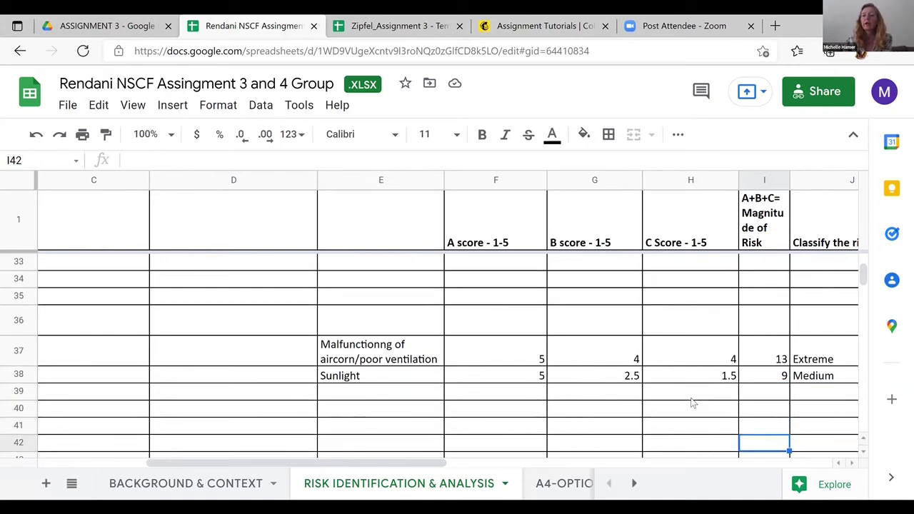
pyautogui.press('Down')
pyautogui.press('Down')
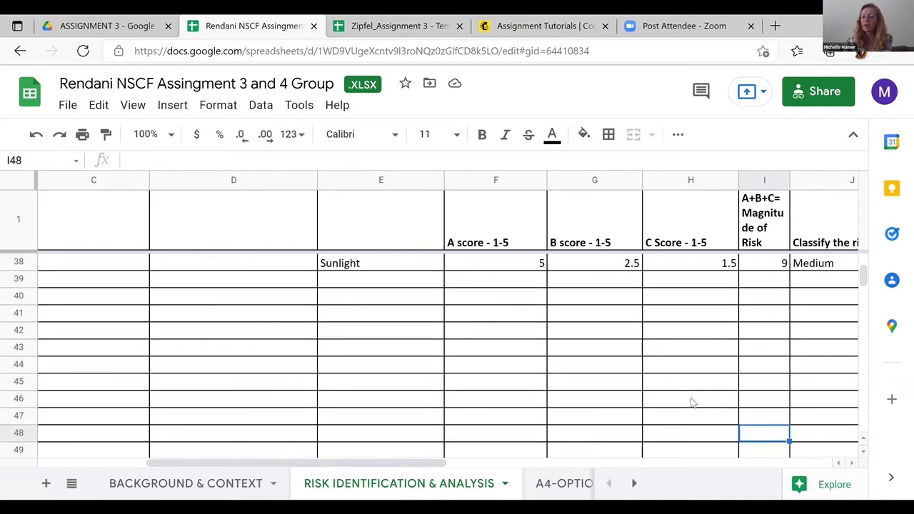
# Go back up the risk list and revisit the scores and classifications of the fire risks.
pyautogui.press('Up')
pyautogui.press('Up')
pyautogui.press('Up')
pyautogui.press('Up')
pyautogui.press('Up')
pyautogui.press('Up')
pyautogui.press('Up')
pyautogui.press('Up')
pyautogui.press('Up')
pyautogui.press('Up')
pyautogui.press('Up')
pyautogui.press('Up')
pyautogui.press('Up')
pyautogui.press('Up')
pyautogui.press('Up')
pyautogui.press('Up')
pyautogui.press('Up')
pyautogui.press('Up')
pyautogui.press('Up')
pyautogui.press('Up')
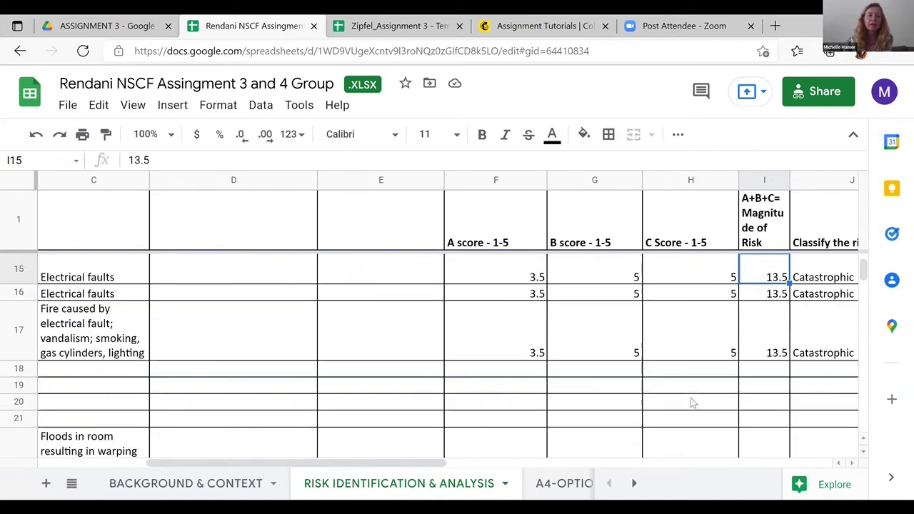
pyautogui.press('Up')
pyautogui.press('Up')
pyautogui.press('Up')
pyautogui.press('Up')
pyautogui.press('Up')
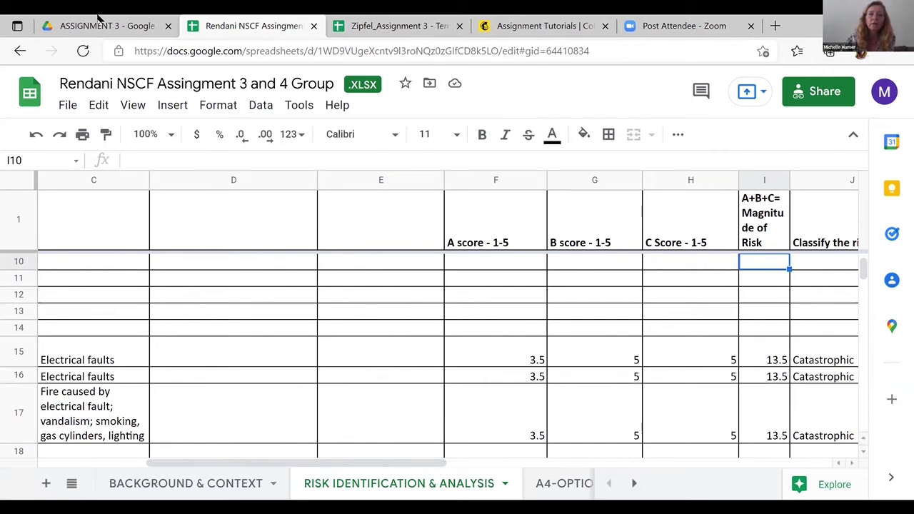
pyautogui.click(304, 297)
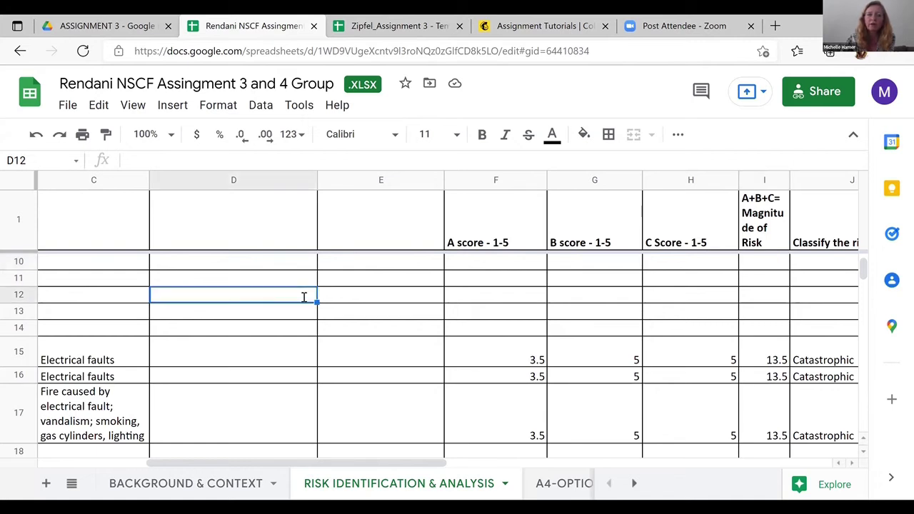
pyautogui.click(211, 343)
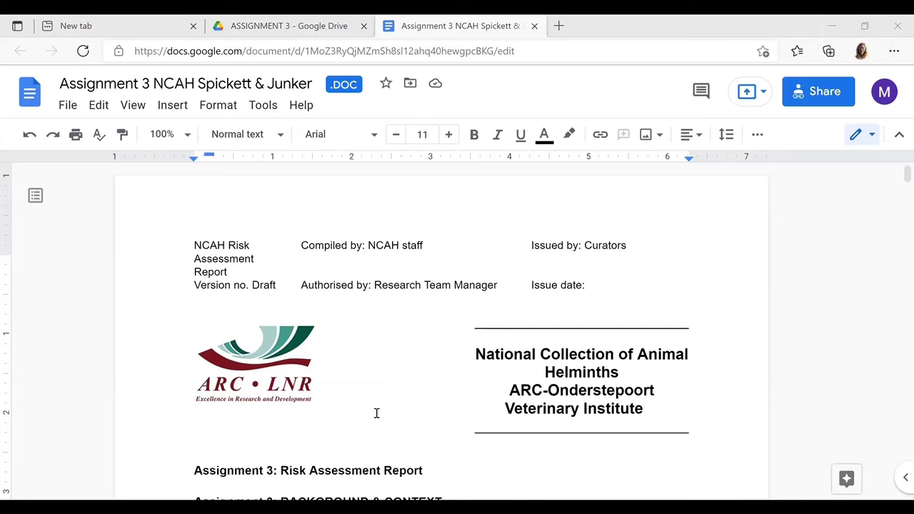
# Examine the institution, collection, taxa, size, object type and staffing entries in the NCAH report's background and context table.
pyautogui.scroll(-2, 376, 413)
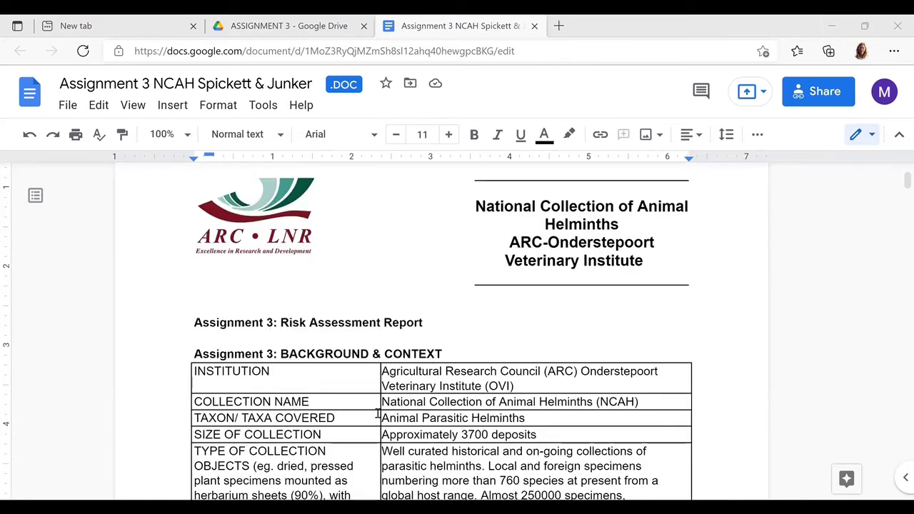
pyautogui.scroll(-1, 378, 413)
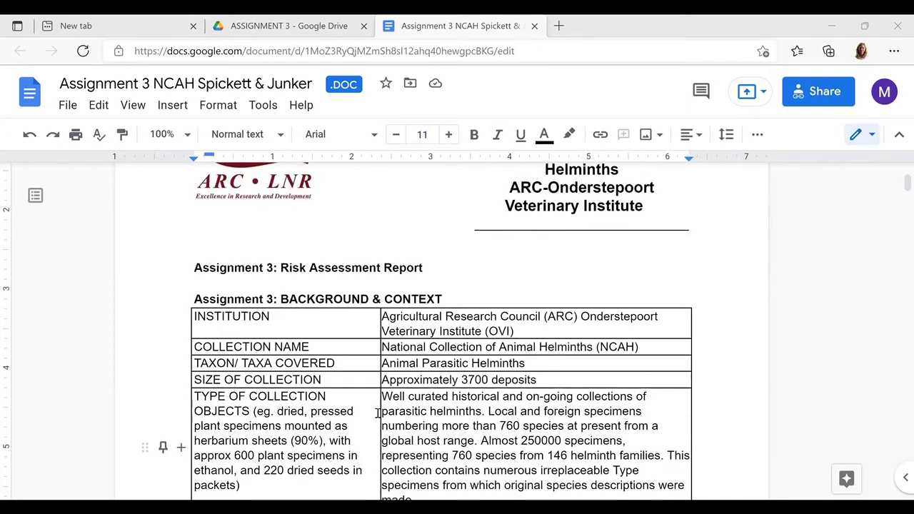
pyautogui.scroll(-1, 377, 413)
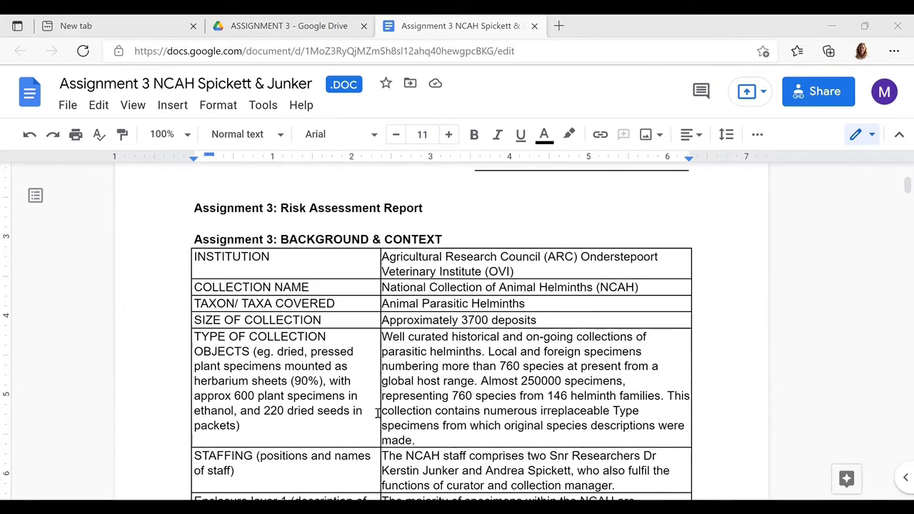
pyautogui.scroll(-1, 378, 413)
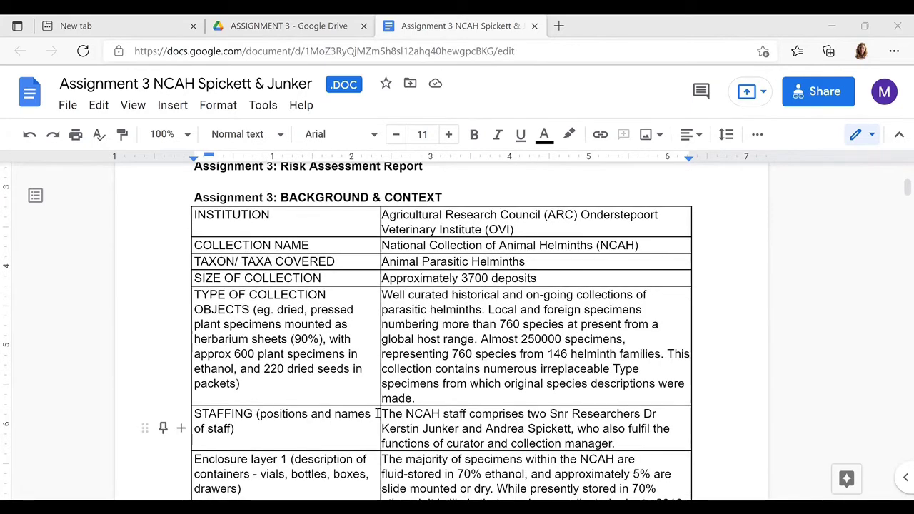
# Skim the enclosure layer 1 and 2 entries and return to the collection and staffing rows of the background table.
pyautogui.scroll(-1, 378, 412)
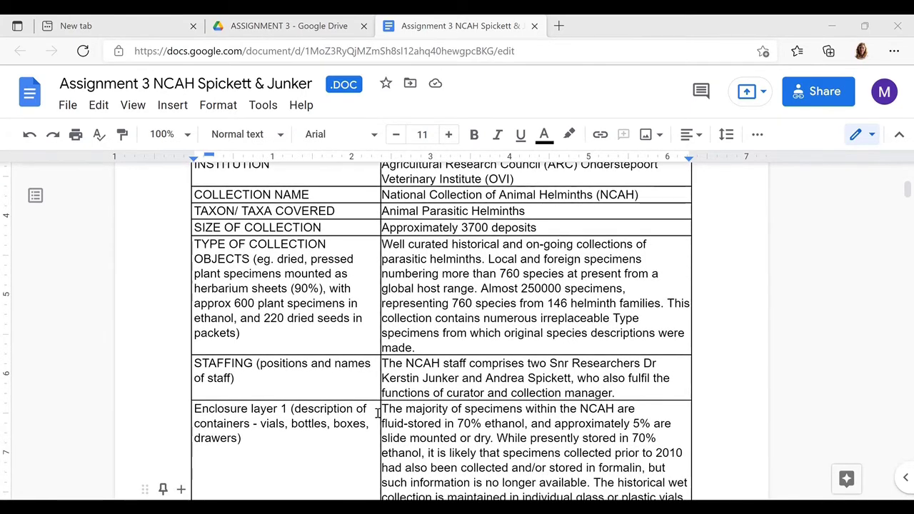
pyautogui.scroll(-1, 378, 413)
pyautogui.scroll(-1, 378, 413)
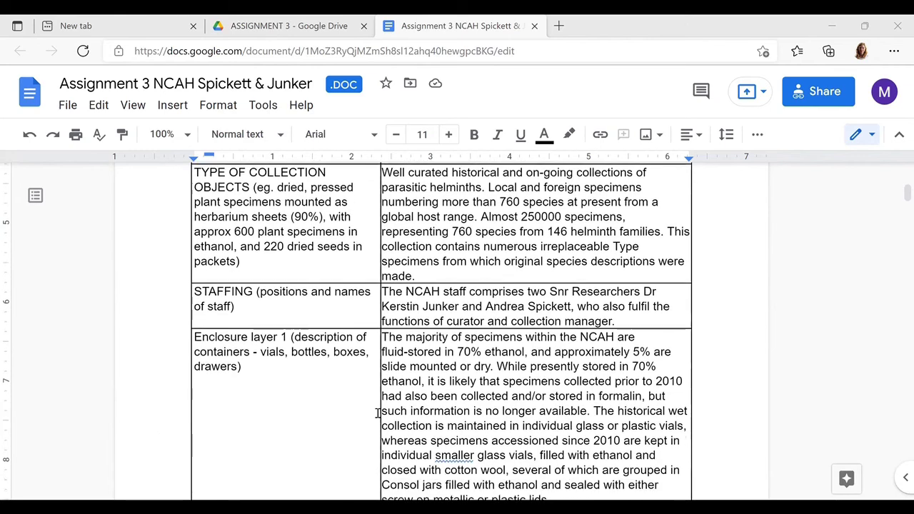
pyautogui.scroll(-2, 377, 413)
pyautogui.scroll(-3, 378, 413)
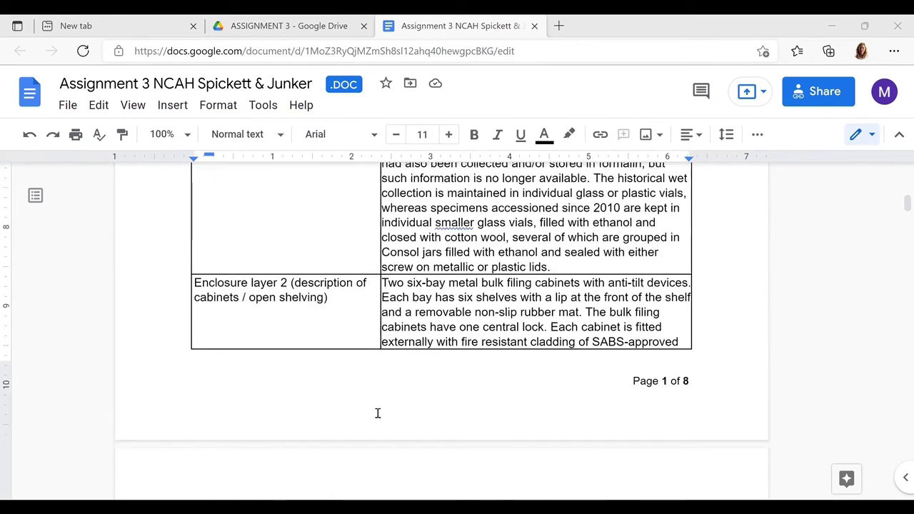
pyautogui.scroll(-2, 378, 413)
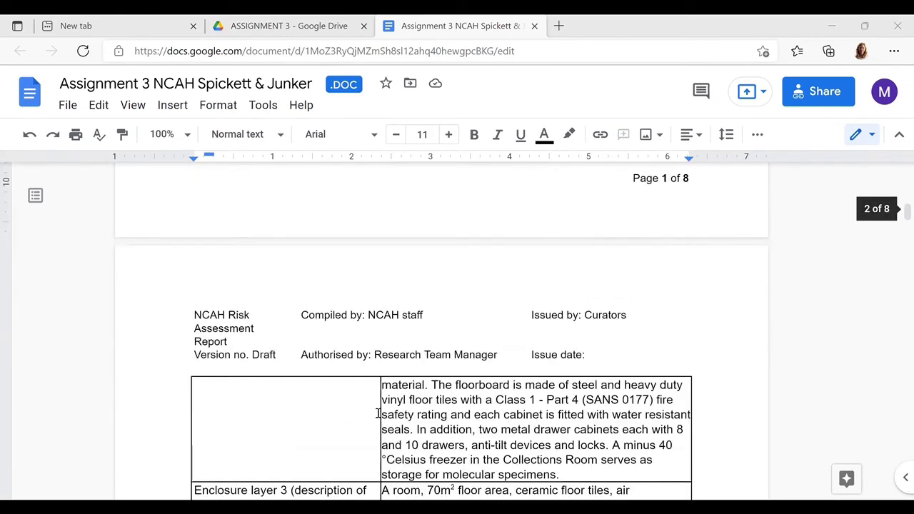
pyautogui.scroll(3, 378, 413)
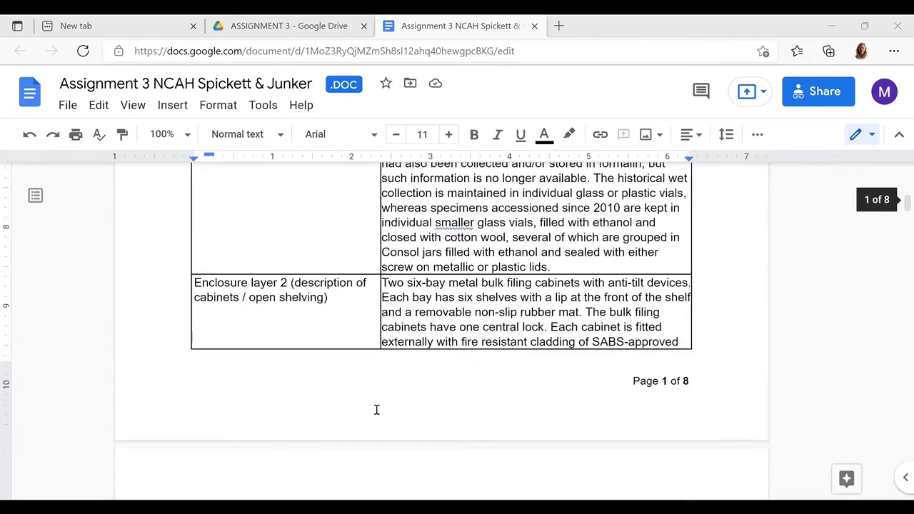
pyautogui.scroll(4, 376, 409)
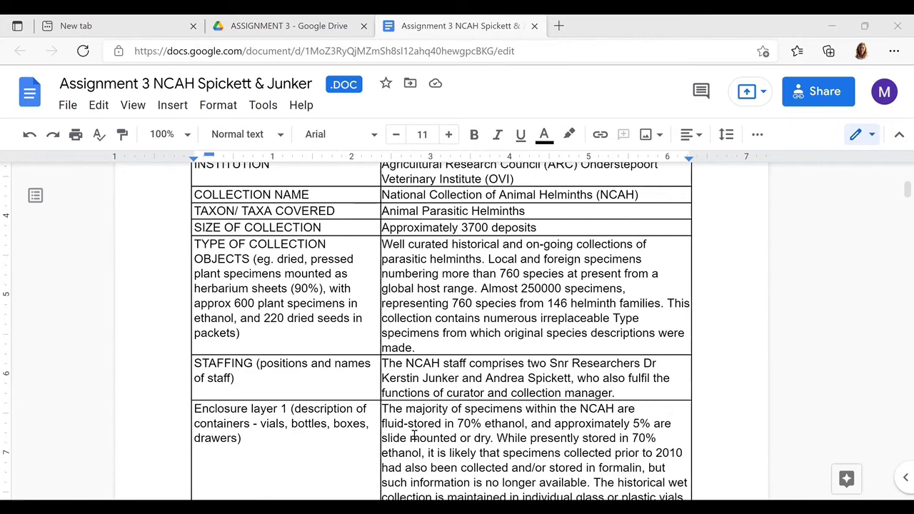
# Read the enclosure layer 1 entry on how the specimens are stored in vials, jars and other containers.
pyautogui.scroll(-1, 413, 437)
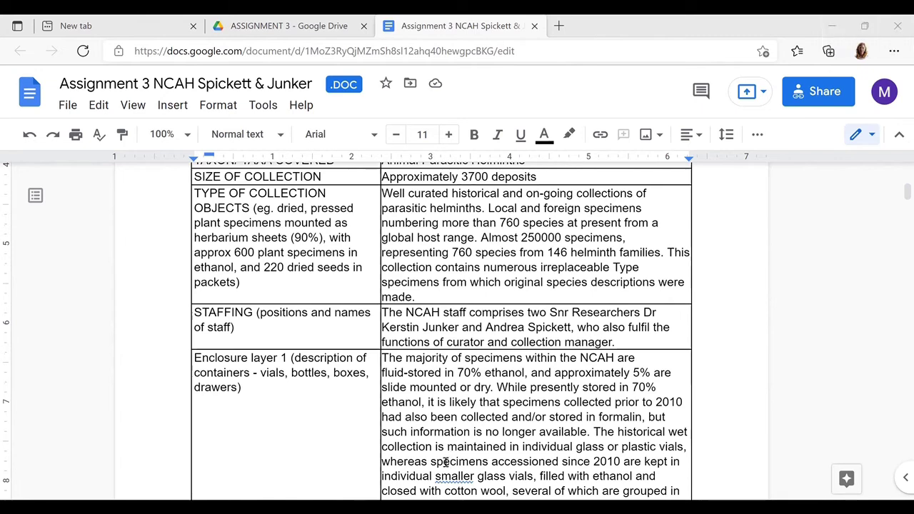
pyautogui.scroll(-1, 448, 463)
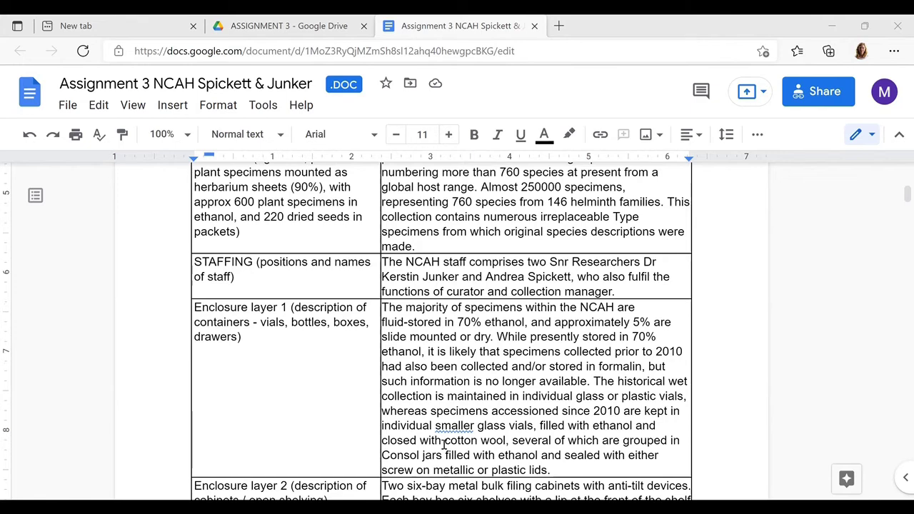
pyautogui.scroll(-1, 444, 445)
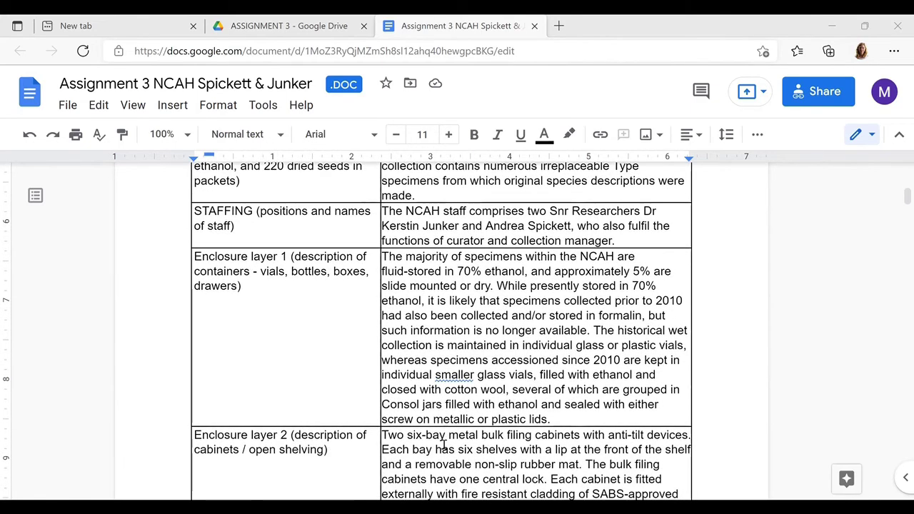
pyautogui.scroll(-1, 444, 445)
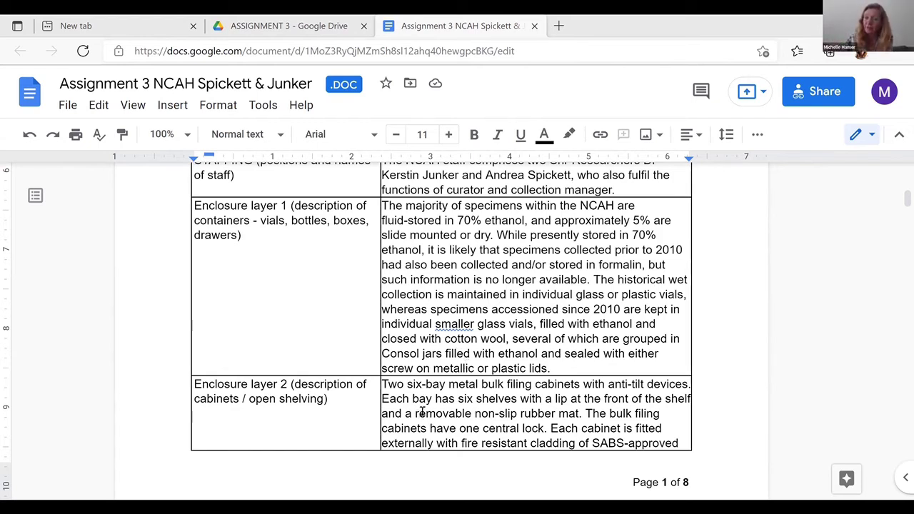
# Examine the enclosure layer 2 to 6 descriptions covering the cabinets, room, building, site and region.
pyautogui.scroll(-3, 422, 413)
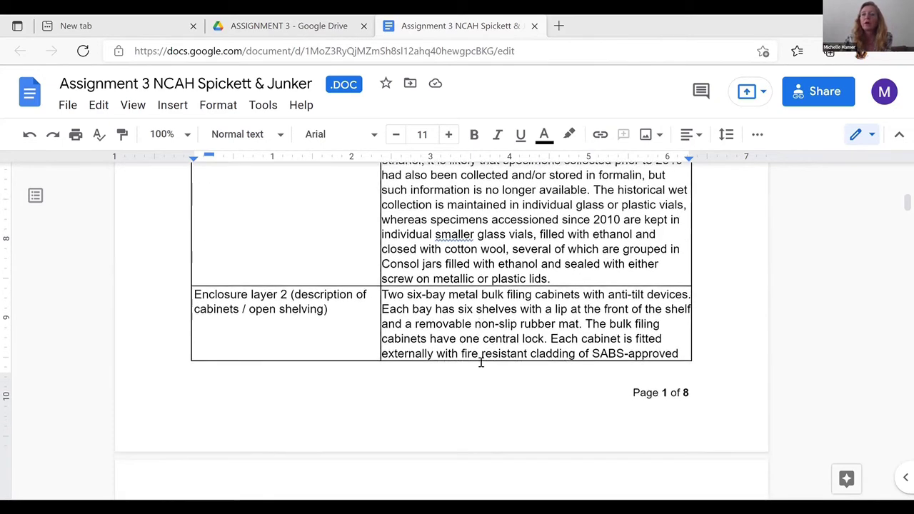
pyautogui.scroll(-4, 480, 363)
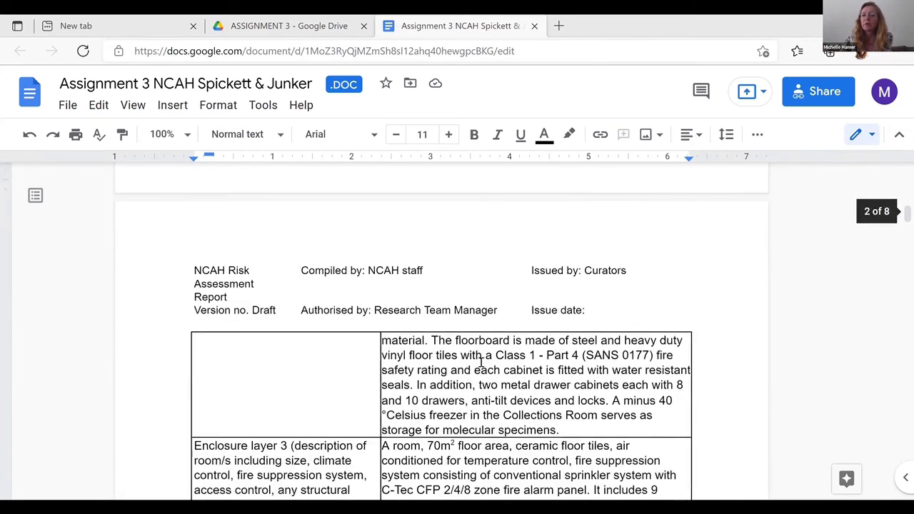
pyautogui.scroll(-3, 480, 363)
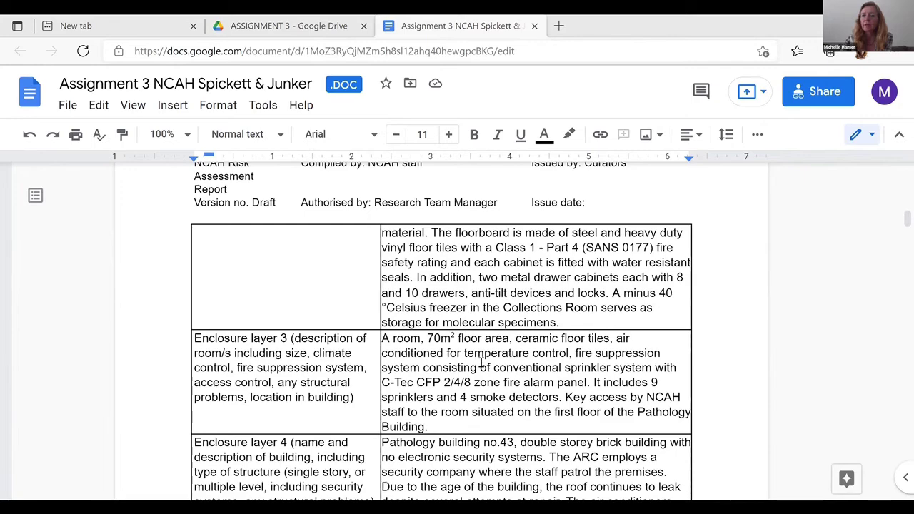
pyautogui.scroll(-6, 482, 365)
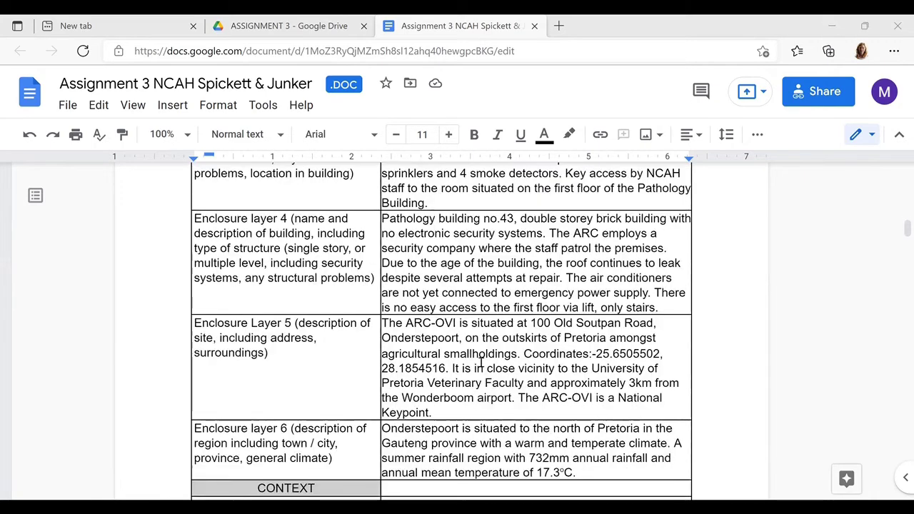
# Read the financial context entry on the institution's funding and the collection's funding challenges, including its continuation on page 3.
pyautogui.scroll(-8, 480, 362)
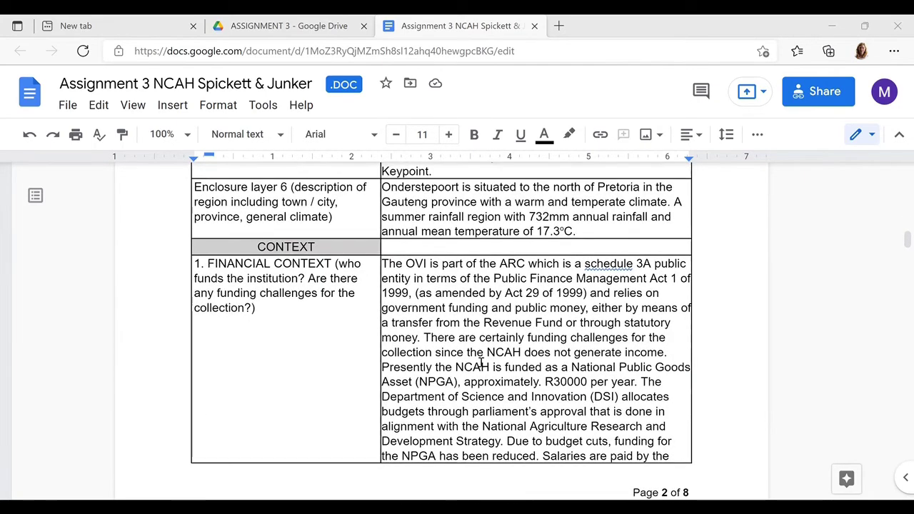
pyautogui.scroll(-3, 481, 363)
pyautogui.scroll(3, 481, 361)
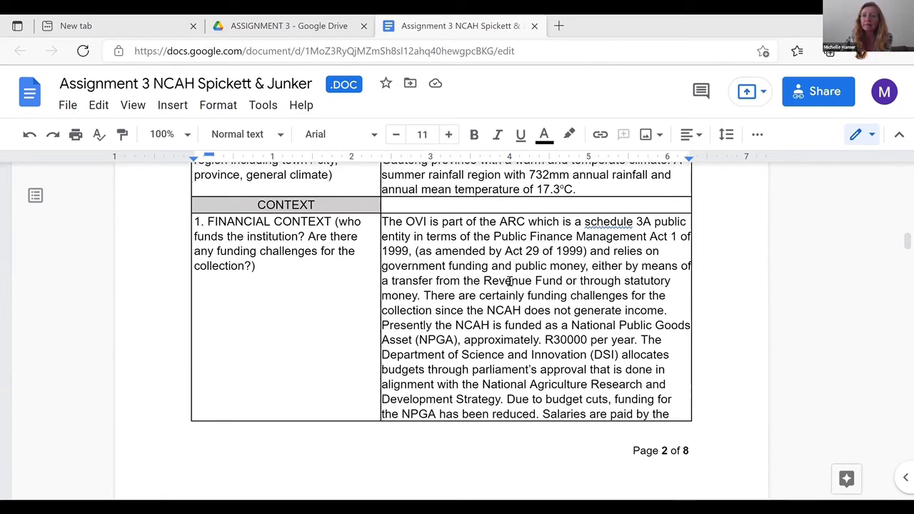
pyautogui.scroll(-5, 512, 326)
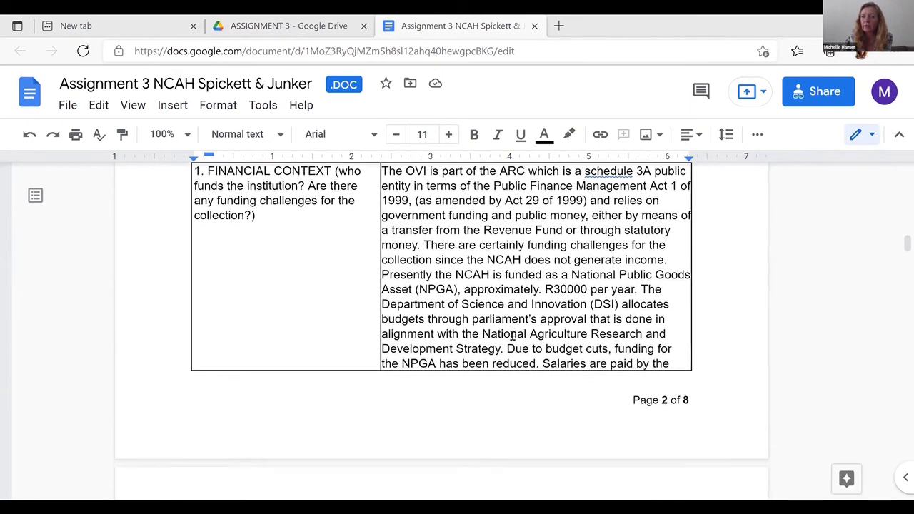
pyautogui.scroll(-5, 512, 335)
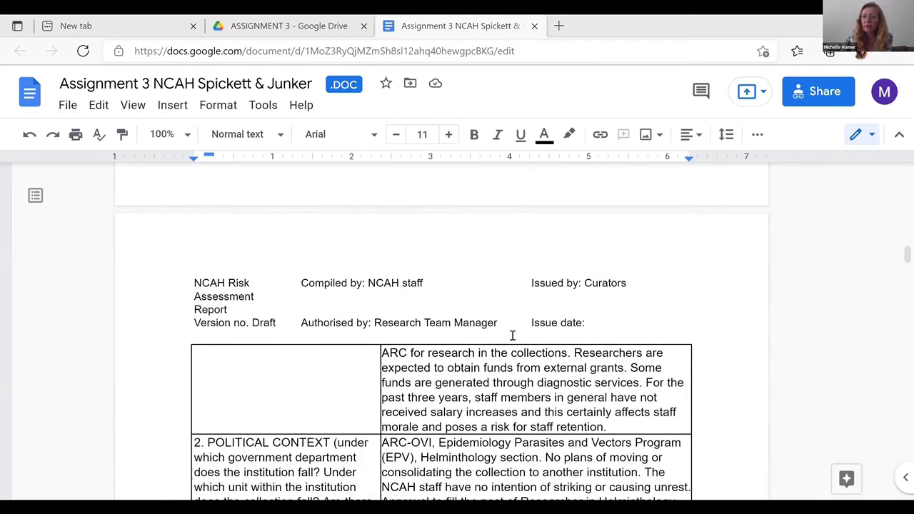
# Examine the political, local service delivery and legislative context entries in the NCAH report.
pyautogui.scroll(-5, 512, 334)
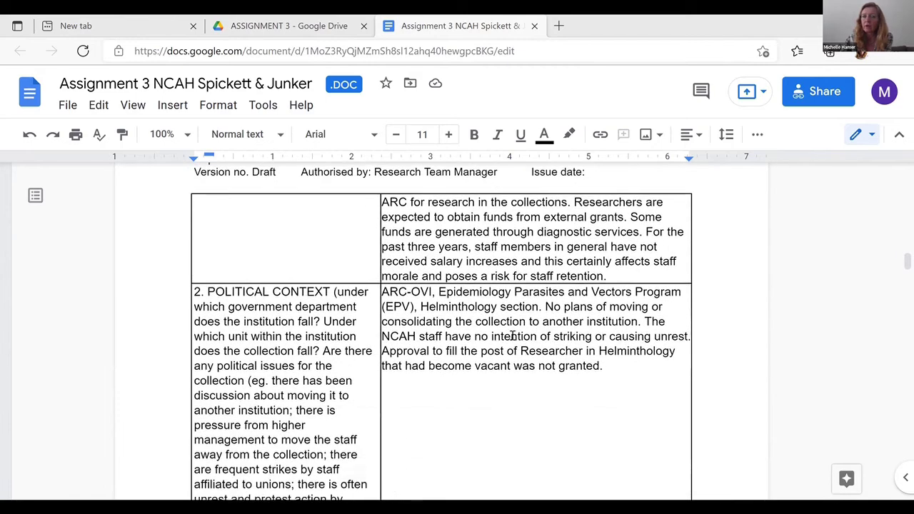
pyautogui.scroll(-3, 512, 335)
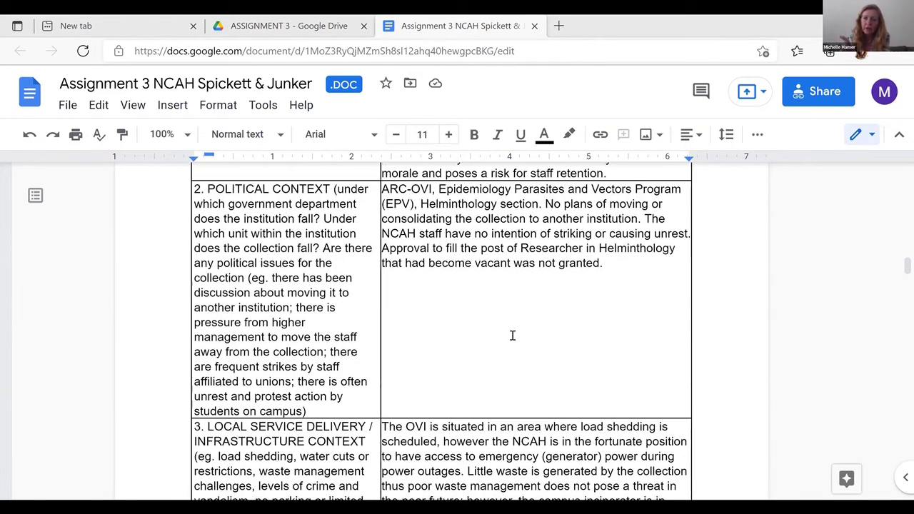
pyautogui.scroll(-3, 512, 335)
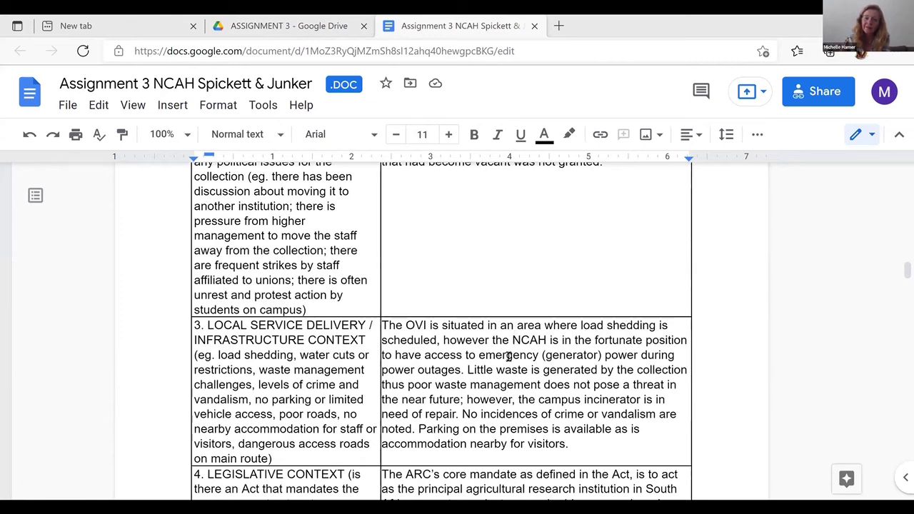
pyautogui.scroll(-2, 509, 357)
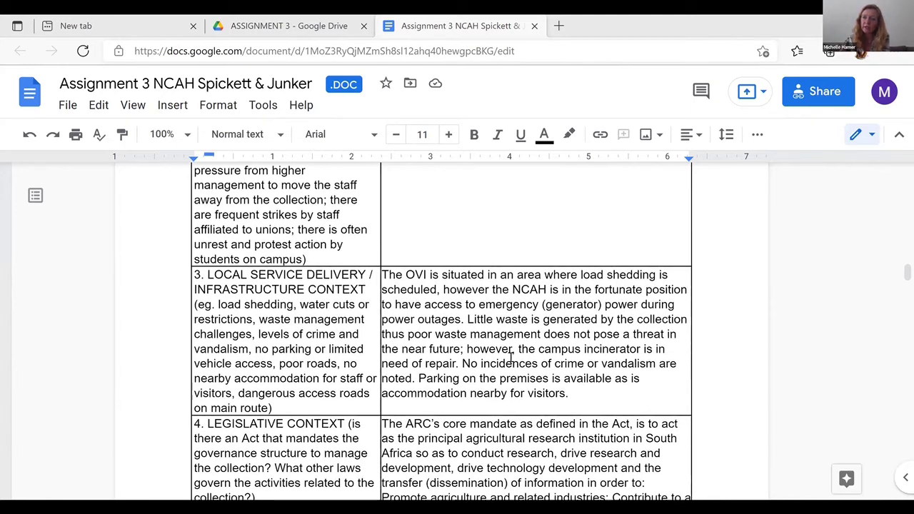
pyautogui.scroll(-3, 511, 357)
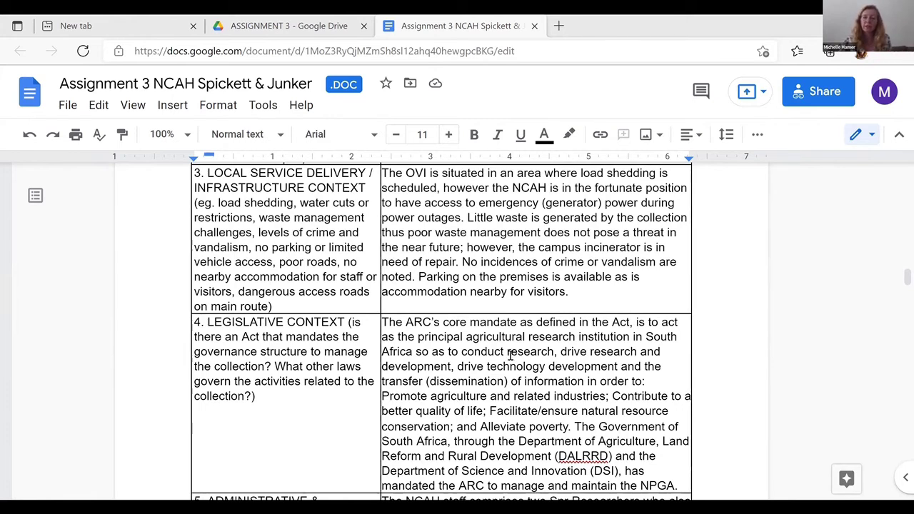
pyautogui.scroll(-1, 510, 354)
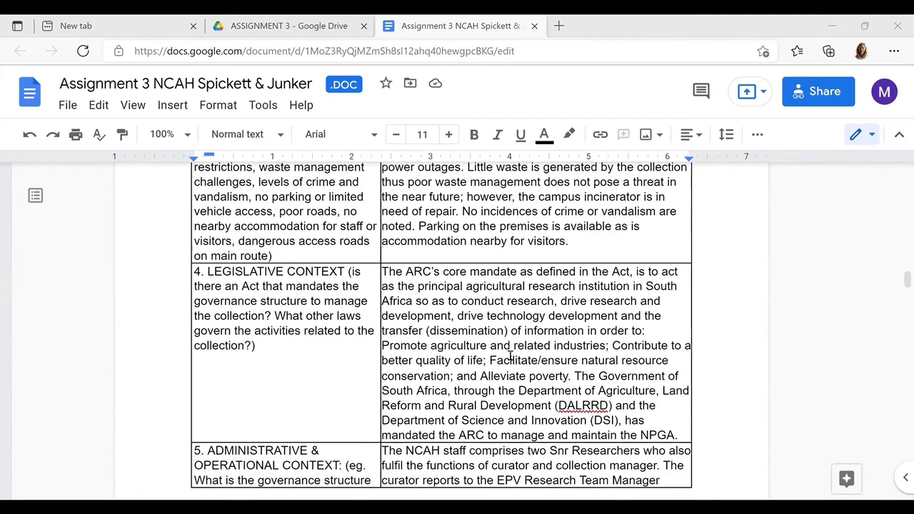
# Read the administrative and operational context entry and the environmental context entry on page 4.
pyautogui.scroll(-5, 510, 355)
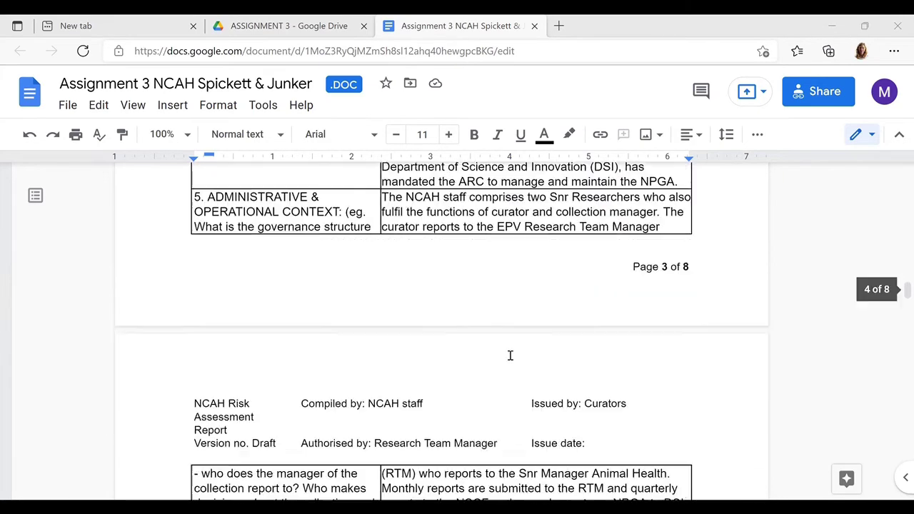
pyautogui.scroll(-3, 510, 355)
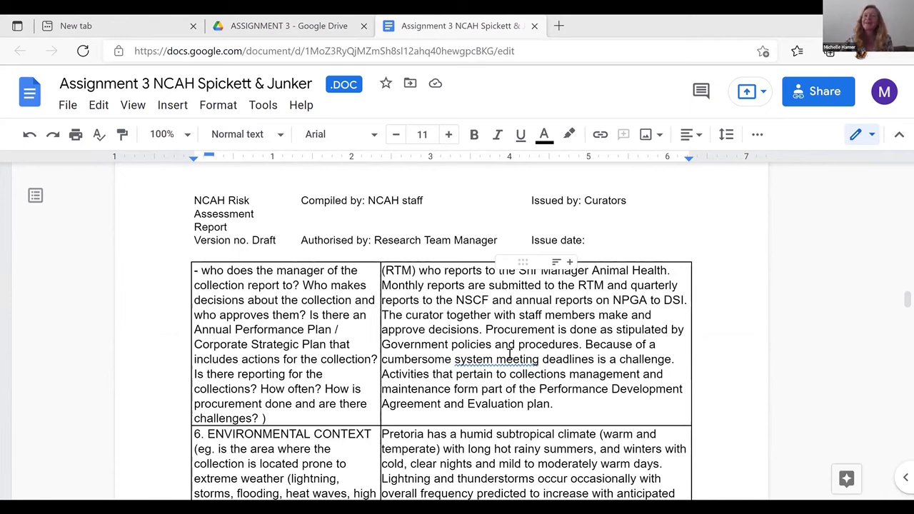
pyautogui.scroll(-2, 509, 355)
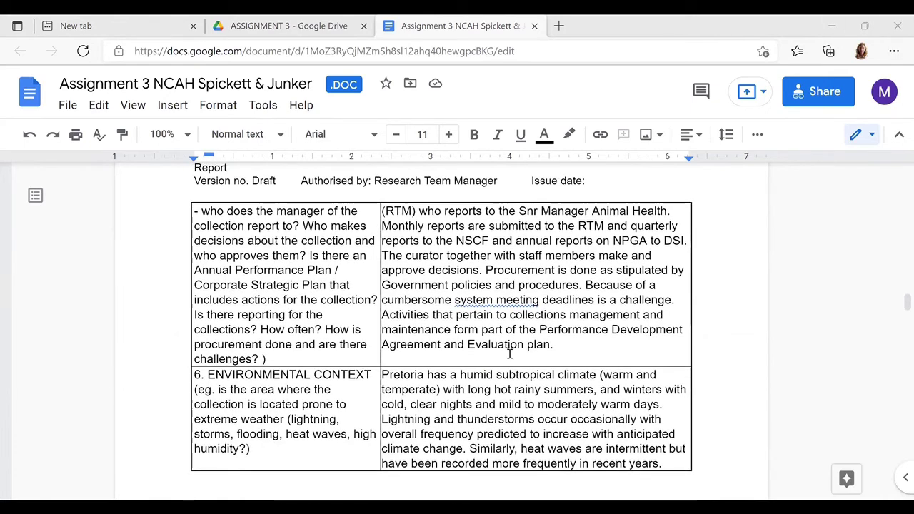
# Check the stakeholders and role players table for the listed internal positions and external service providers.
pyautogui.scroll(-2, 509, 355)
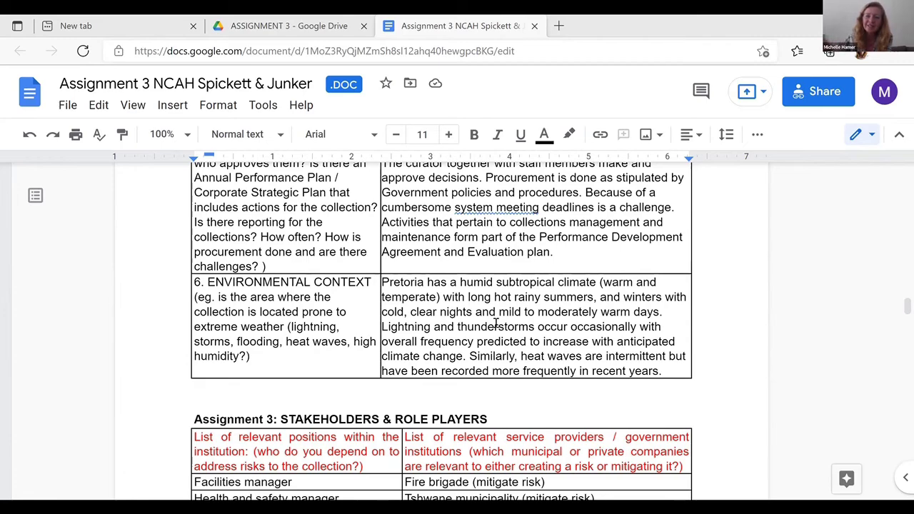
pyautogui.scroll(-3, 472, 348)
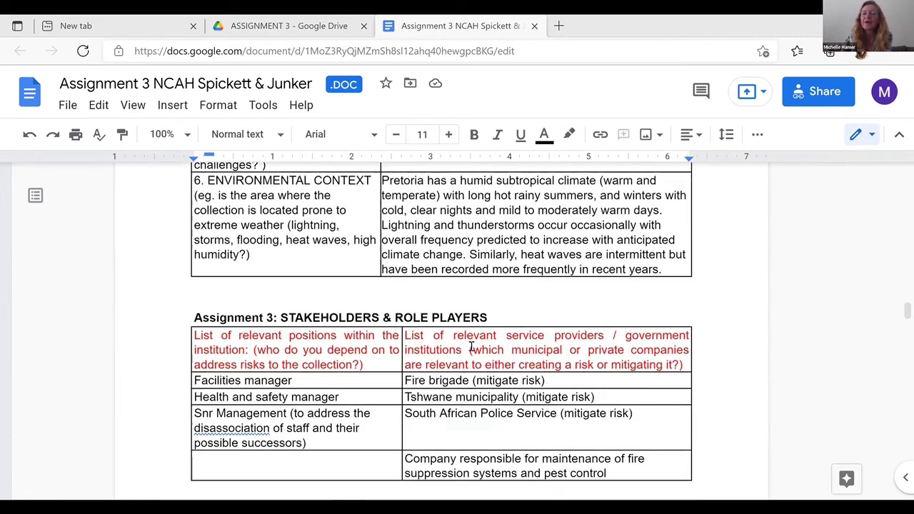
pyautogui.scroll(-1, 471, 348)
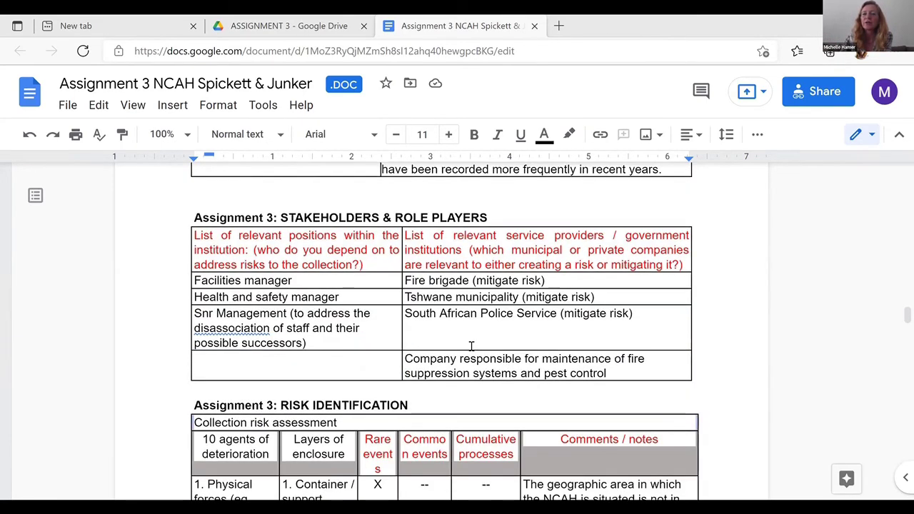
# Skim the risk identification table's agents of deterioration, their layers of enclosure, event frequency marks and comments through page 7.
pyautogui.scroll(-4, 472, 347)
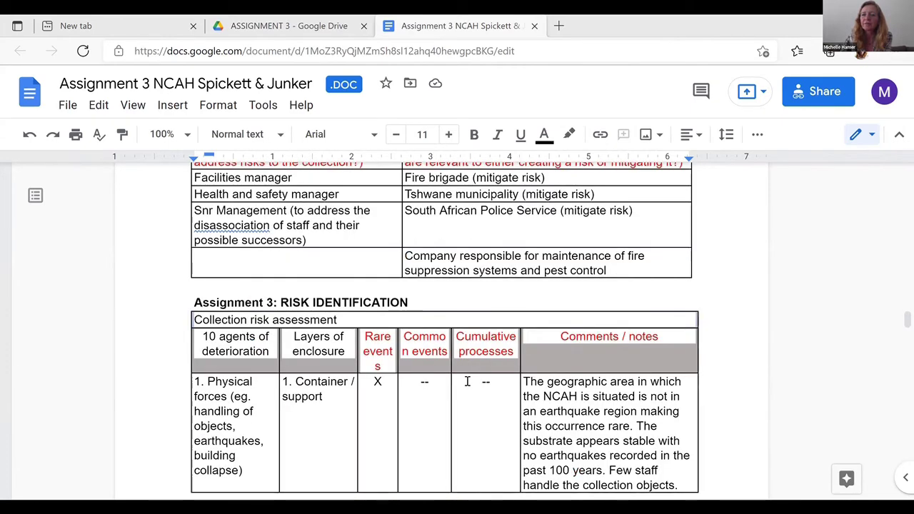
pyautogui.scroll(-7, 467, 382)
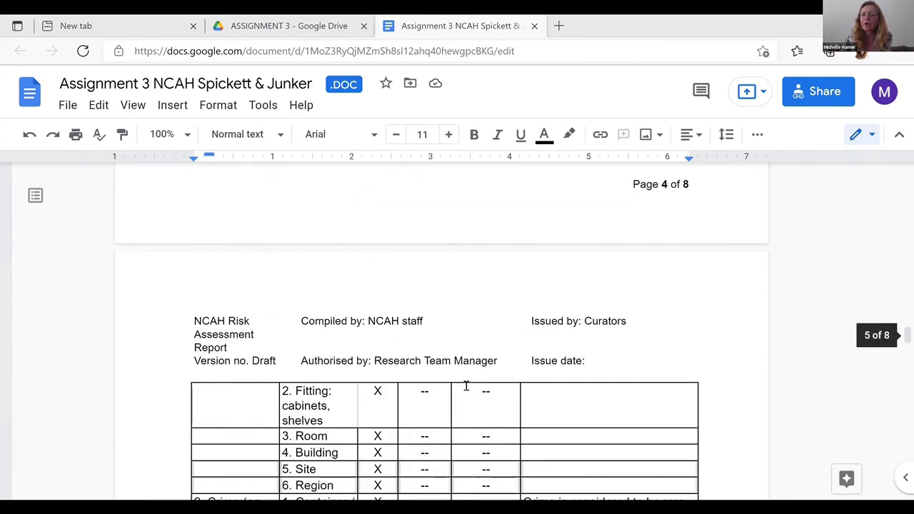
pyautogui.scroll(-6, 466, 385)
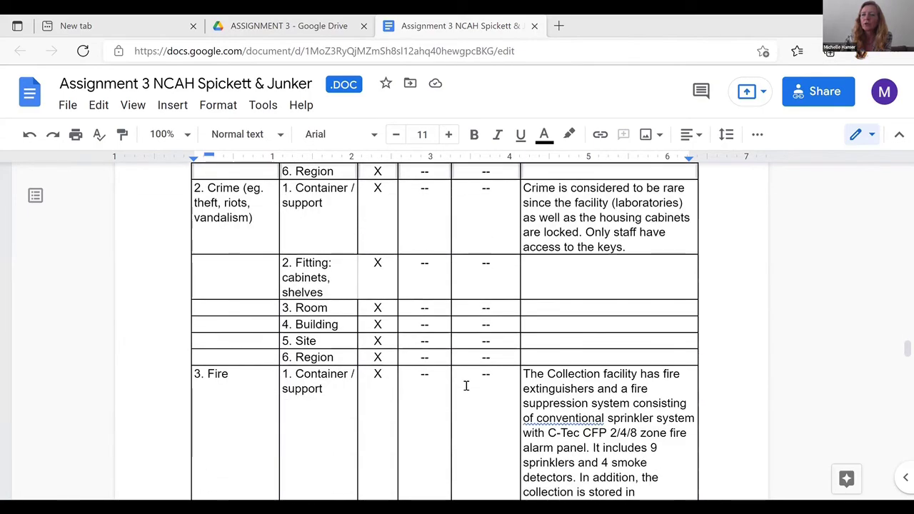
pyautogui.scroll(-11, 465, 386)
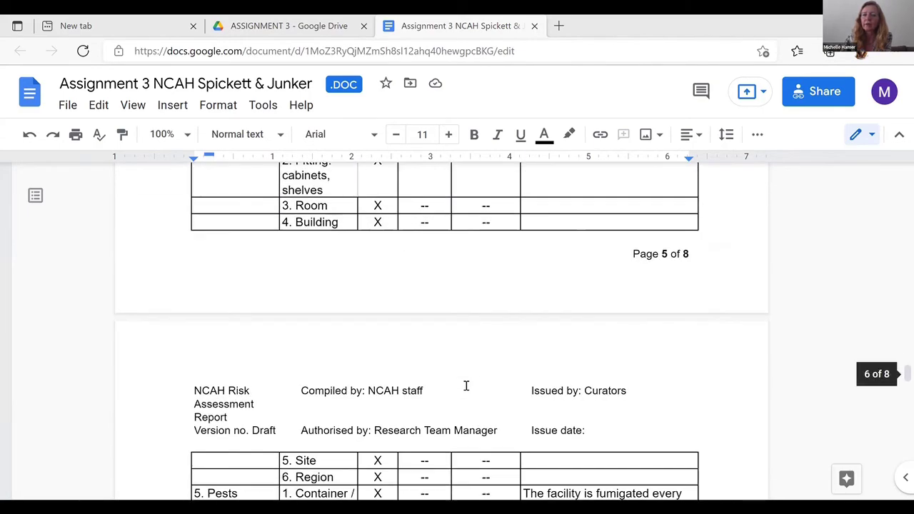
pyautogui.scroll(-7, 465, 386)
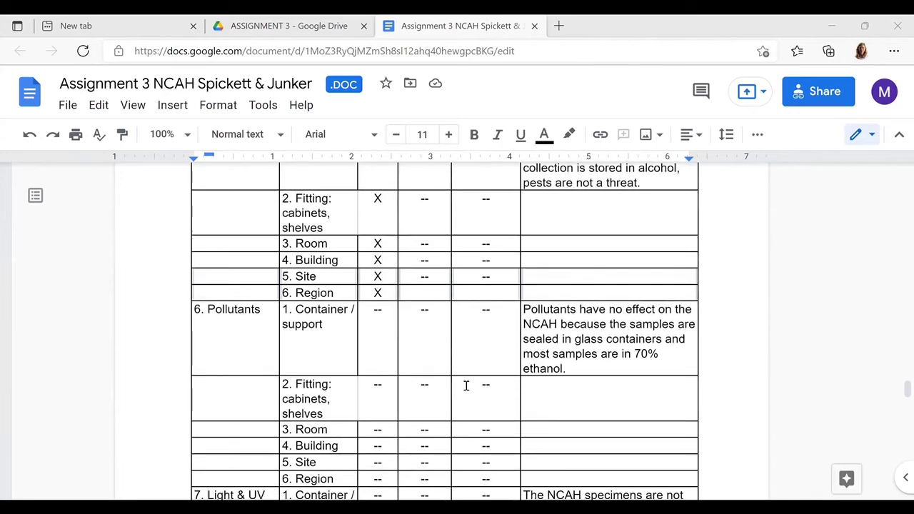
pyautogui.scroll(-11, 466, 386)
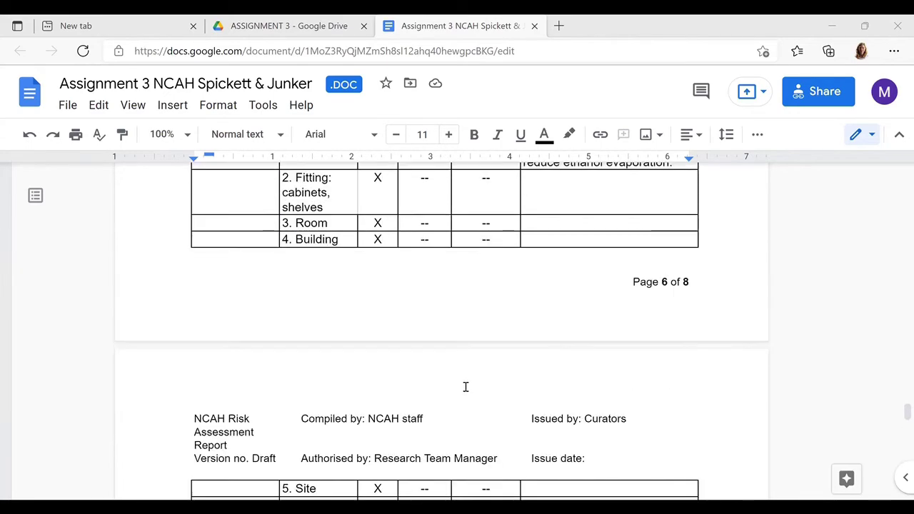
pyautogui.scroll(-15, 465, 387)
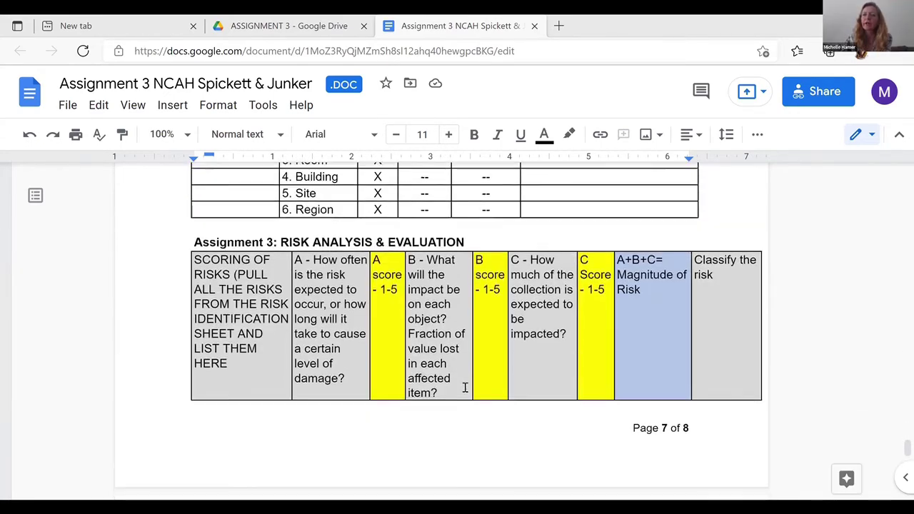
# Compare the risk analysis and evaluation column headings on page 7 with the scoring guide and first risk scores on page 8.
pyautogui.scroll(-9, 465, 388)
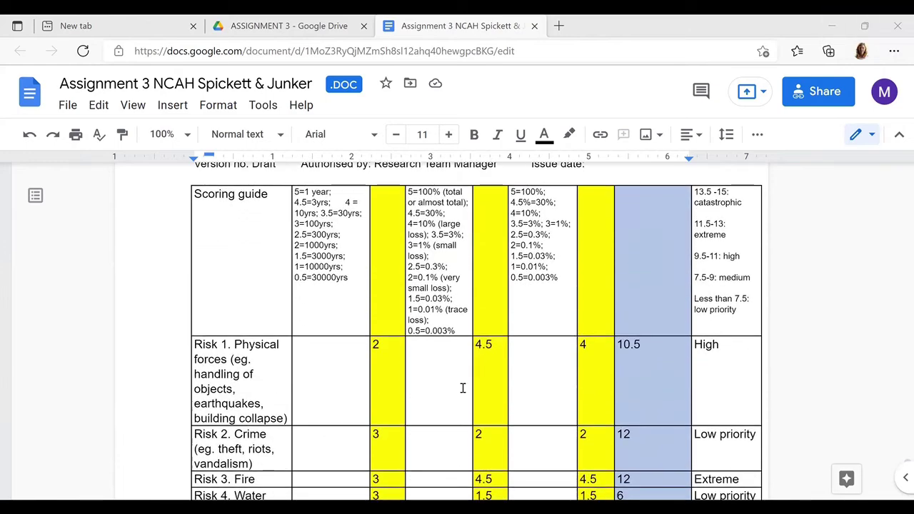
pyautogui.scroll(-1, 463, 388)
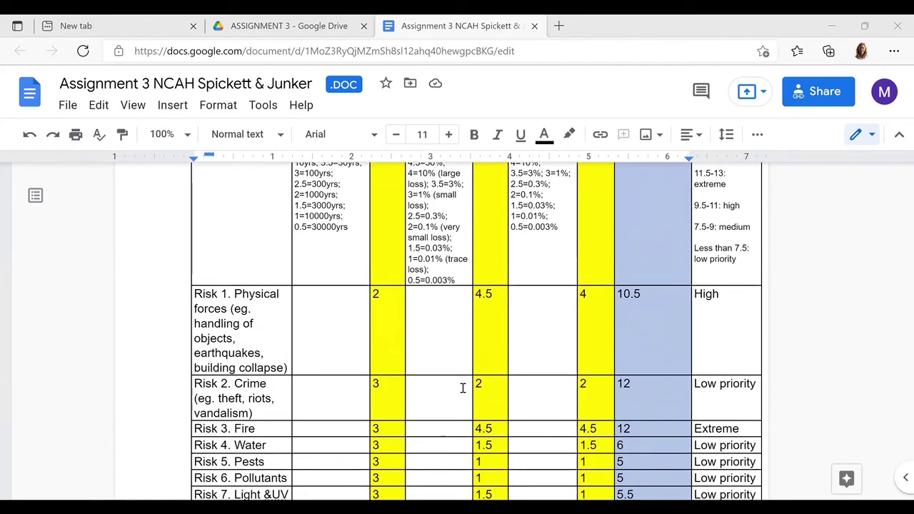
pyautogui.scroll(2, 463, 387)
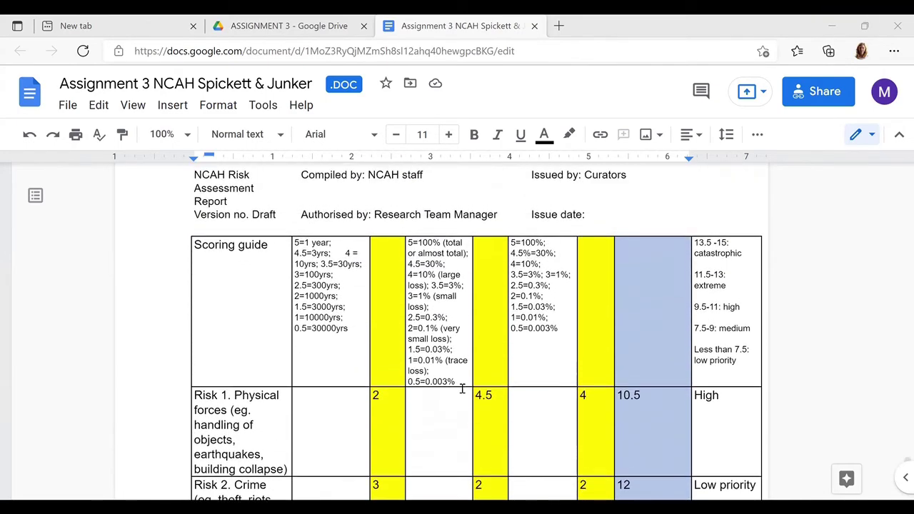
pyautogui.scroll(9, 463, 388)
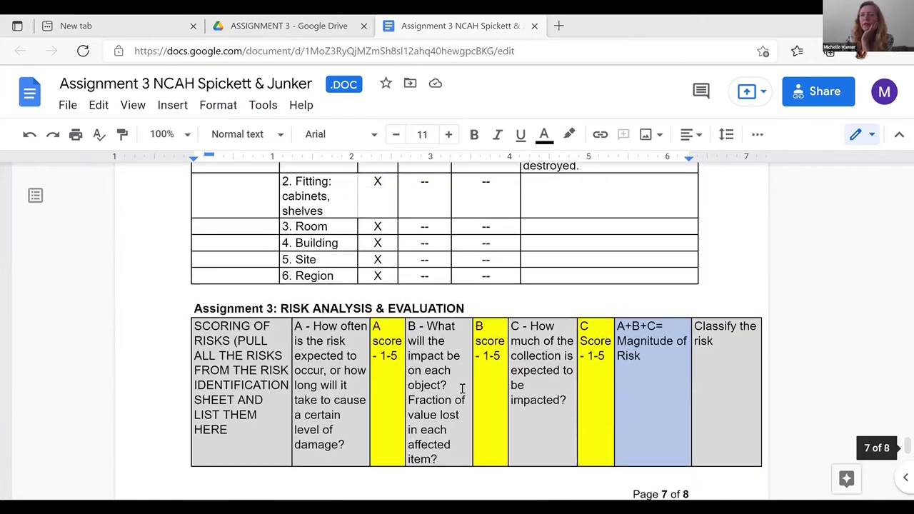
pyautogui.scroll(-7, 463, 388)
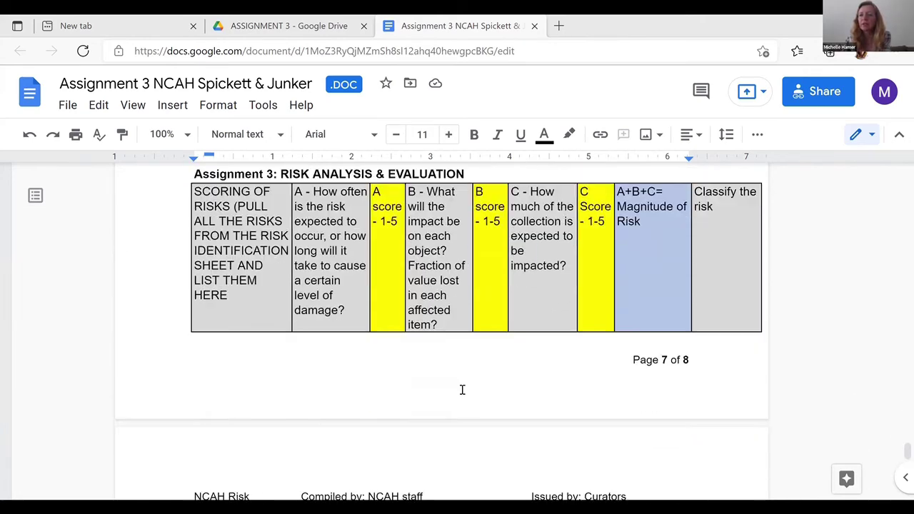
pyautogui.scroll(-3, 463, 388)
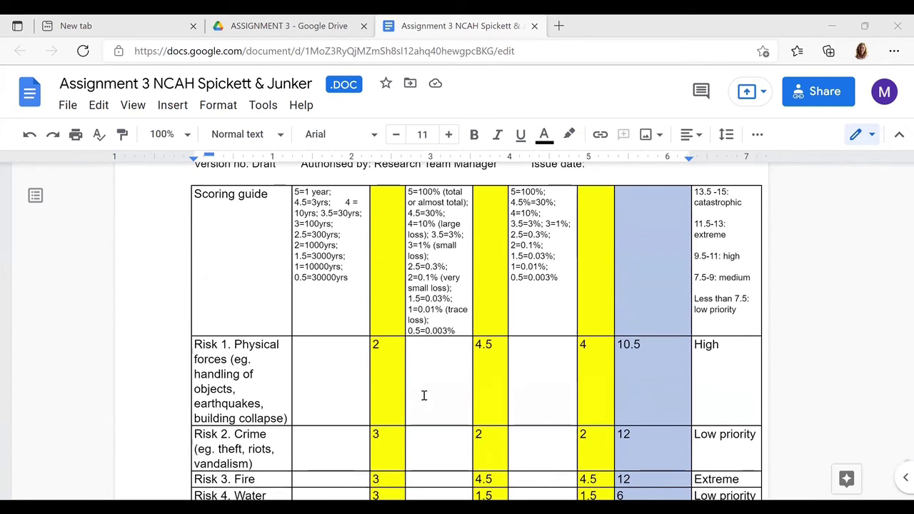
# Check the magnitude for Risk 2 Crime against its A, B and C scores, and review the scores and classifications through Risk 10.
pyautogui.click(620, 441)
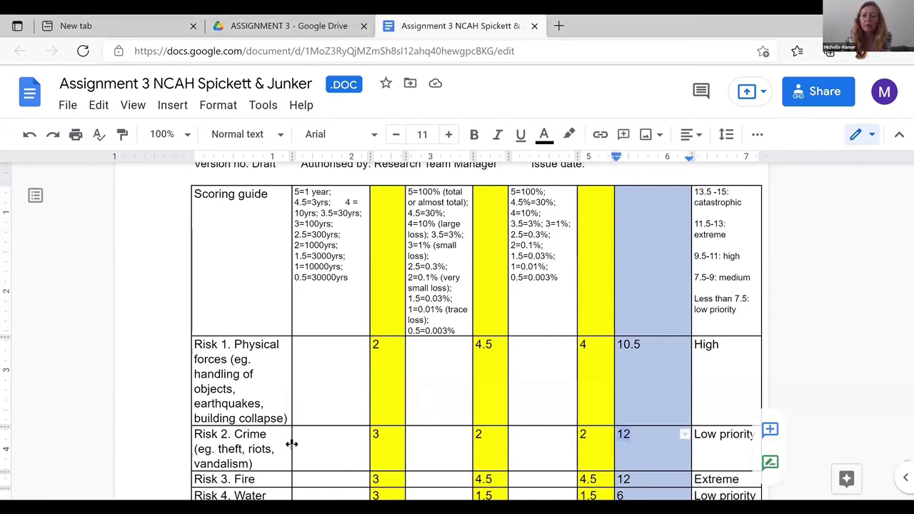
pyautogui.scroll(-3, 524, 445)
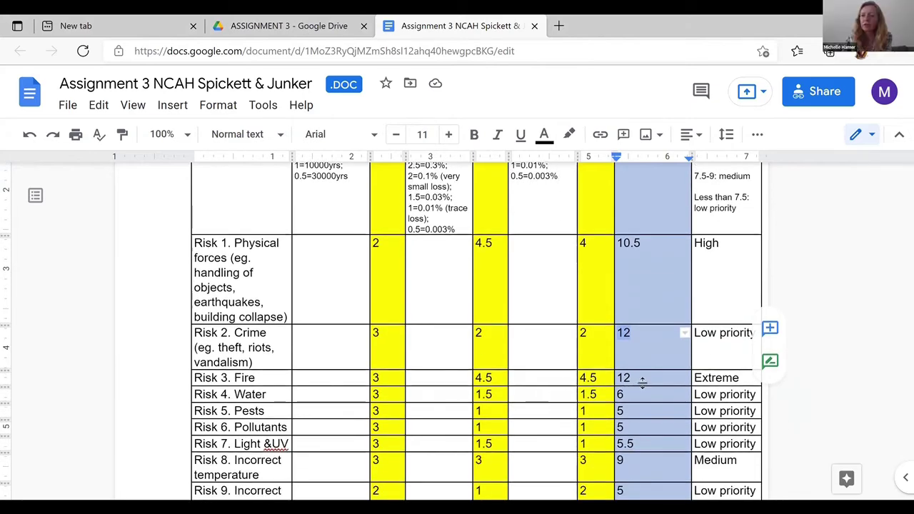
pyautogui.scroll(-3, 539, 420)
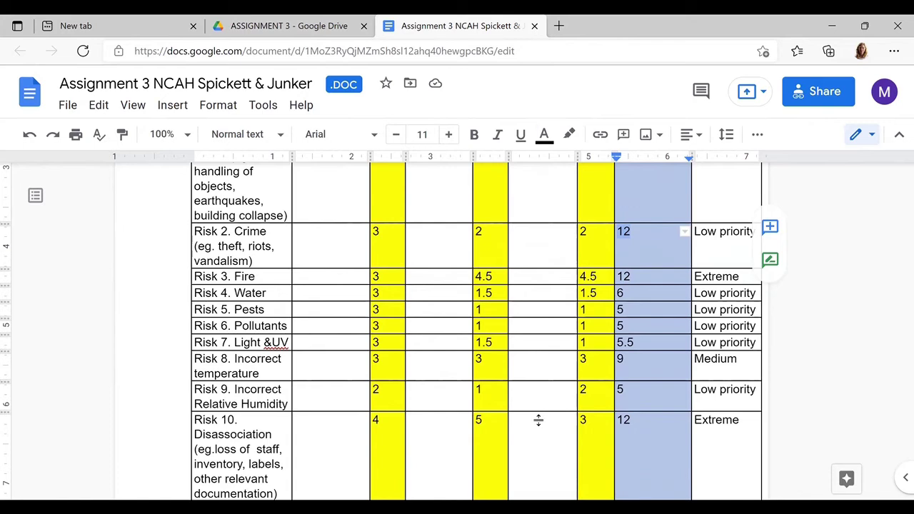
pyautogui.scroll(-1, 539, 420)
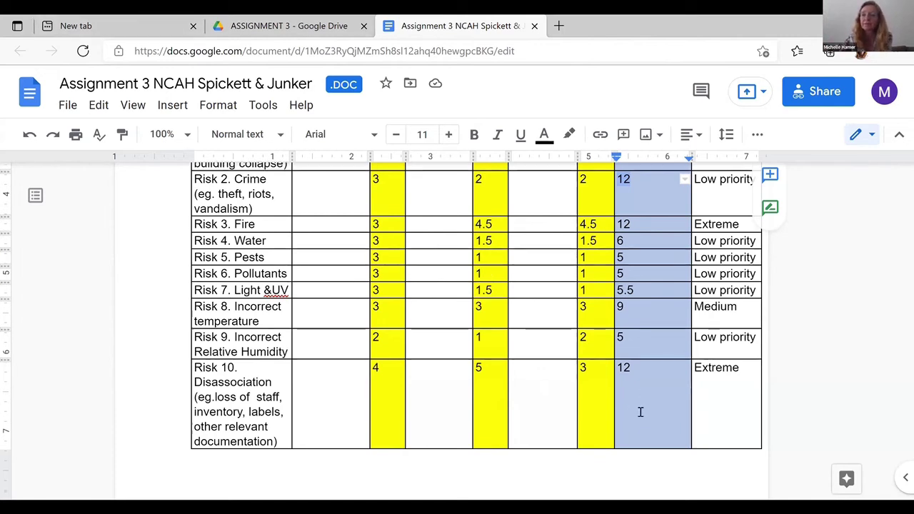
pyautogui.scroll(-4, 634, 412)
# Return to the risk identification table on page 6 and examine the frequency marks and comment for incorrect temperature.
pyautogui.scroll(12, 635, 421)
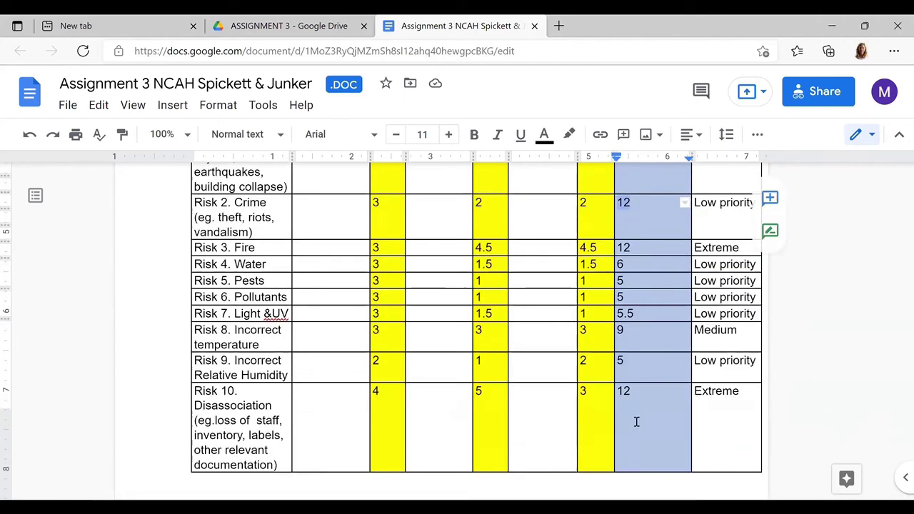
pyautogui.scroll(15, 637, 419)
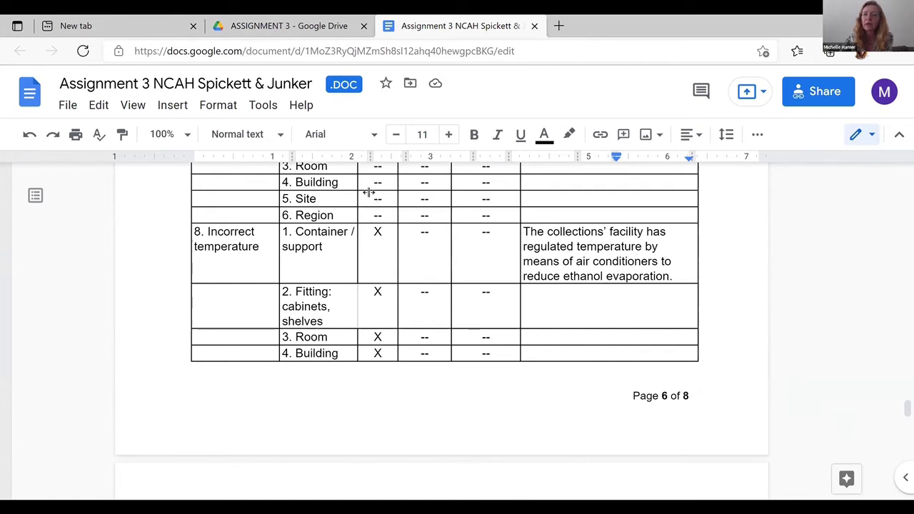
pyautogui.click(410, 424)
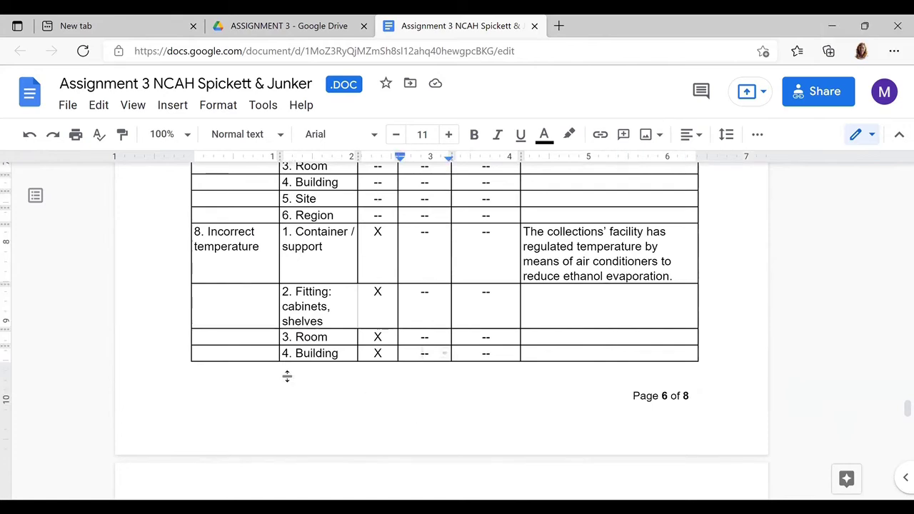